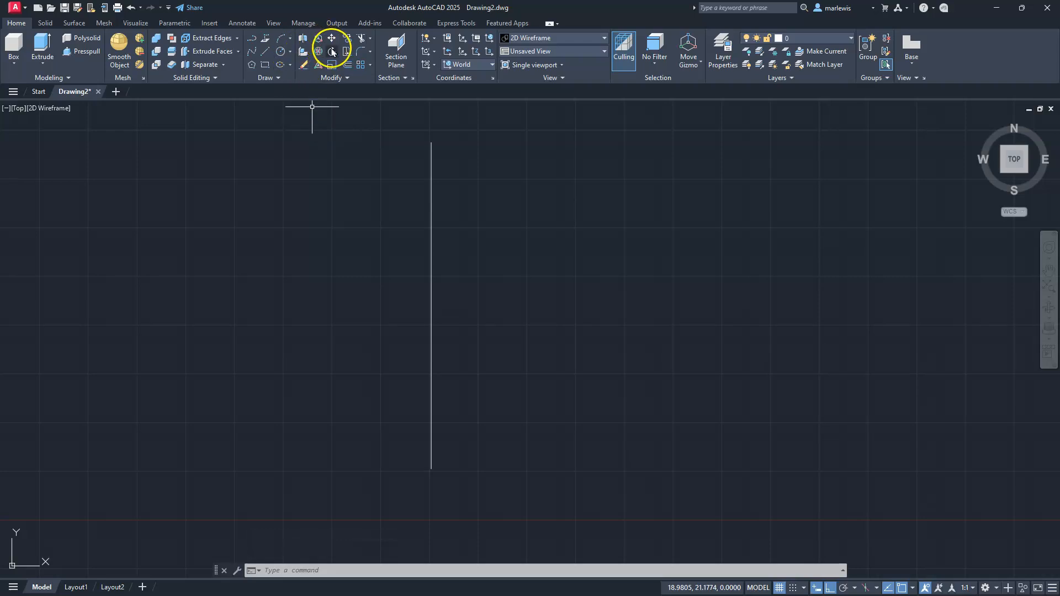
Draw a circle to the right of the vertical line, level with its middle and not touching it
left_click(280, 51)
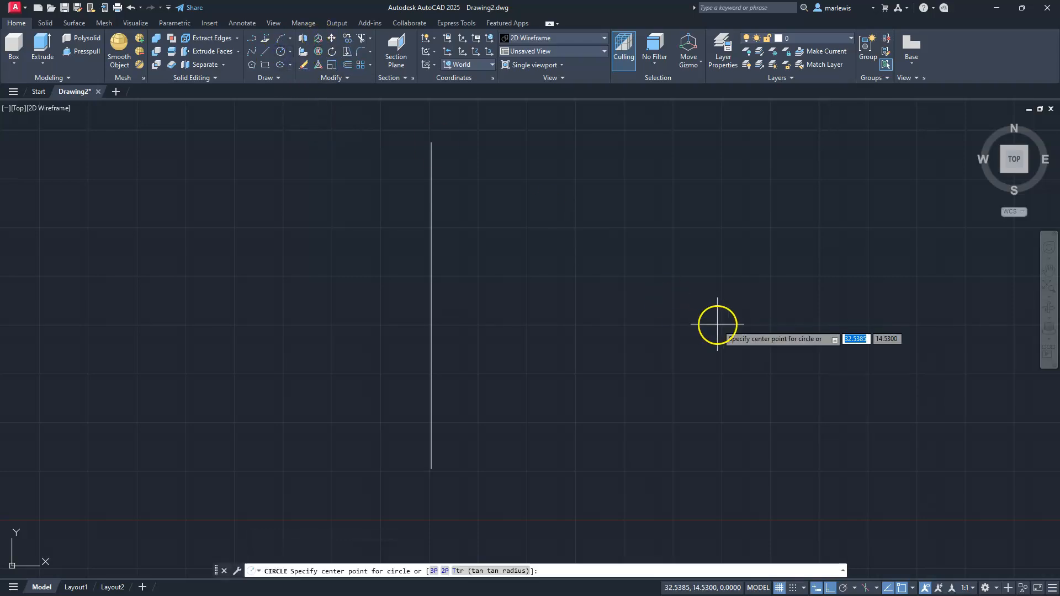
left_click(683, 305)
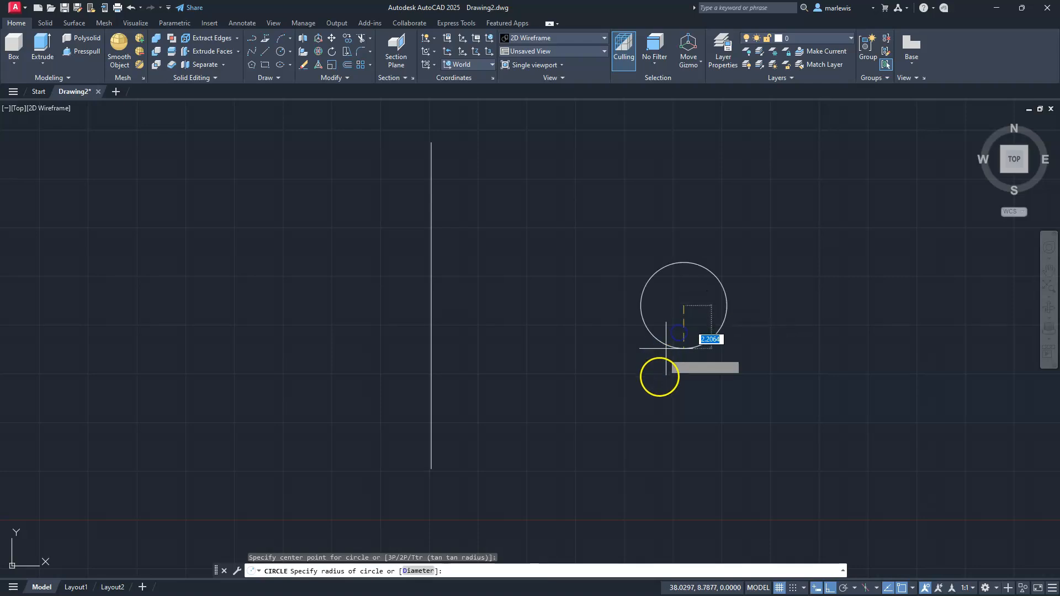
left_click(656, 389)
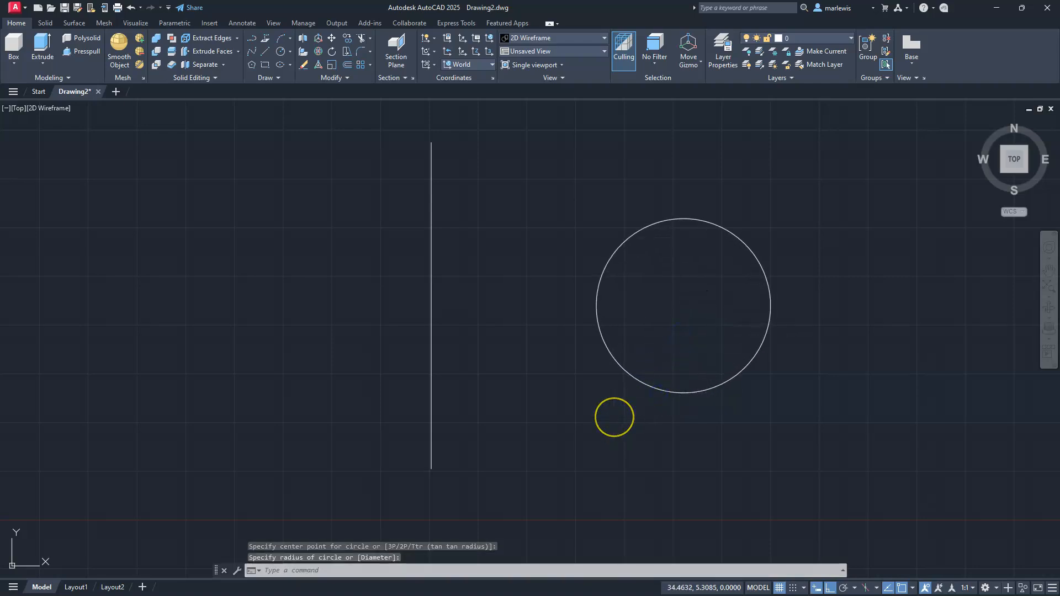
key("Escape")
key("Escape")
key("Escape")
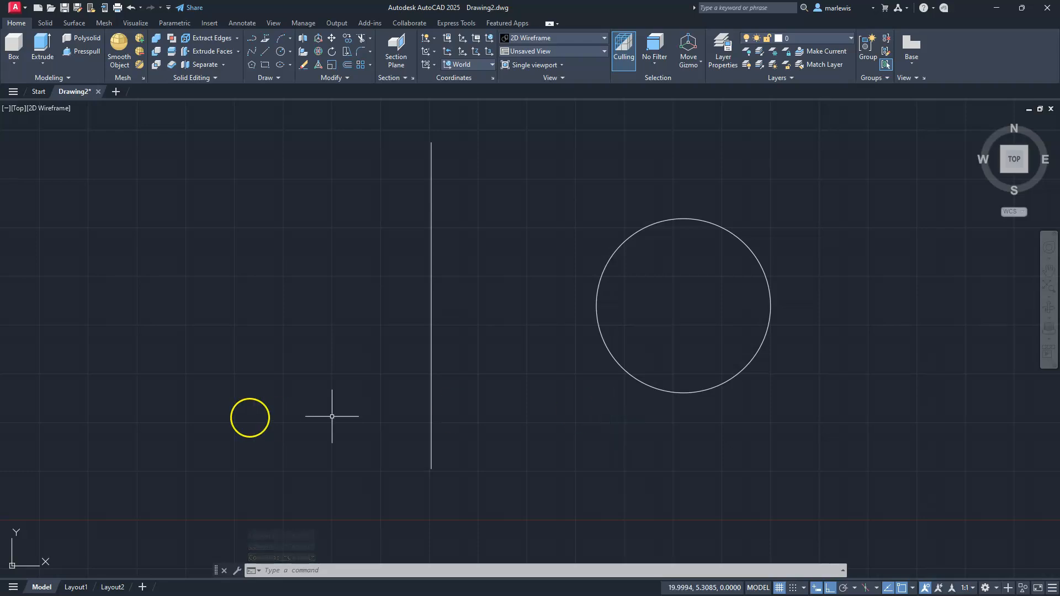
left_click(42, 65)
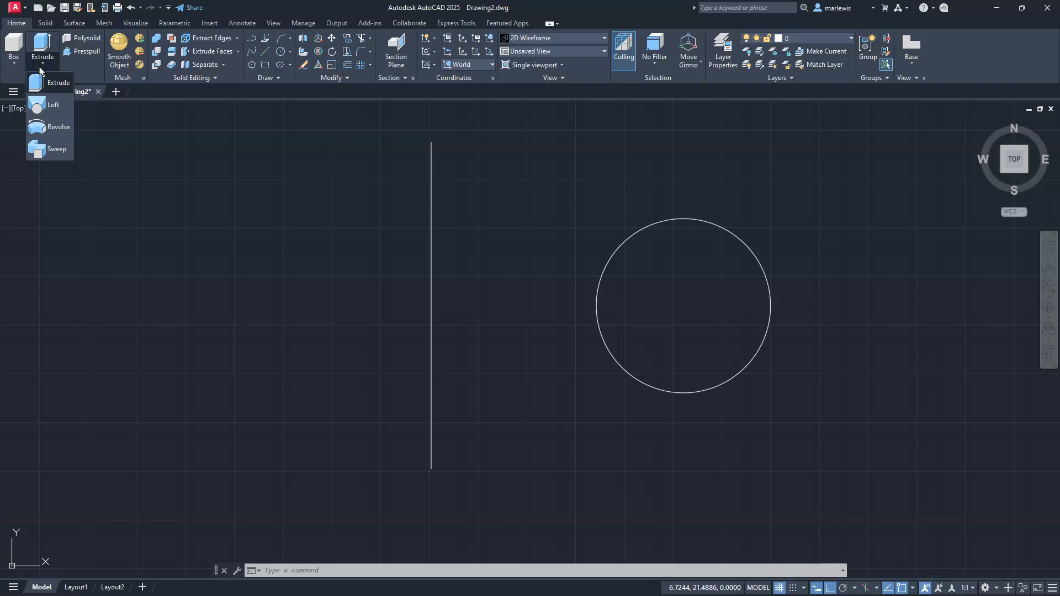
left_click(15, 64)
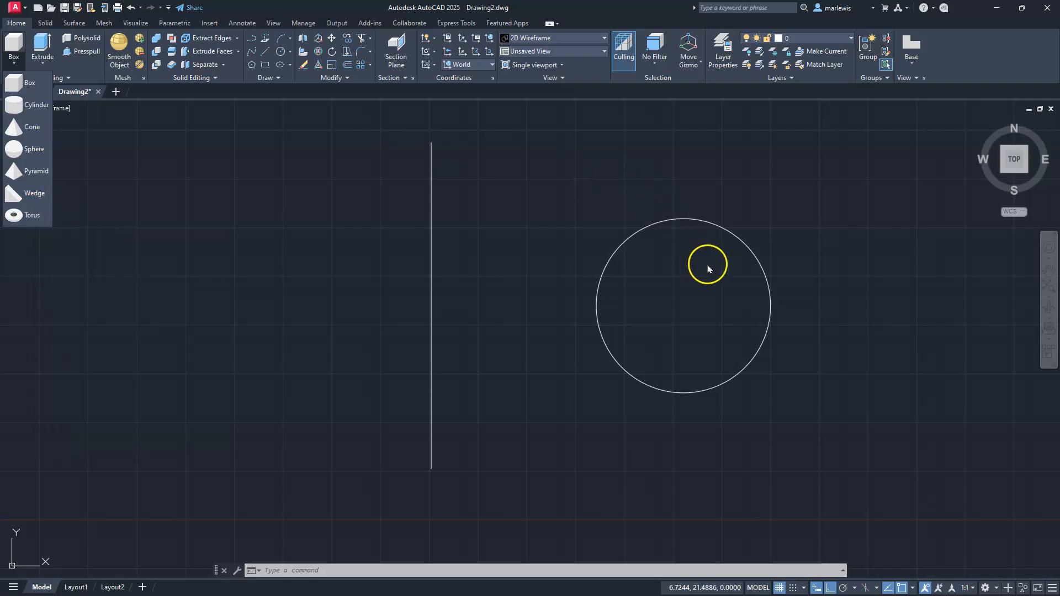
left_click(294, 175)
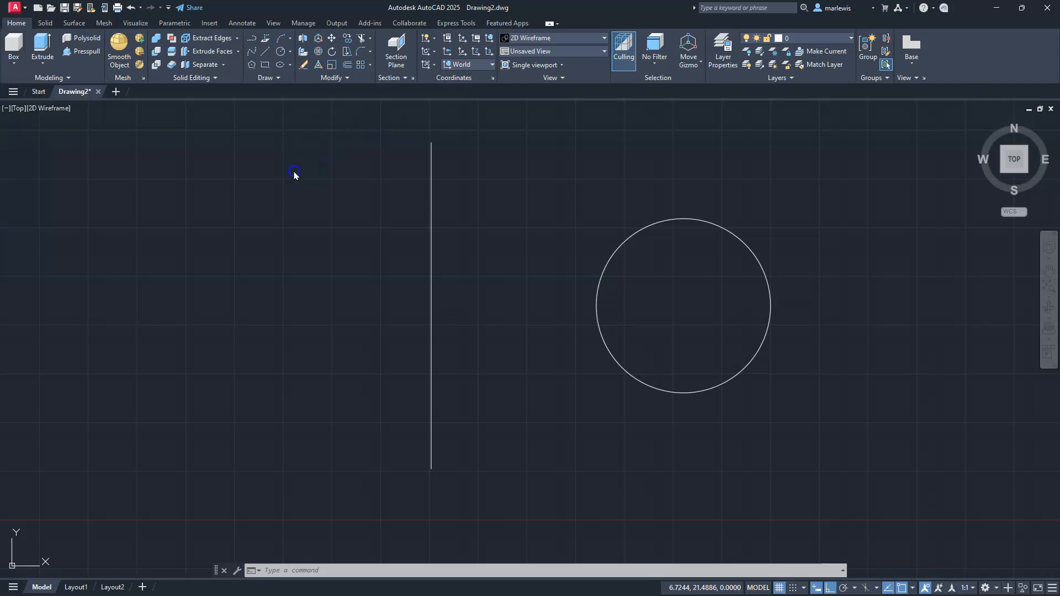
left_click(44, 63)
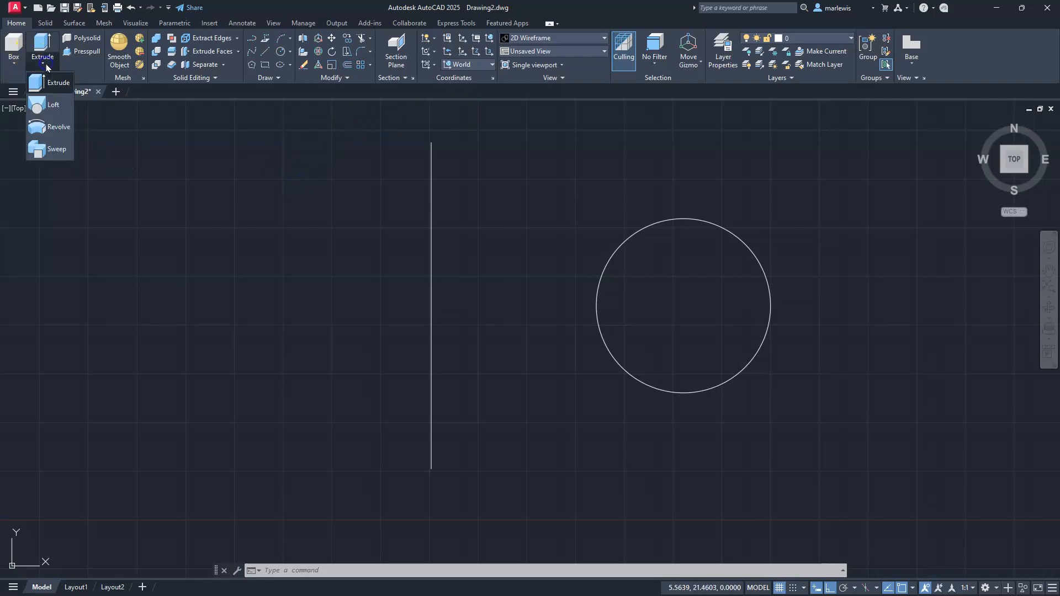
left_click(43, 23)
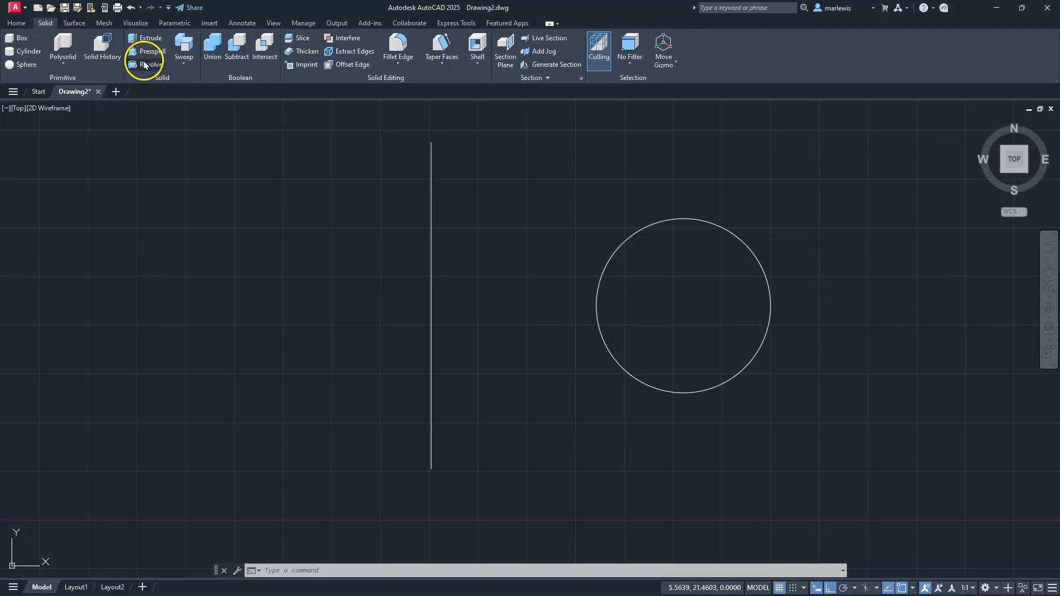
left_click(16, 23)
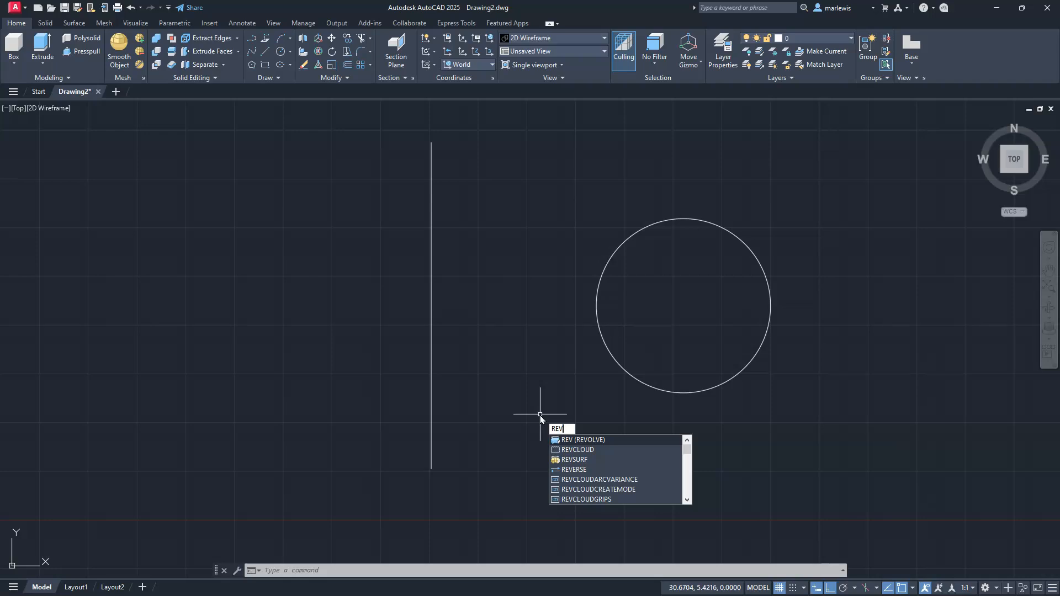
Revolve the circle a full 360° into a solid, using the vertical line's lower and upper endpoints as the axis
key("Return")
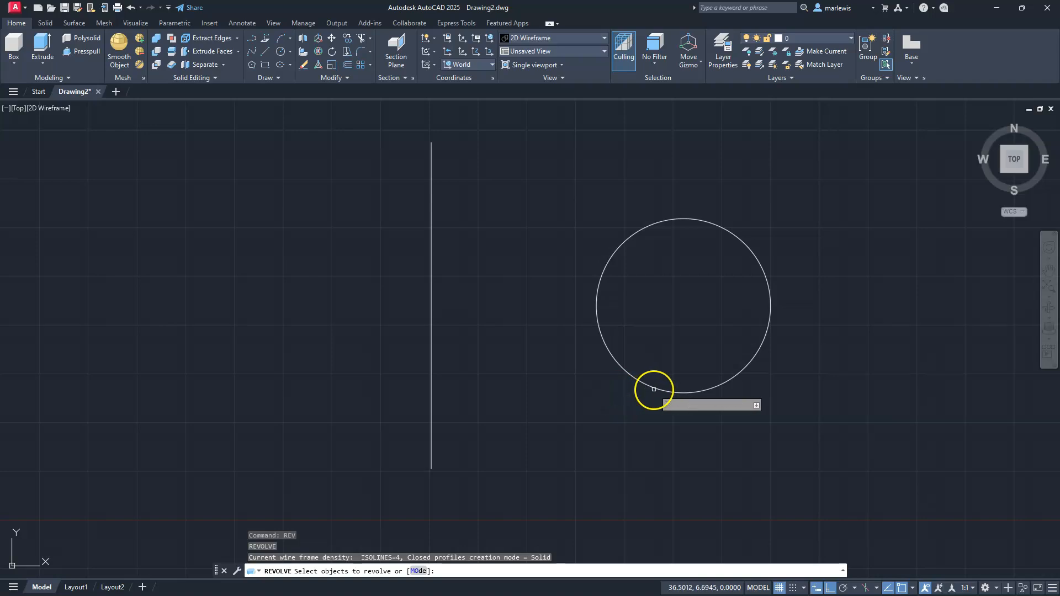
left_click(655, 388)
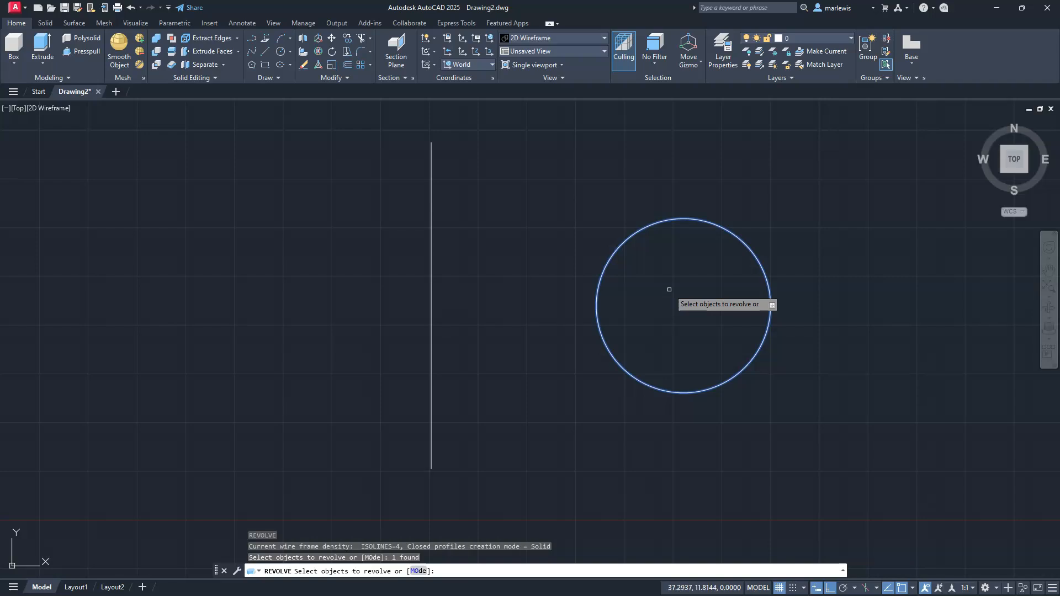
key("Return")
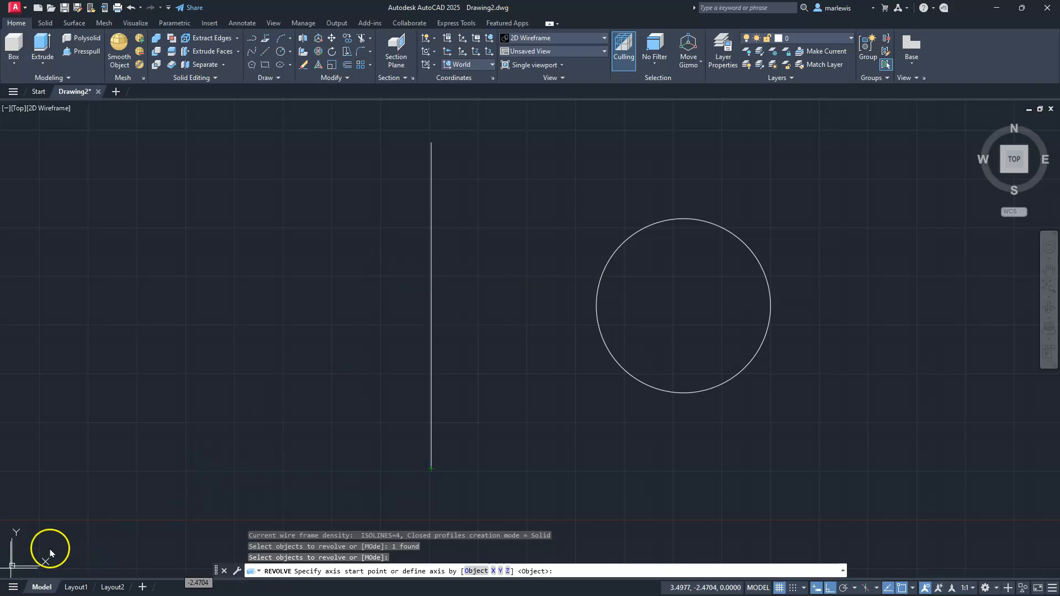
left_click(431, 470)
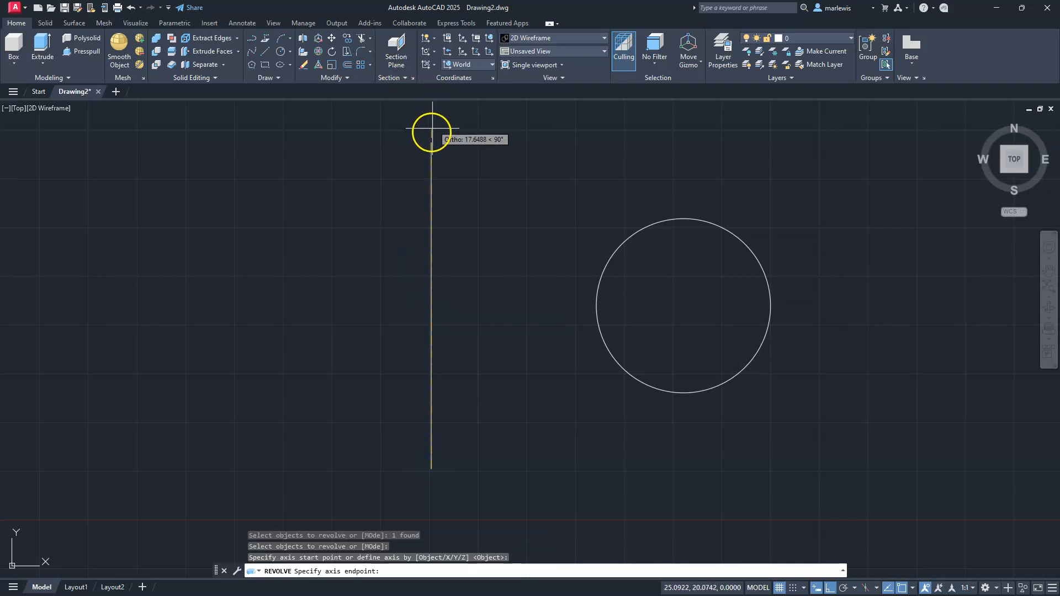
left_click(431, 142)
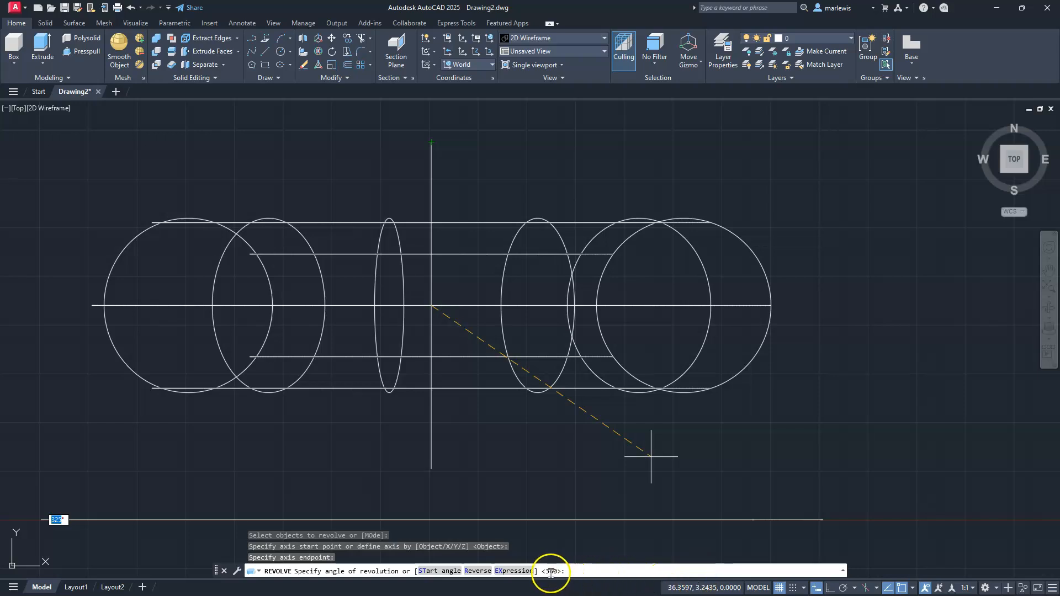
left_click(550, 482)
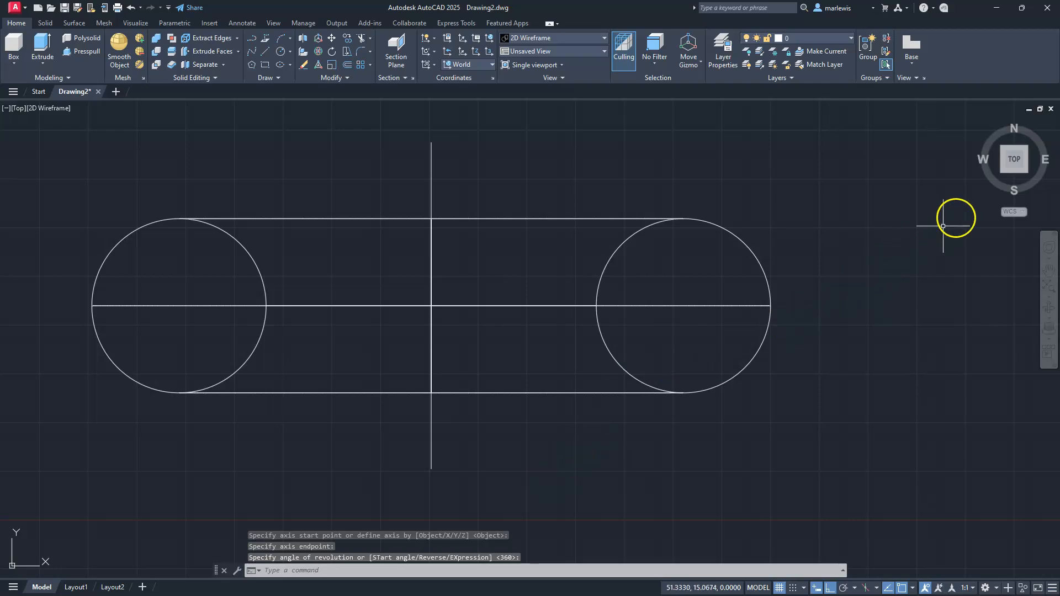
Display the torus in SW Isometric view with the Shades of Gray visual style and turn off the grid
mouse_move(1000, 178)
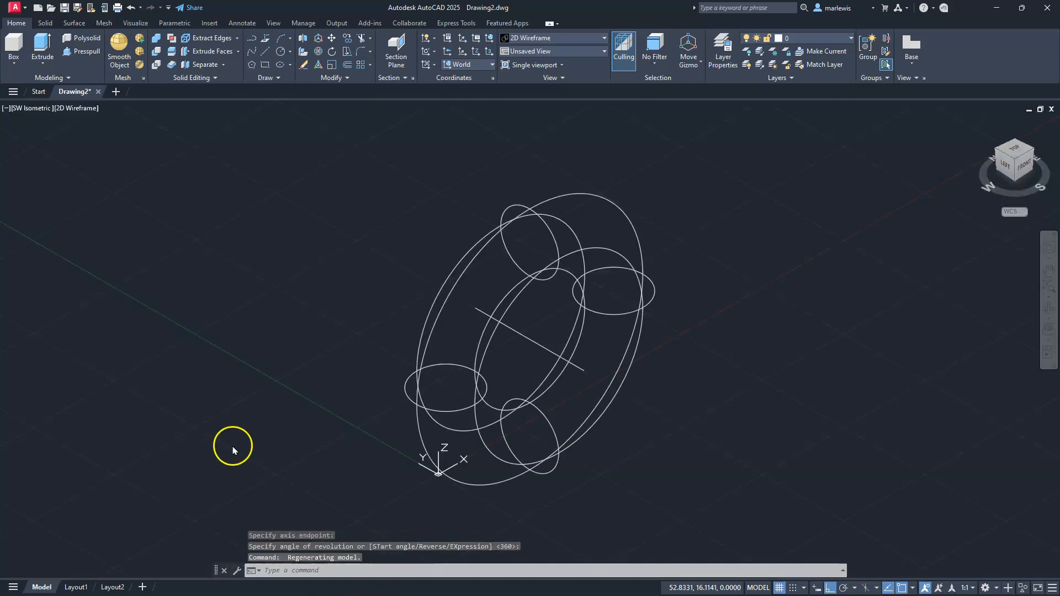
left_click(82, 108)
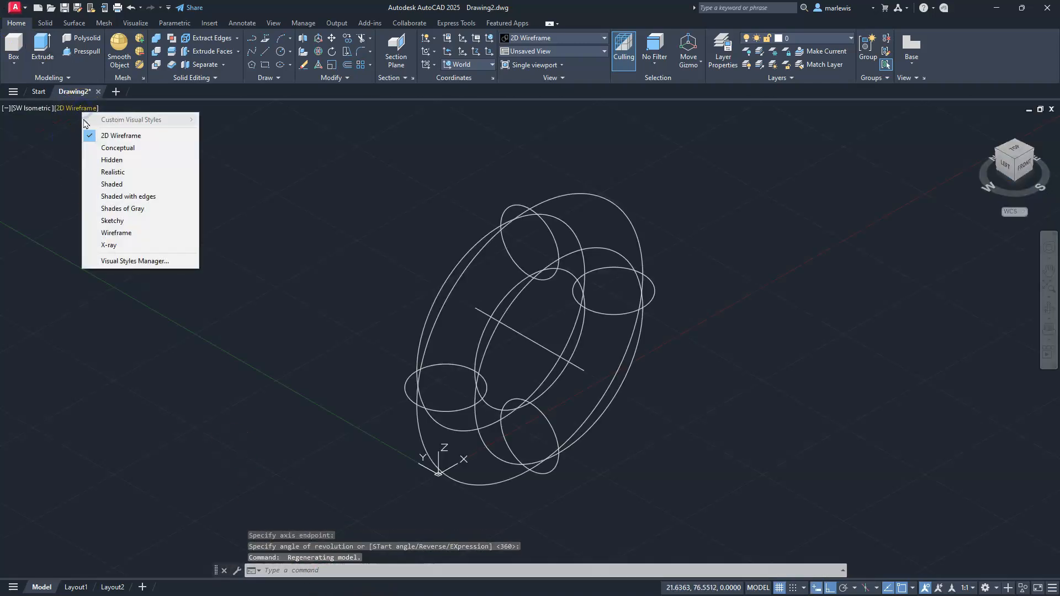
left_click(111, 212)
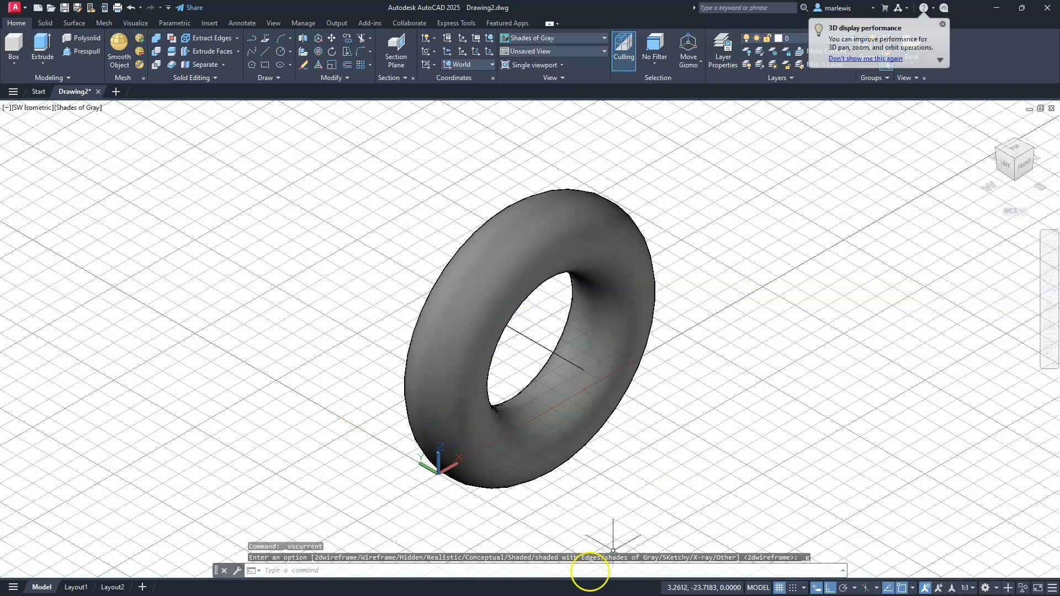
left_click(778, 587)
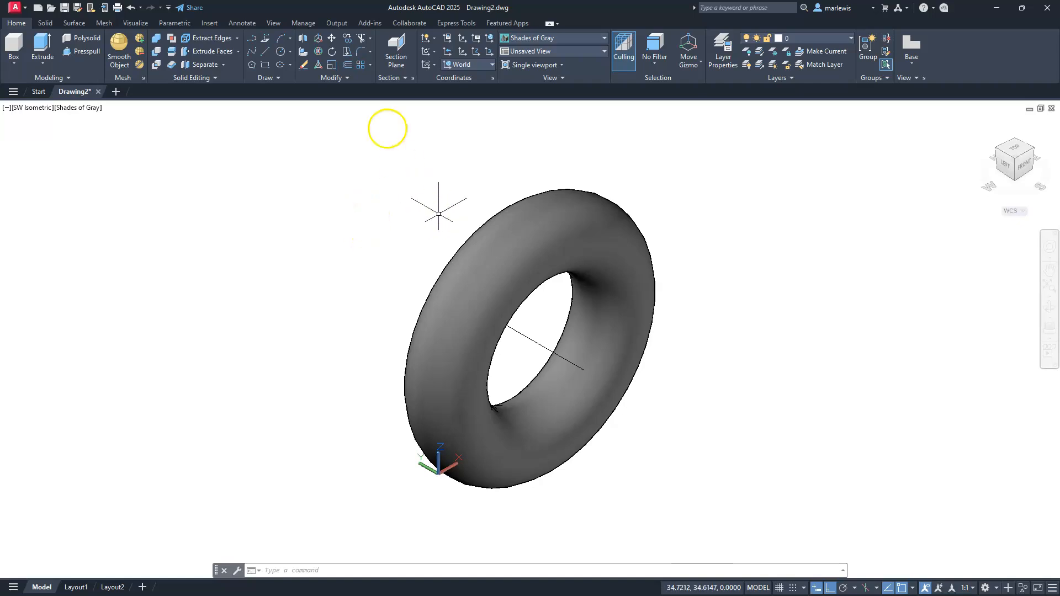
Create a section plane through the torus along the axis line, from its near endpoint through its midpoint
left_click(395, 44)
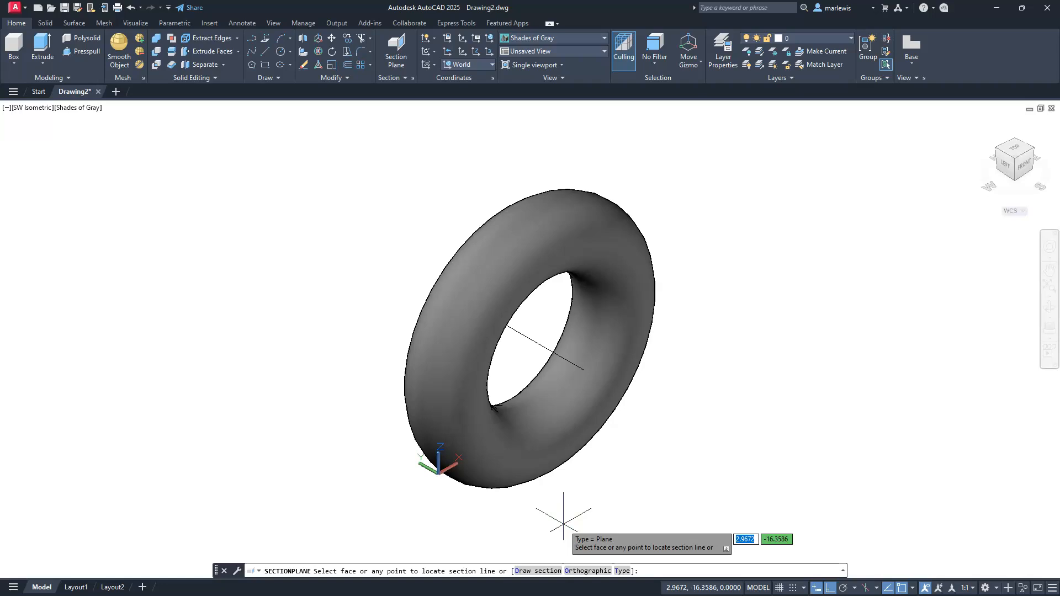
left_click(584, 371)
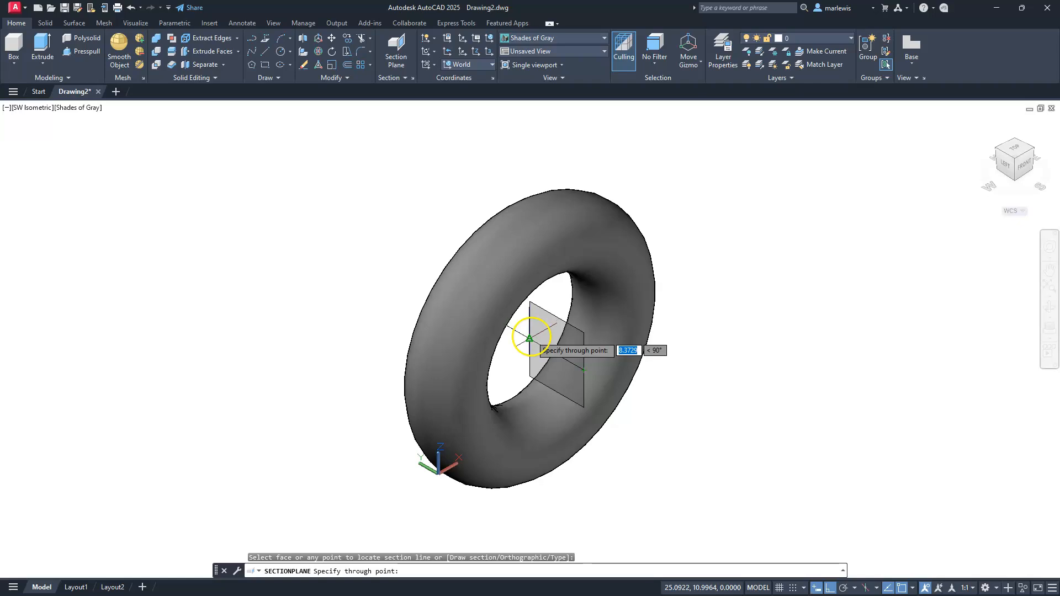
left_click(529, 337)
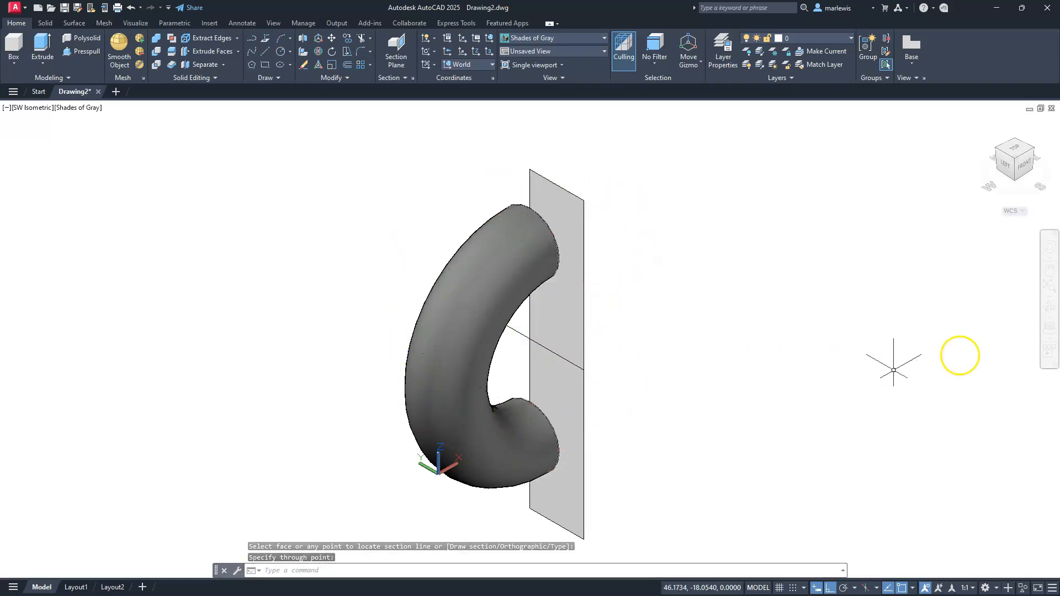
Inspect the cut faces of the sectioned torus and delete the section plane
left_click(1049, 306)
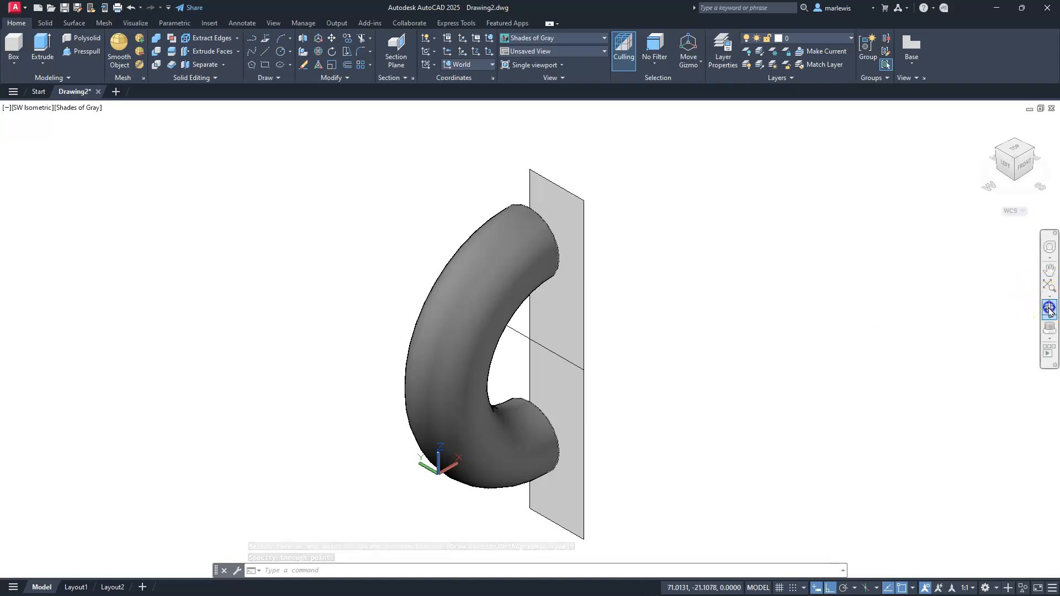
left_click_drag(723, 355, 343, 324)
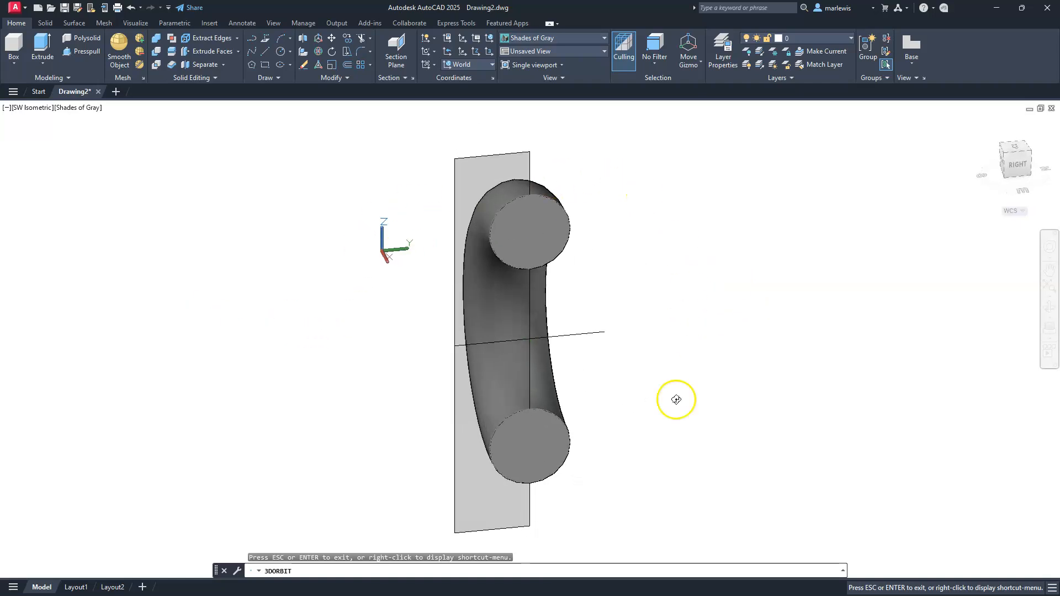
left_click_drag(610, 422, 670, 388)
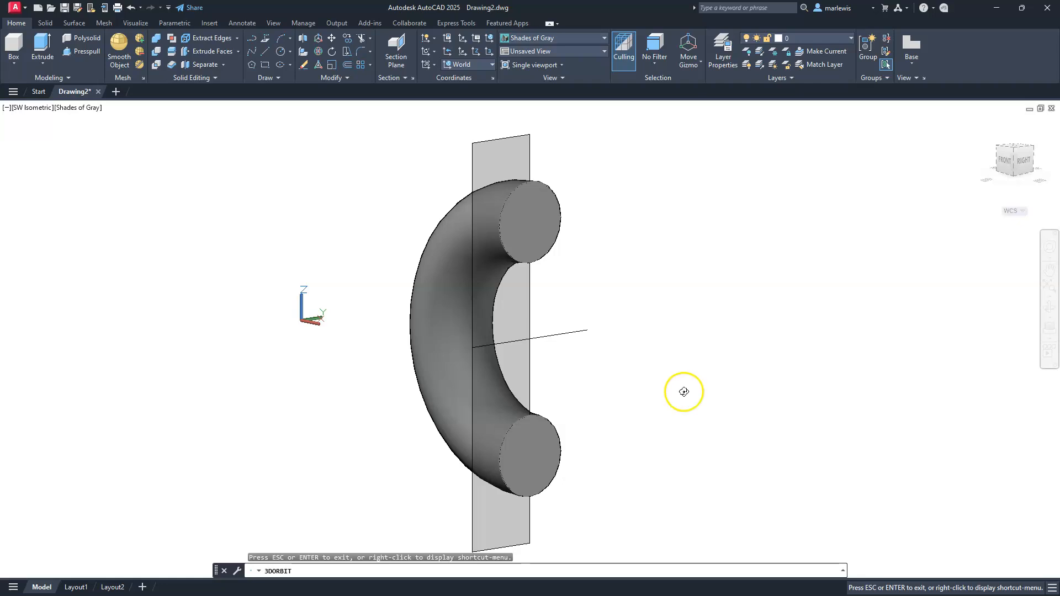
key("Escape")
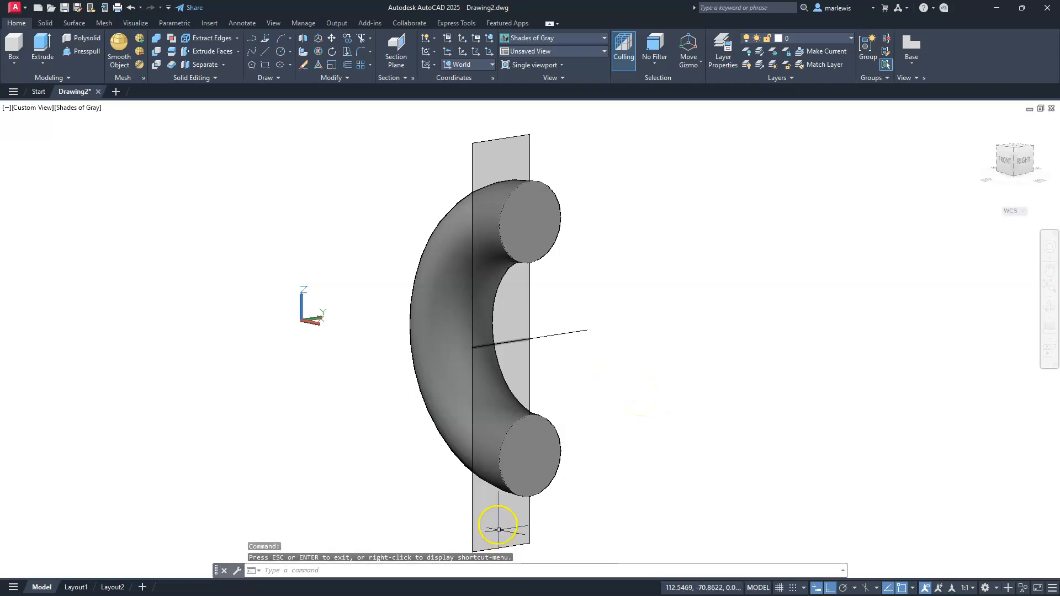
left_click(473, 520)
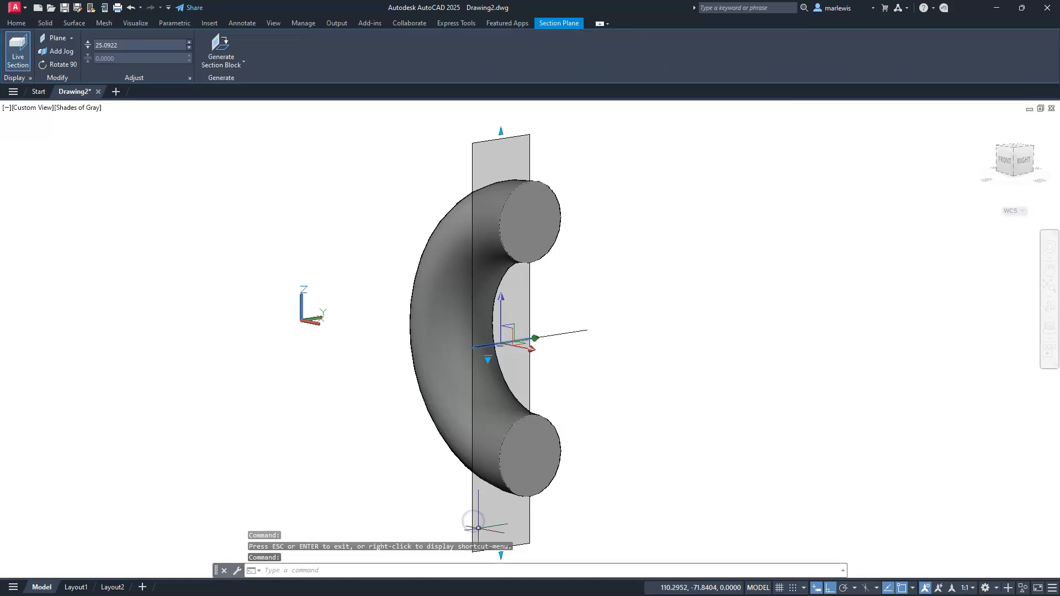
key("Delete")
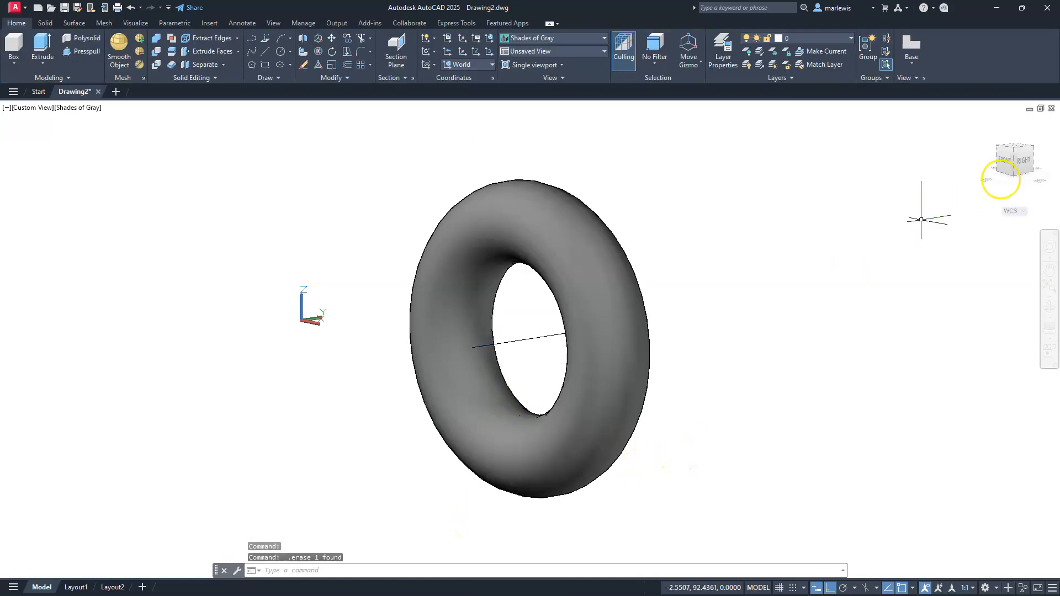
Draw a second vertical line in Top view, in the empty space to the right of the torus
left_click_drag(1021, 174, 1020, 171)
left_click(1017, 156)
middle_click_drag(764, 444, 366, 456)
middle_click_drag(632, 391, 598, 390)
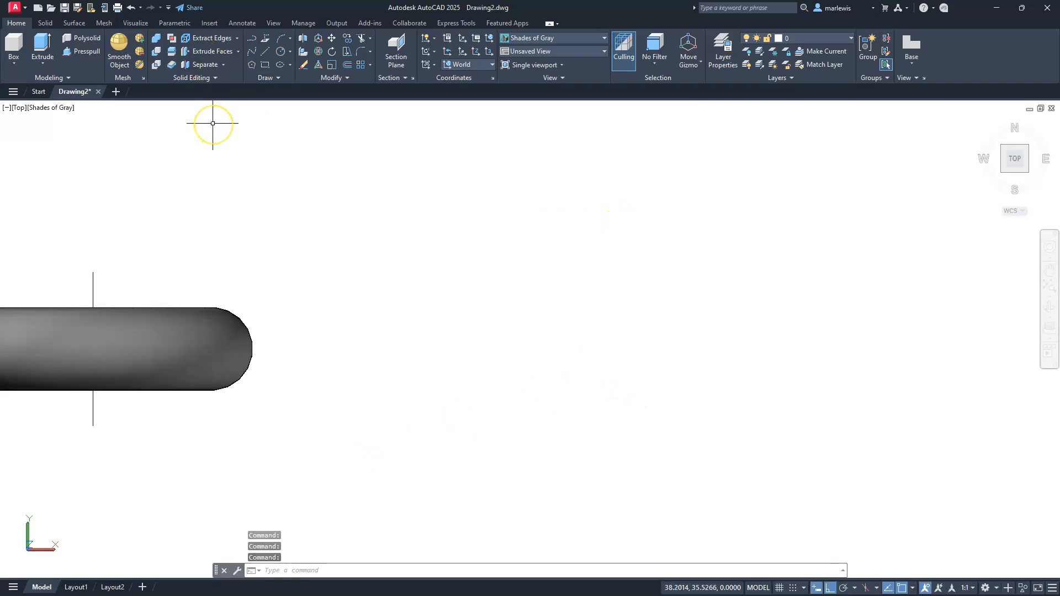
left_click(265, 53)
left_click(583, 232)
left_click(596, 476)
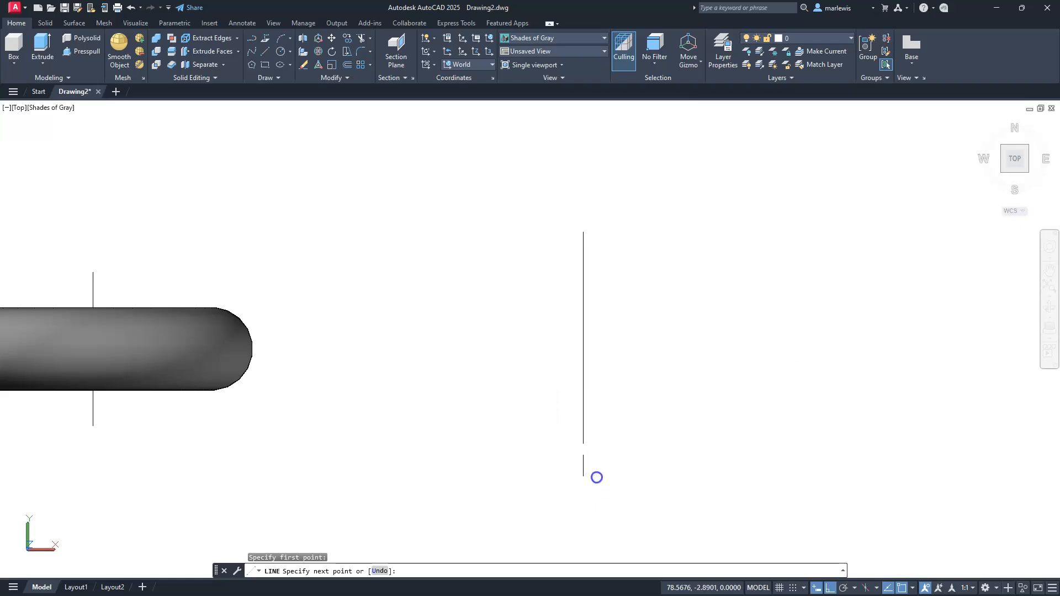
key("Escape")
key("Escape")
key("Escape")
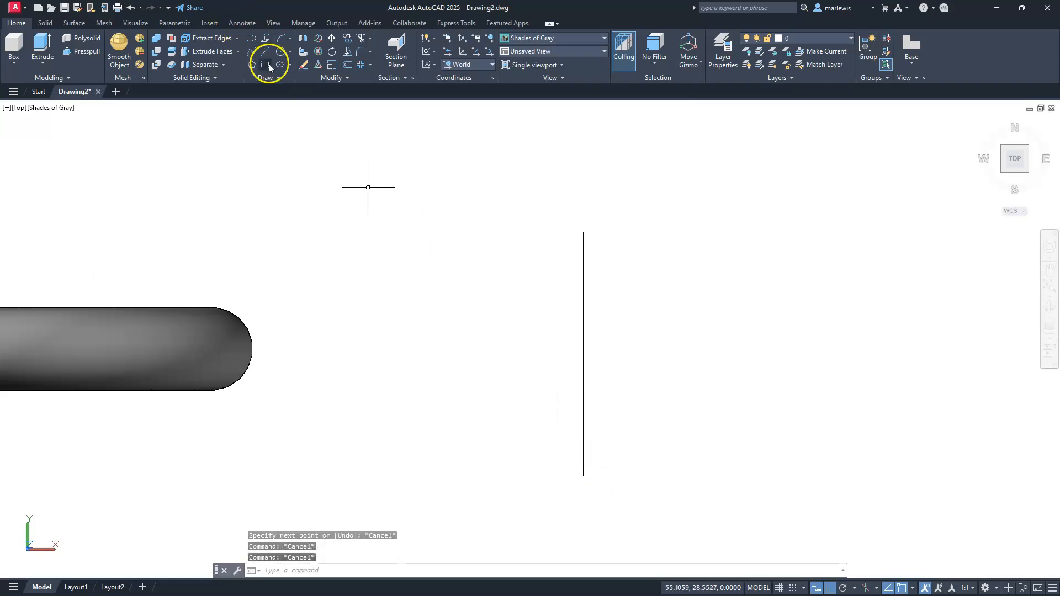
Draw a wide rectangle crossing the new vertical line, with a narrow part left of it and most to its right
left_click(559, 279)
left_click(628, 361)
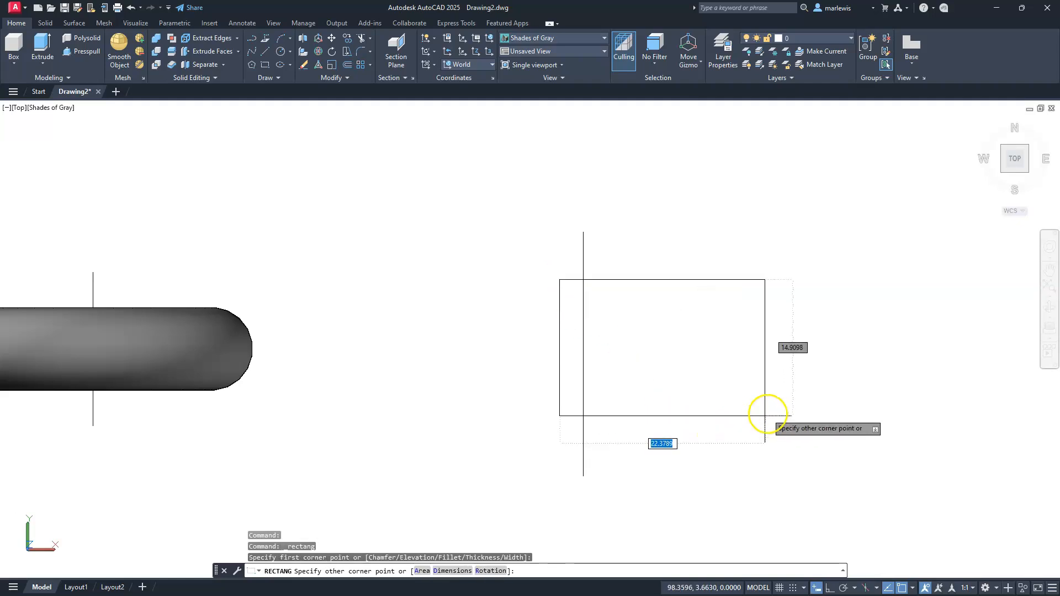
left_click(848, 423)
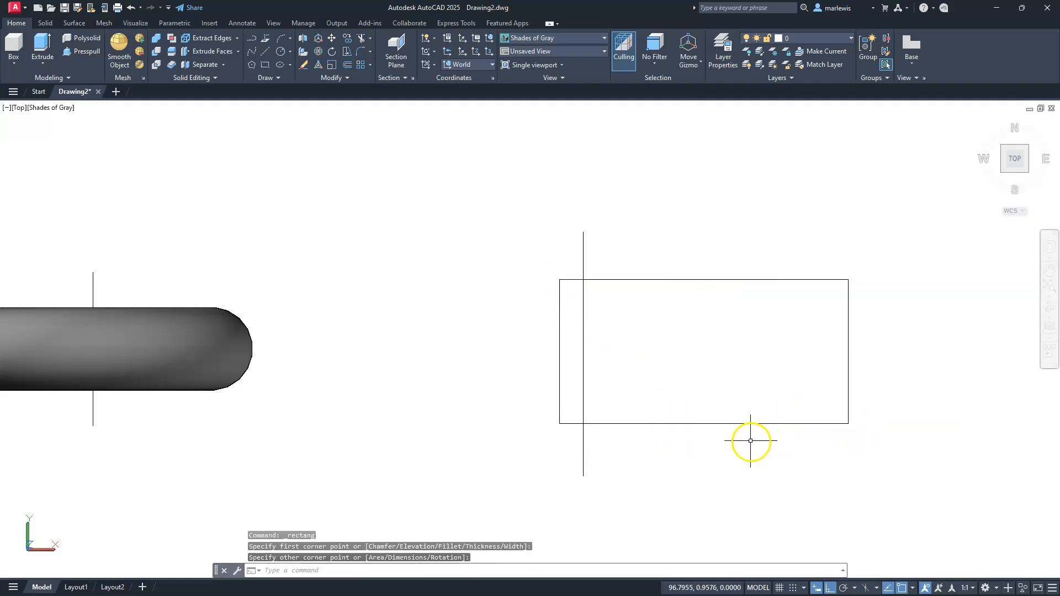
key("Escape")
key("Escape")
key("Escape")
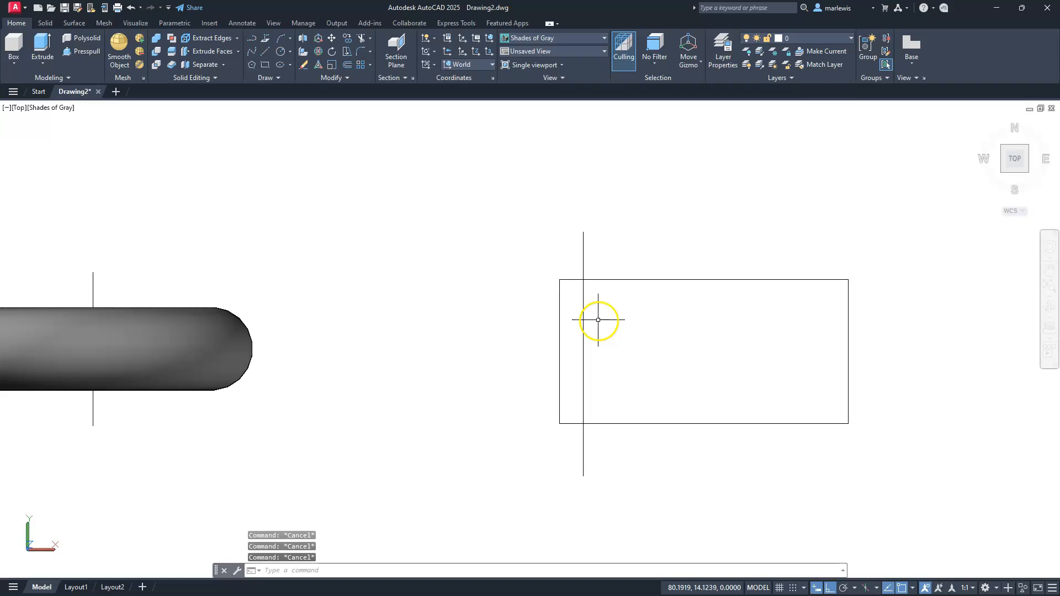
Try to revolve the rectangle as a solid about the vertical line crossing it, from the line's lower to upper endpoint
middle_click_drag(581, 462, 474, 466)
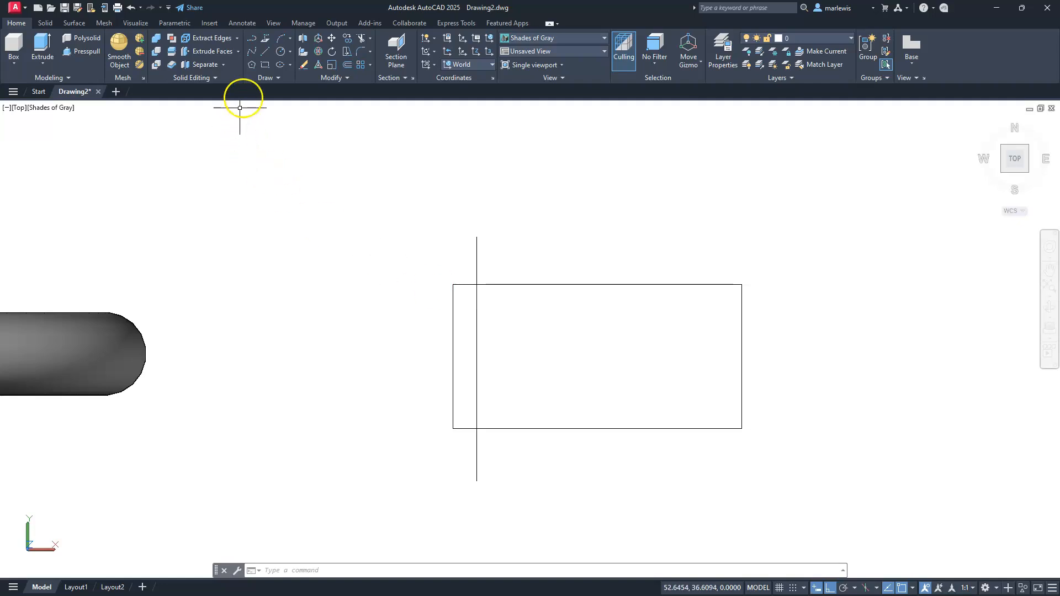
left_click(44, 63)
left_click(58, 128)
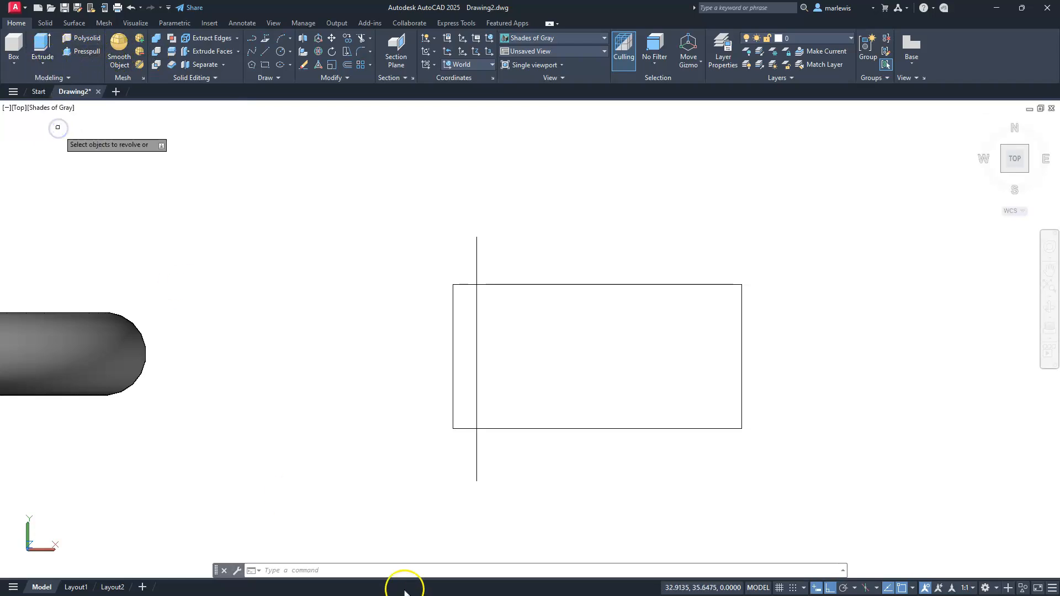
left_click(601, 428)
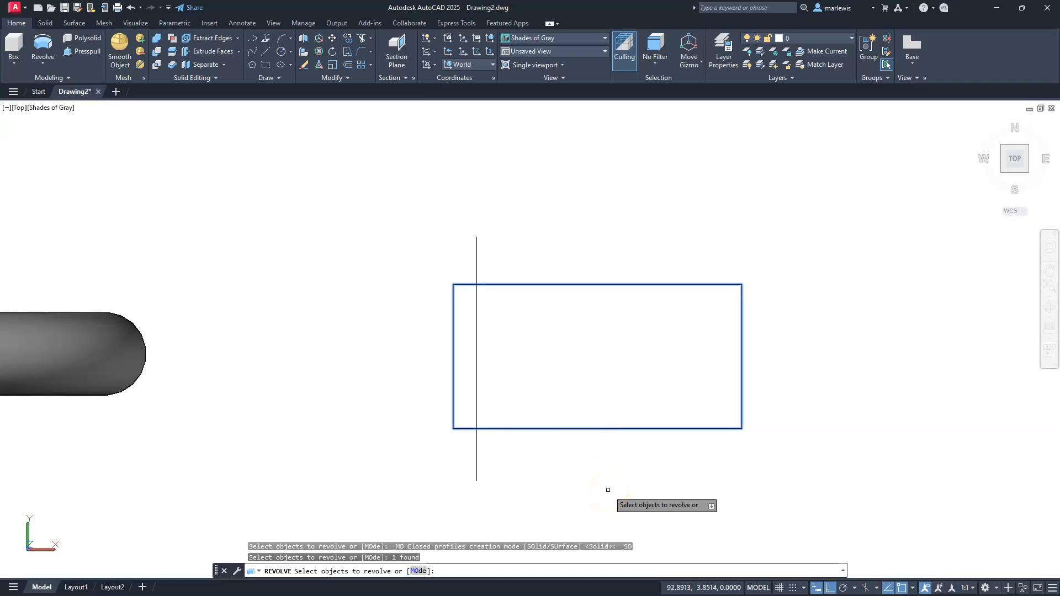
key("Return")
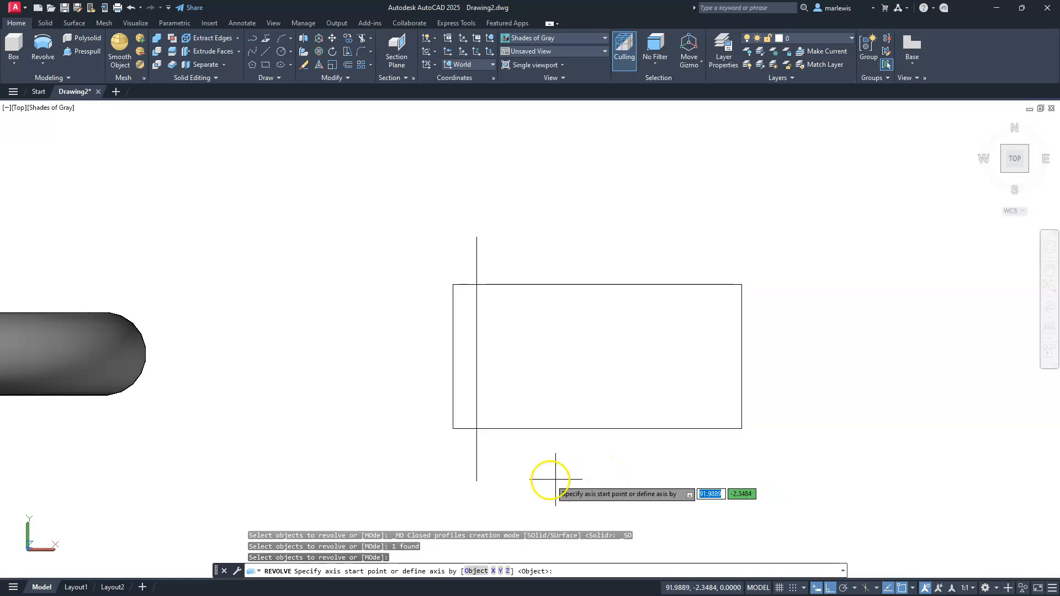
left_click(476, 481)
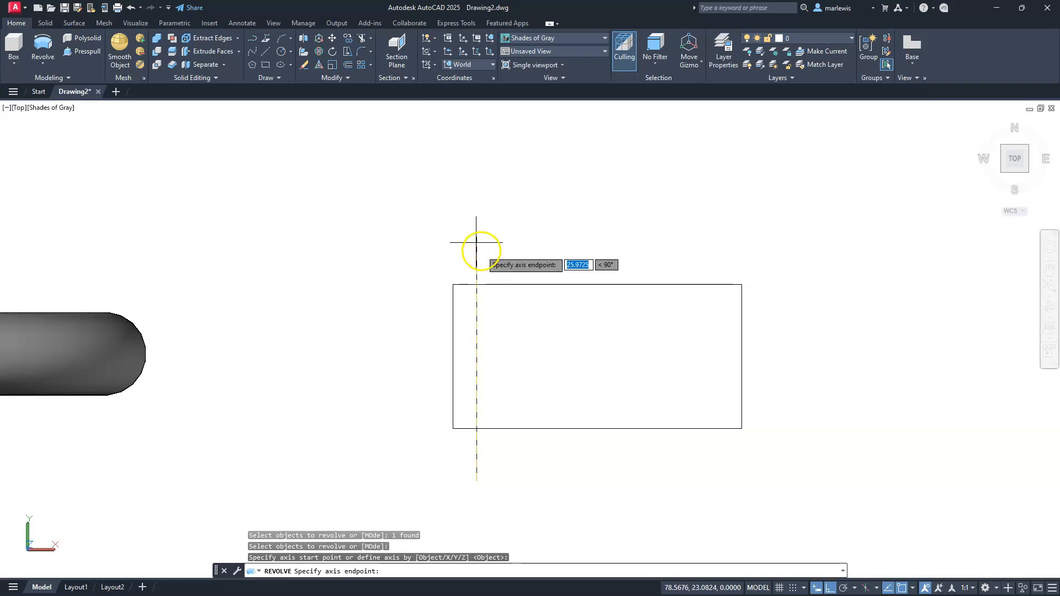
left_click(476, 238)
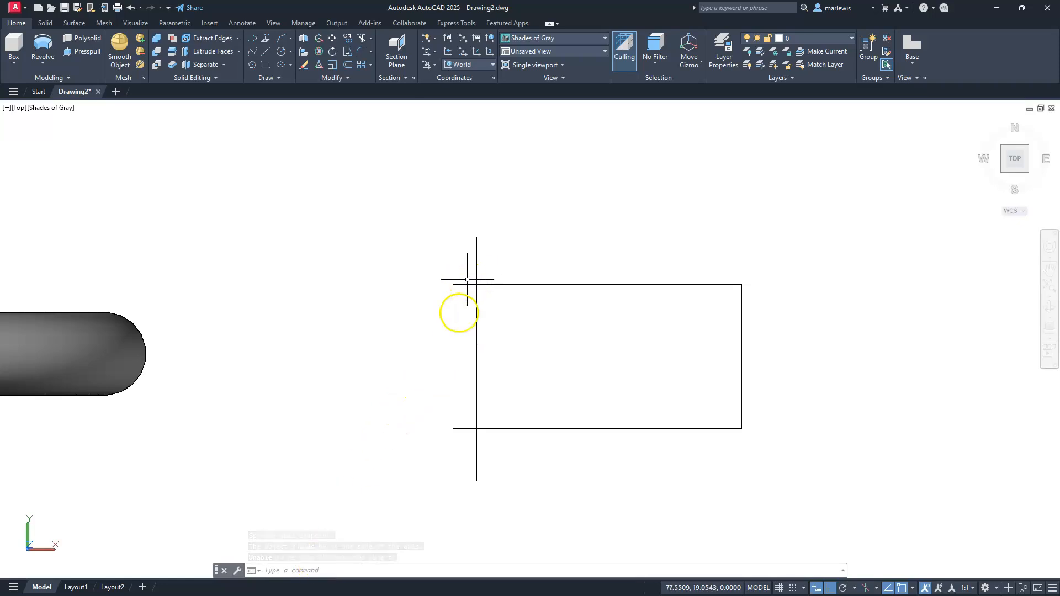
Delete the rectangle, leaving the vertical axis line in place
left_click(453, 325)
key("Delete")
middle_click_drag(594, 334, 490, 314)
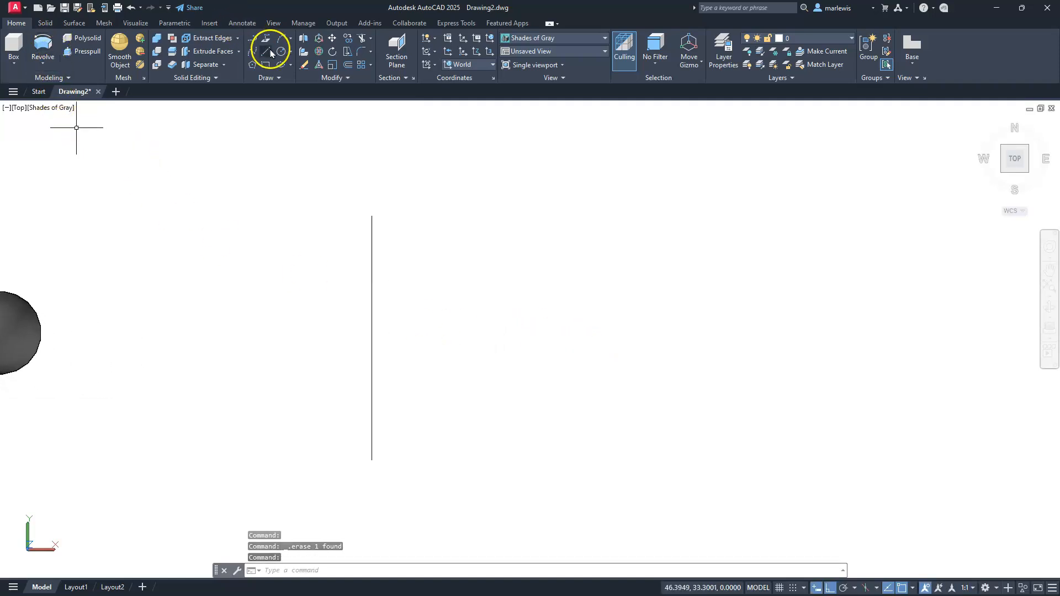
With Ortho off, draw a closed irregular outline of eight line segments with a jagged lower edge, entirely right of the vertical line
left_click(270, 53)
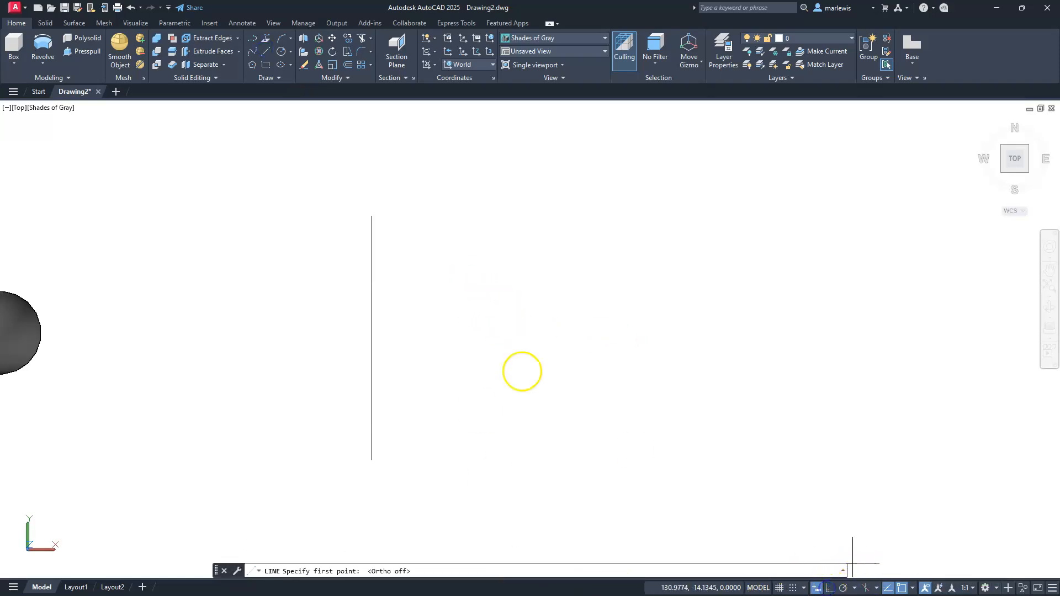
left_click(462, 328)
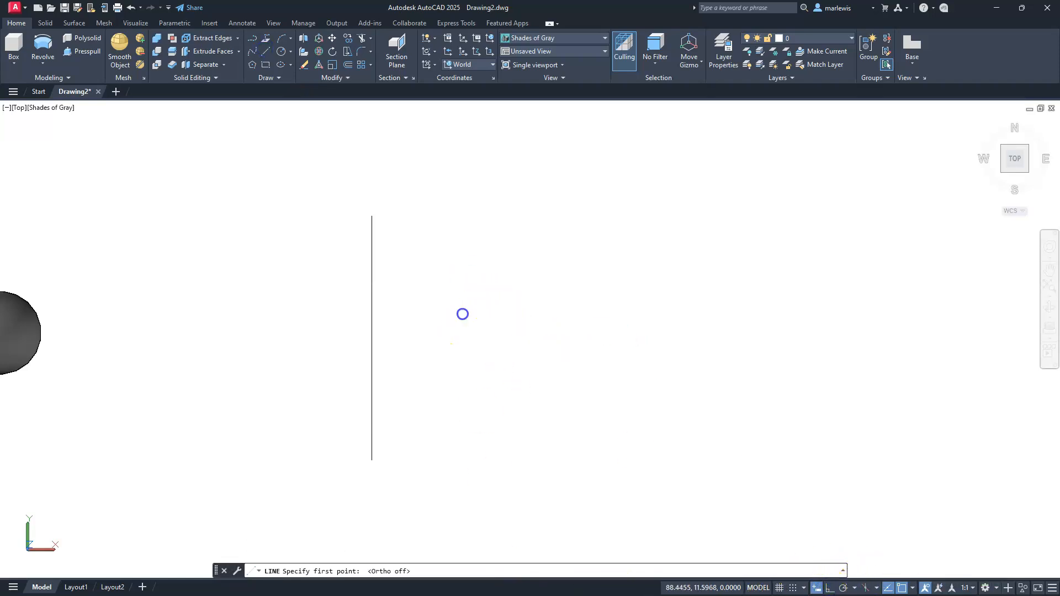
left_click(525, 236)
left_click(636, 360)
left_click(547, 503)
left_click(575, 392)
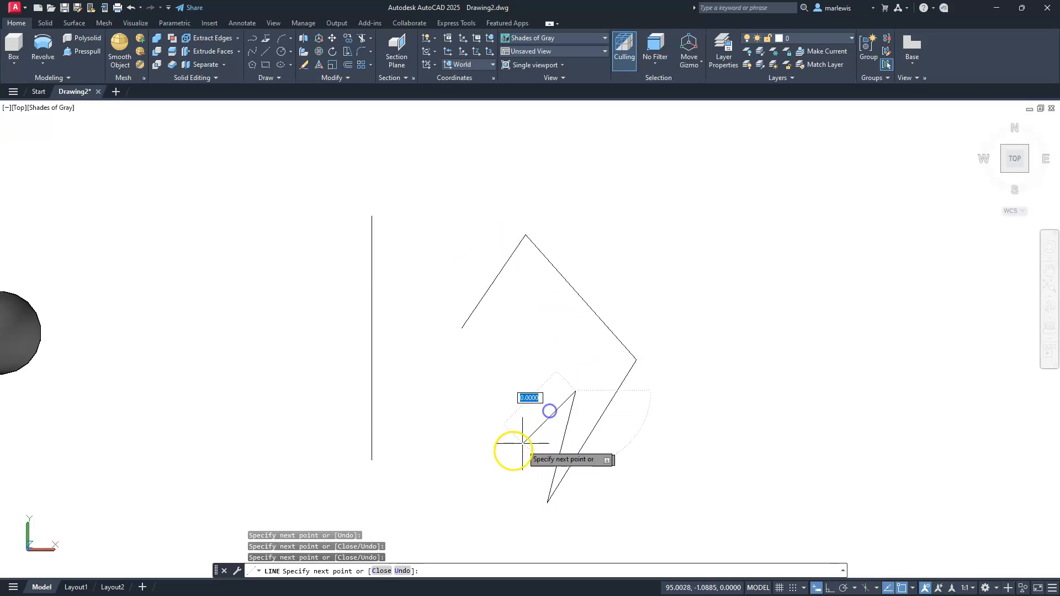
left_click(506, 457)
left_click(505, 366)
left_click(436, 414)
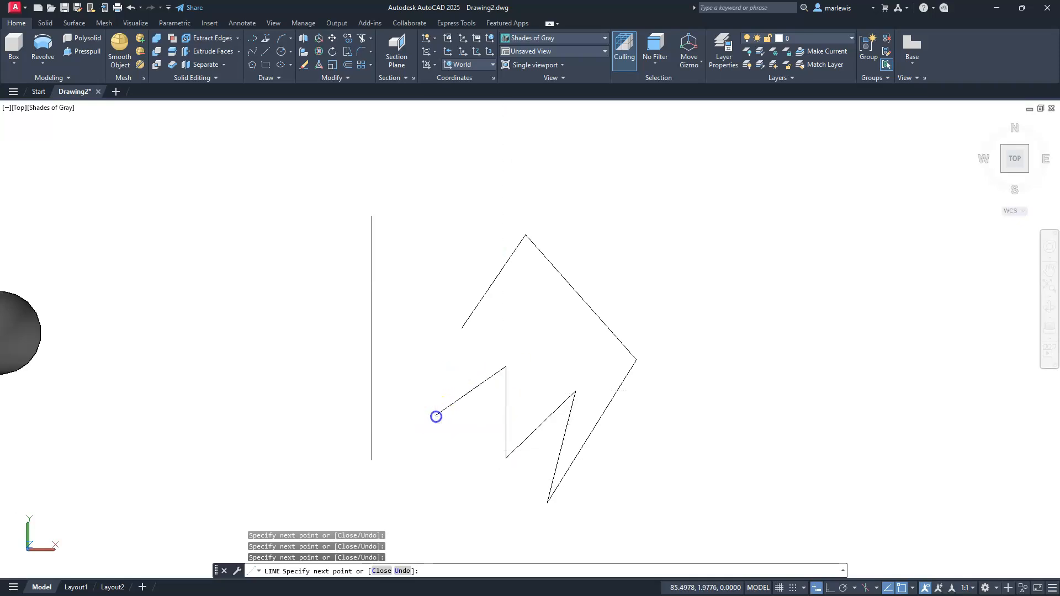
left_click(461, 333)
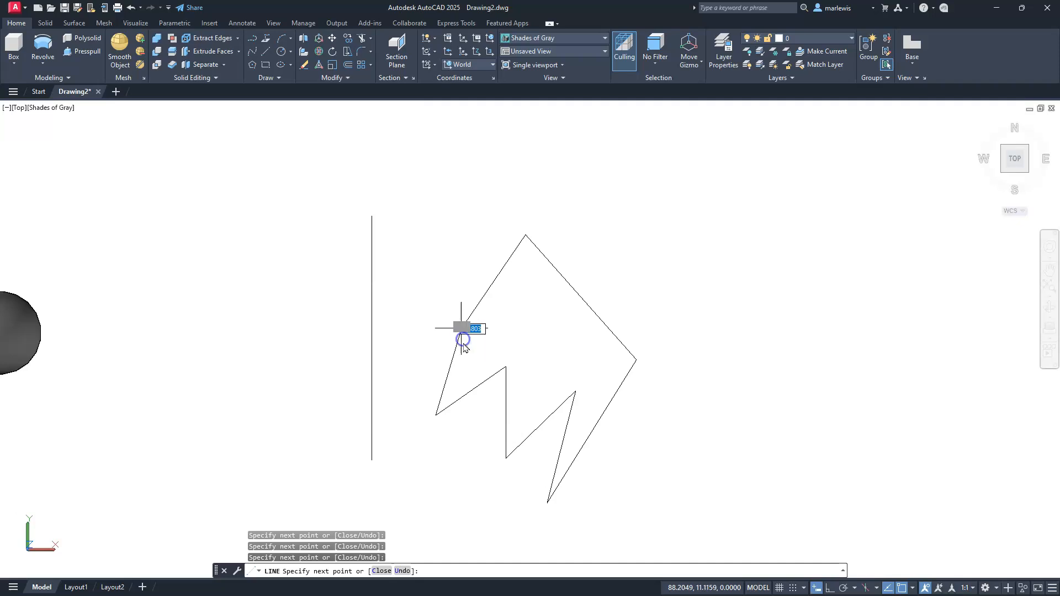
key("Escape")
key("Escape")
key("Escape")
Join the eight segments of the jagged outline into one polyline
mouse_move(468, 348)
middle_mouse_down()
mouse_move(478, 320)
mouse_move(525, 305)
middle_mouse_up()
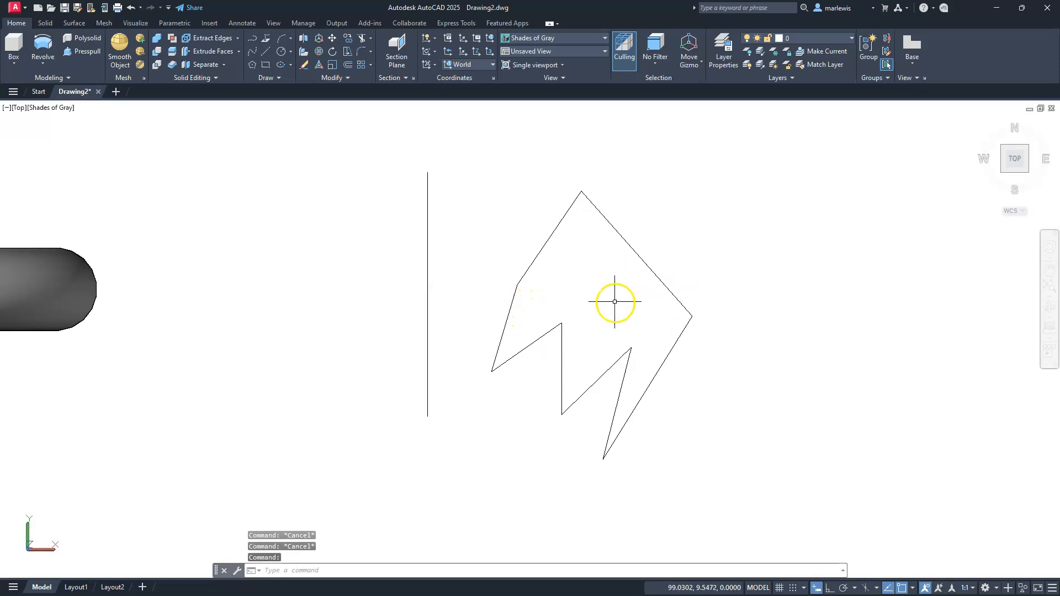
left_click(480, 164)
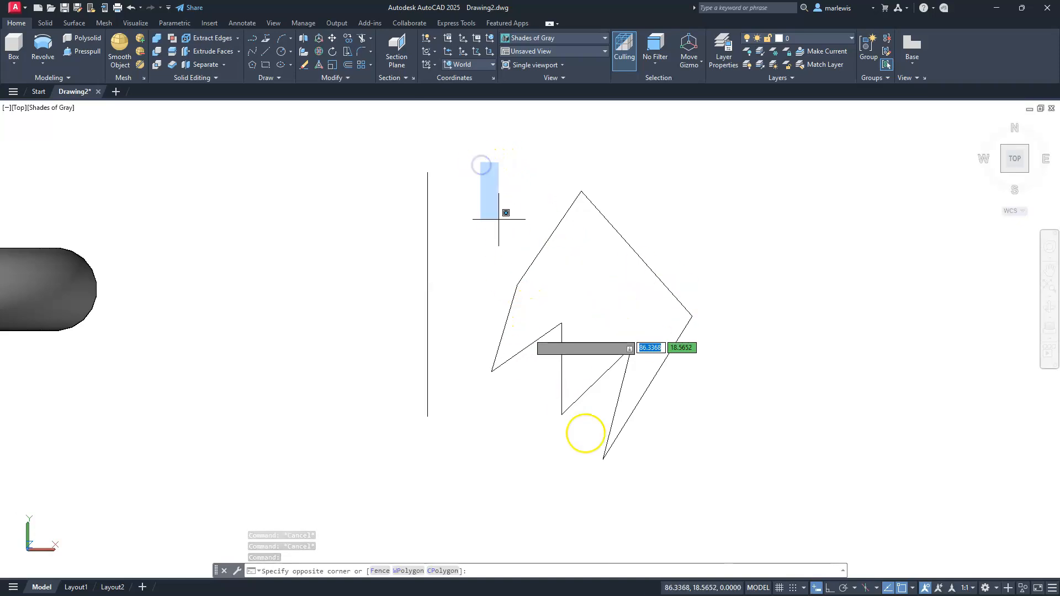
left_click(736, 489)
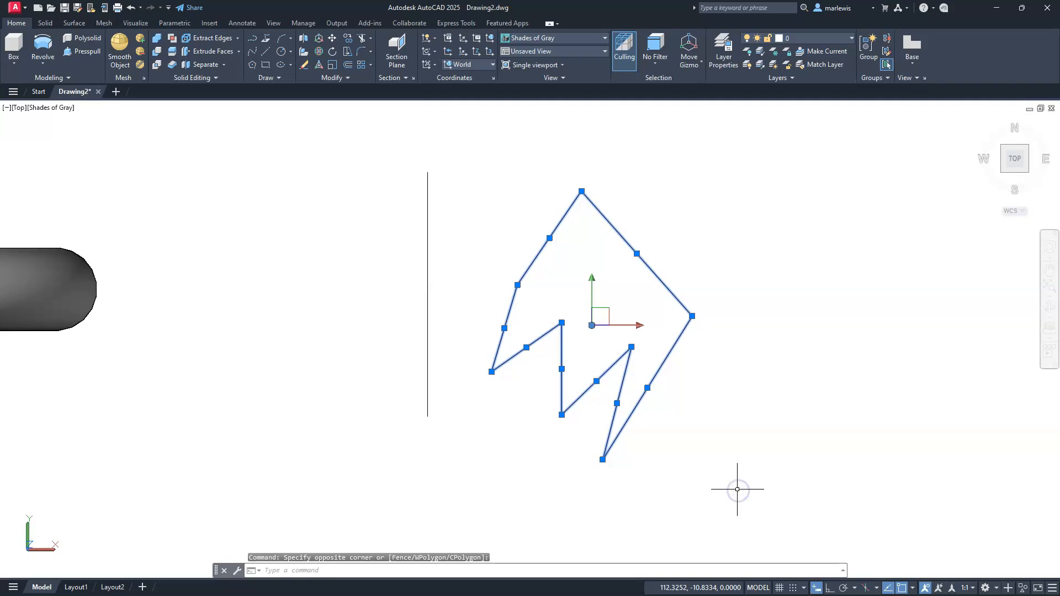
key("Return")
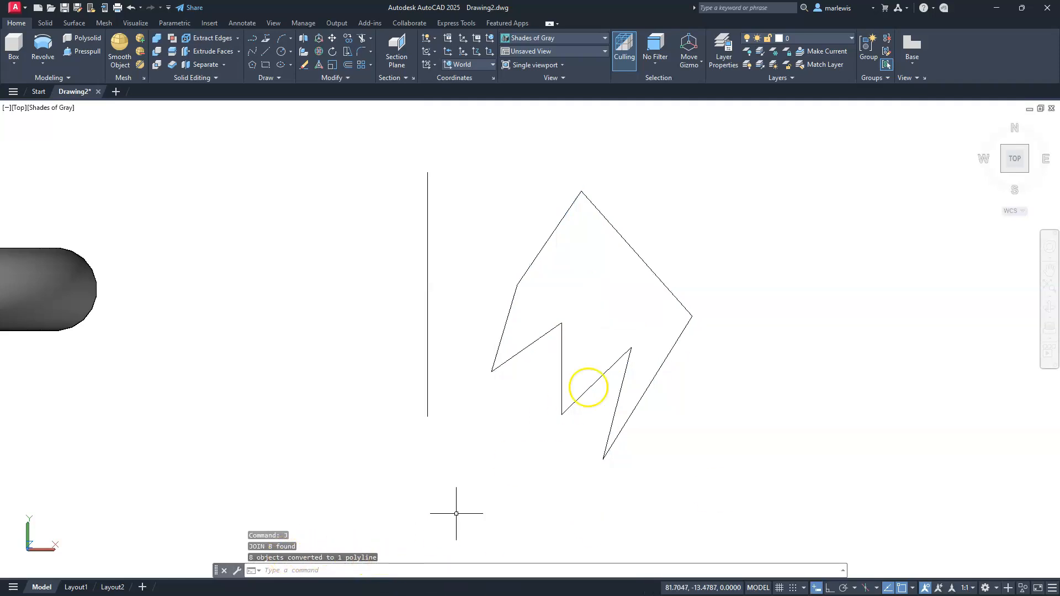
Check the Closed property of the joined polyline and clear the selection
left_click(620, 382)
right_click(621, 384)
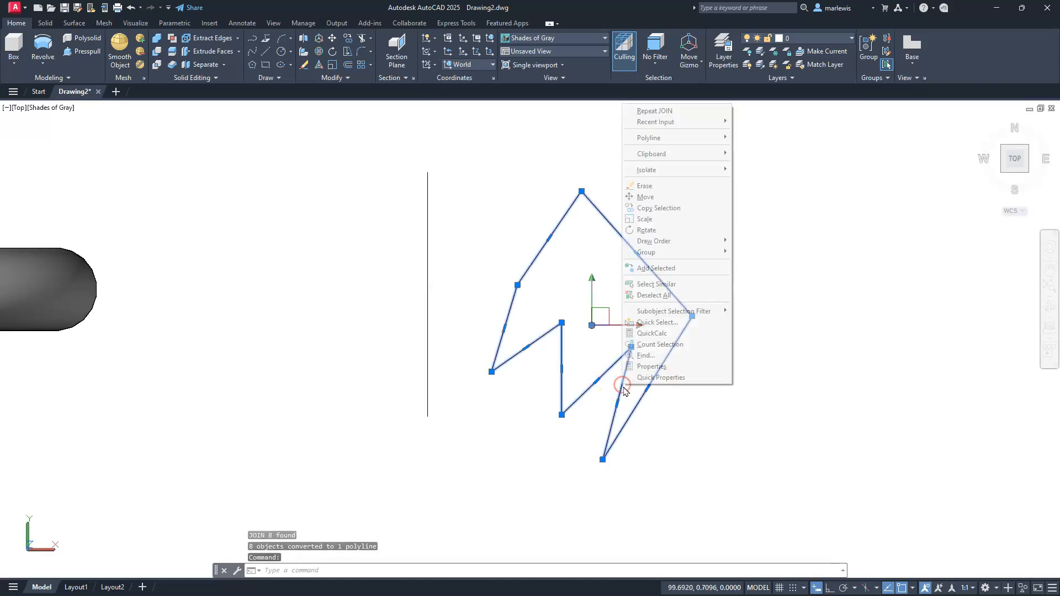
left_click(643, 366)
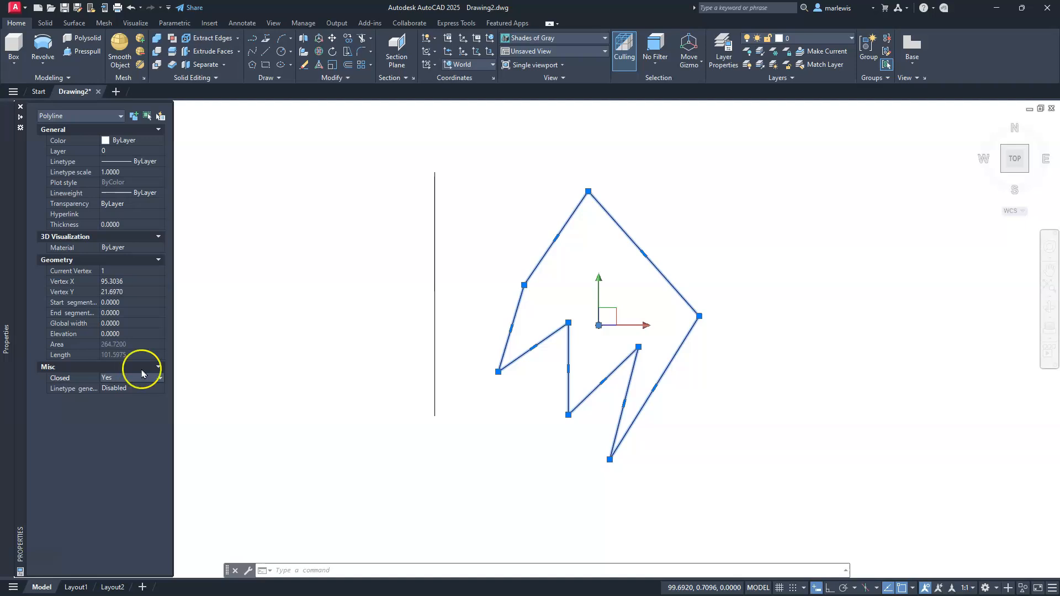
key("ctrl+1")
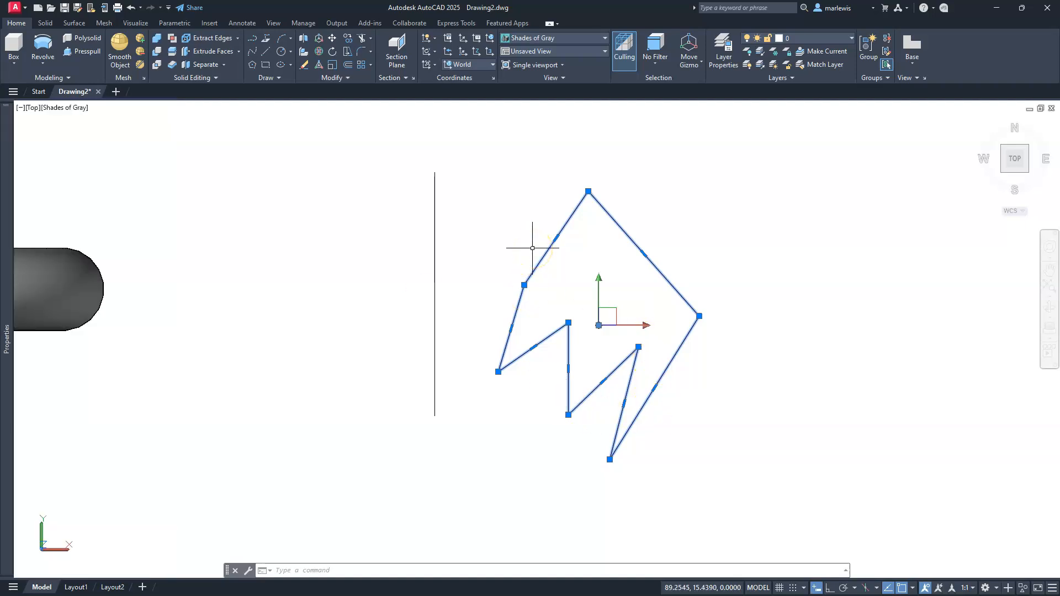
key("Escape")
key("Escape")
key("Escape")
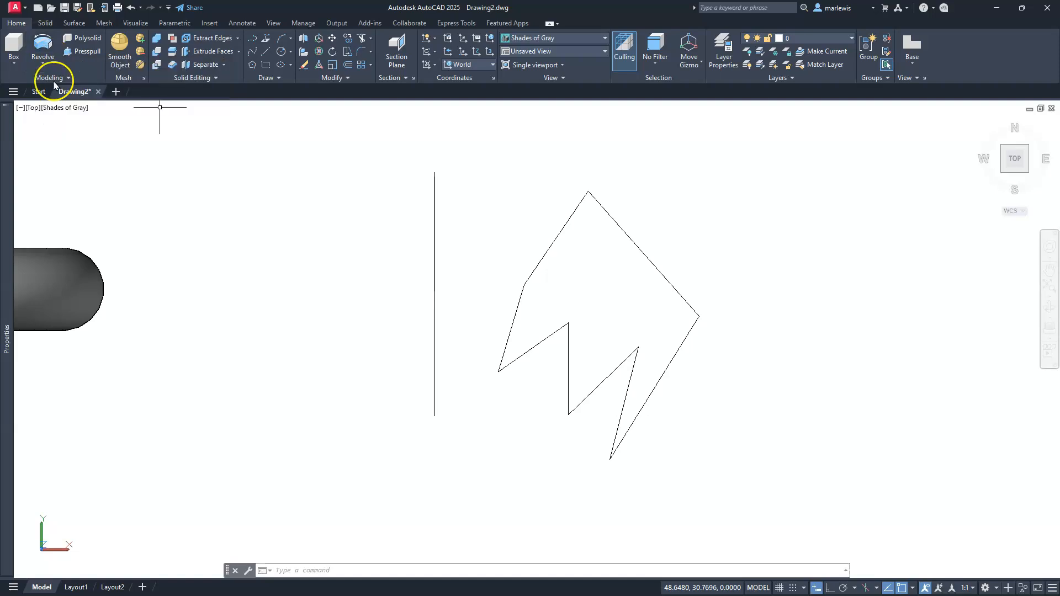
Revolve the closed jagged polyline 360° as a solid about the vertical line, from its lower to its upper endpoint
left_click(315, 436)
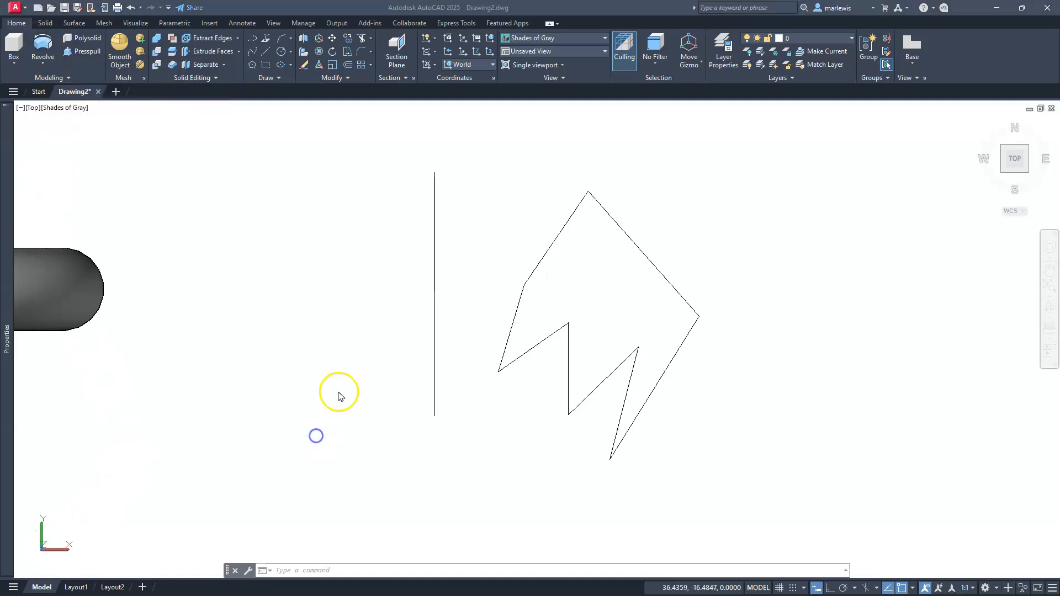
left_click(43, 47)
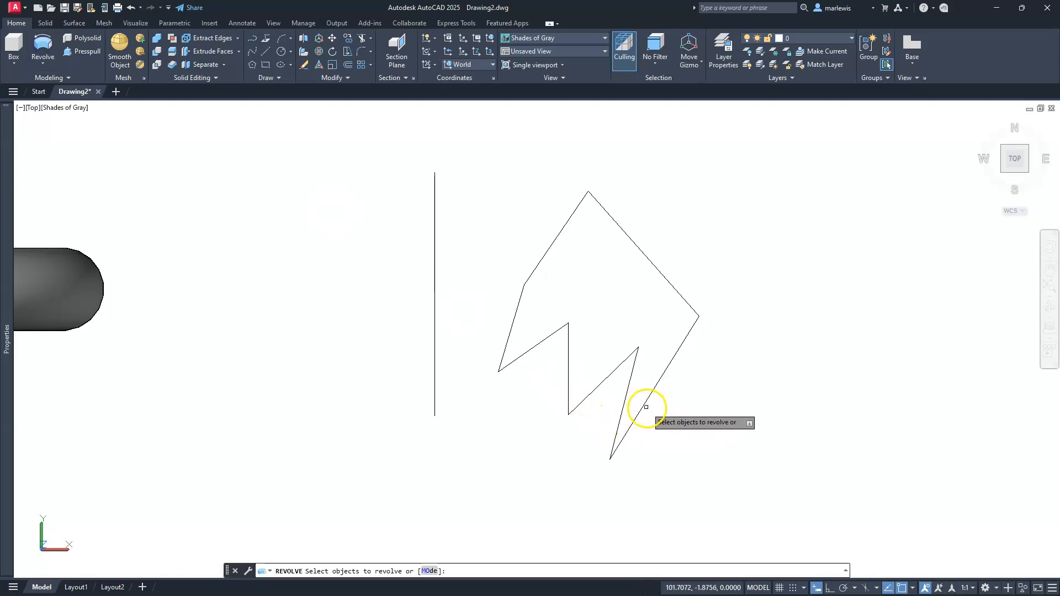
left_click(641, 409)
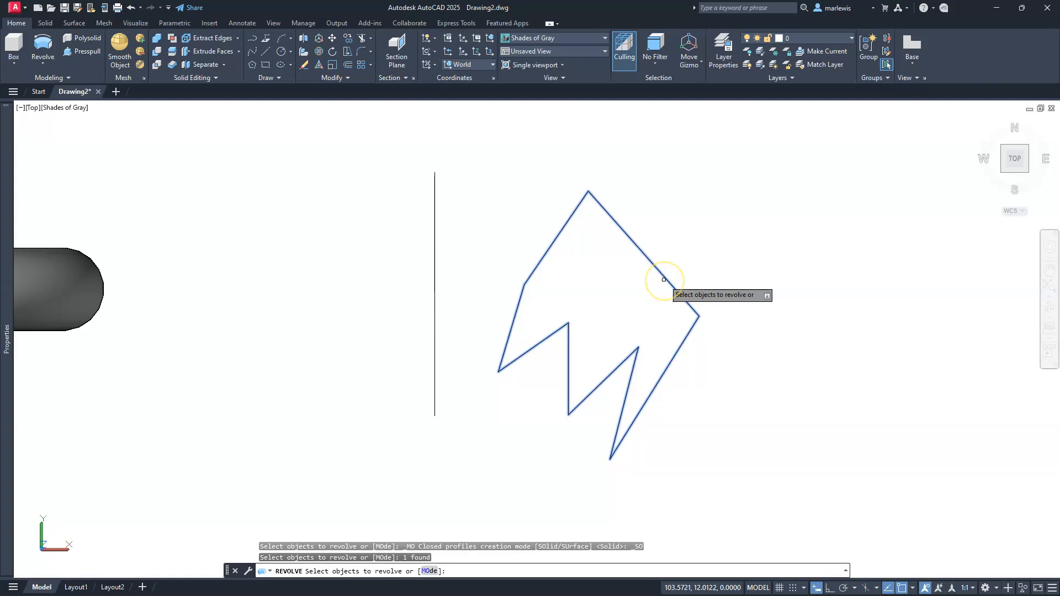
key("Return")
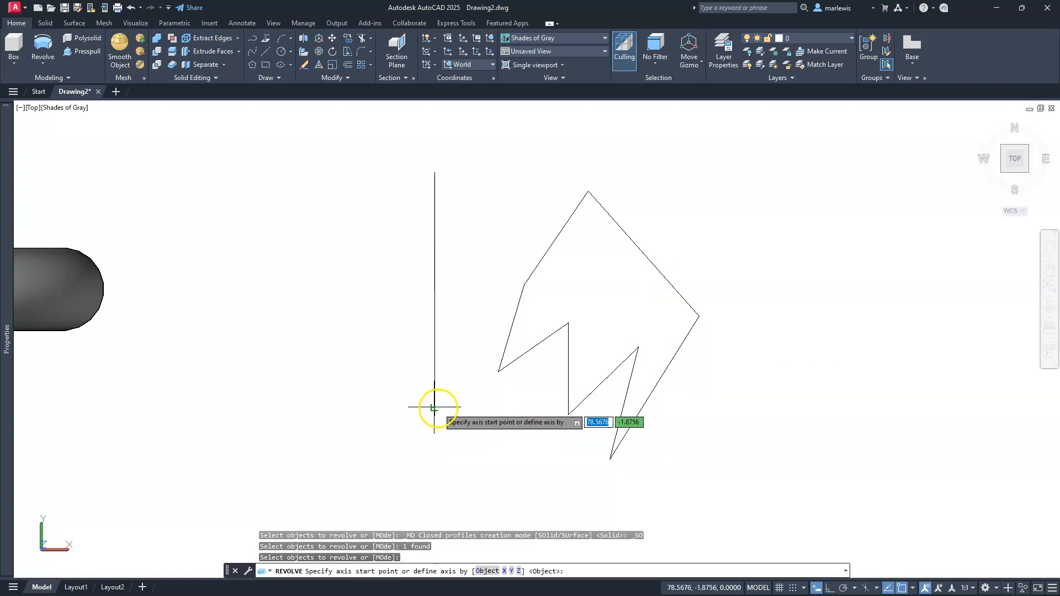
left_click(434, 408)
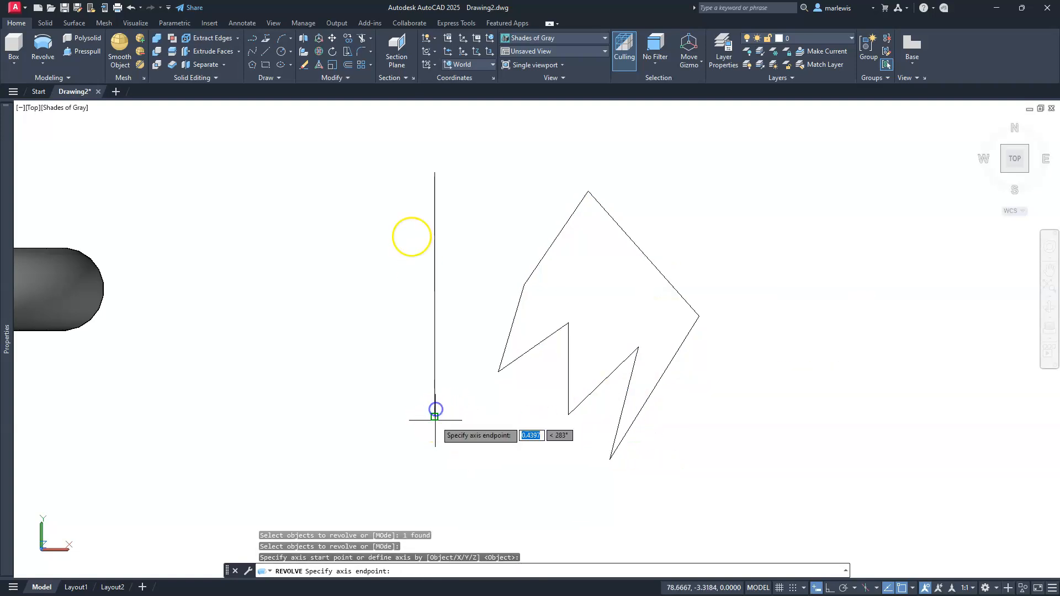
left_click(434, 172)
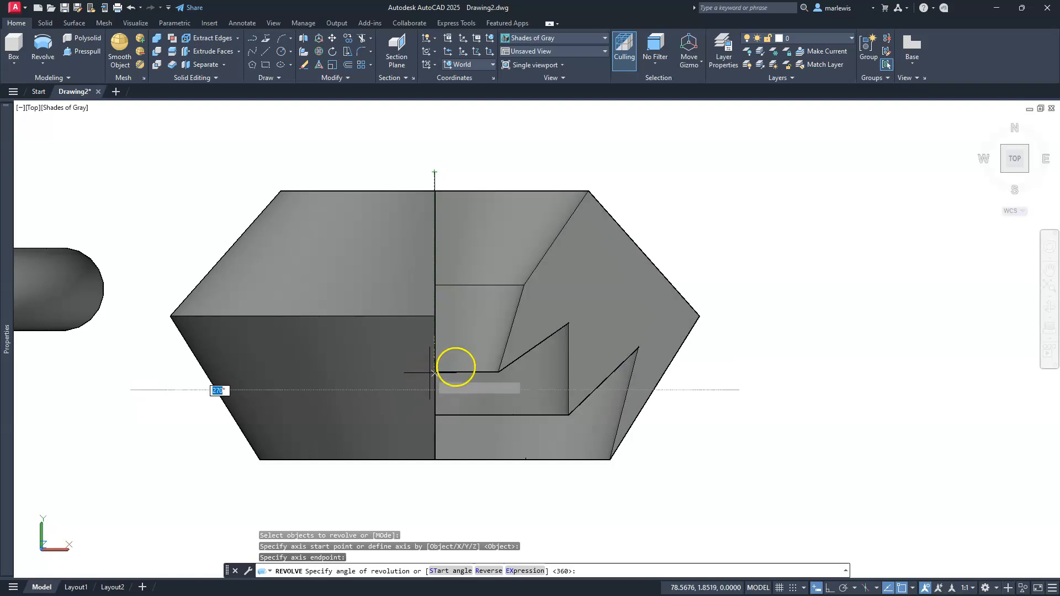
left_click(474, 365)
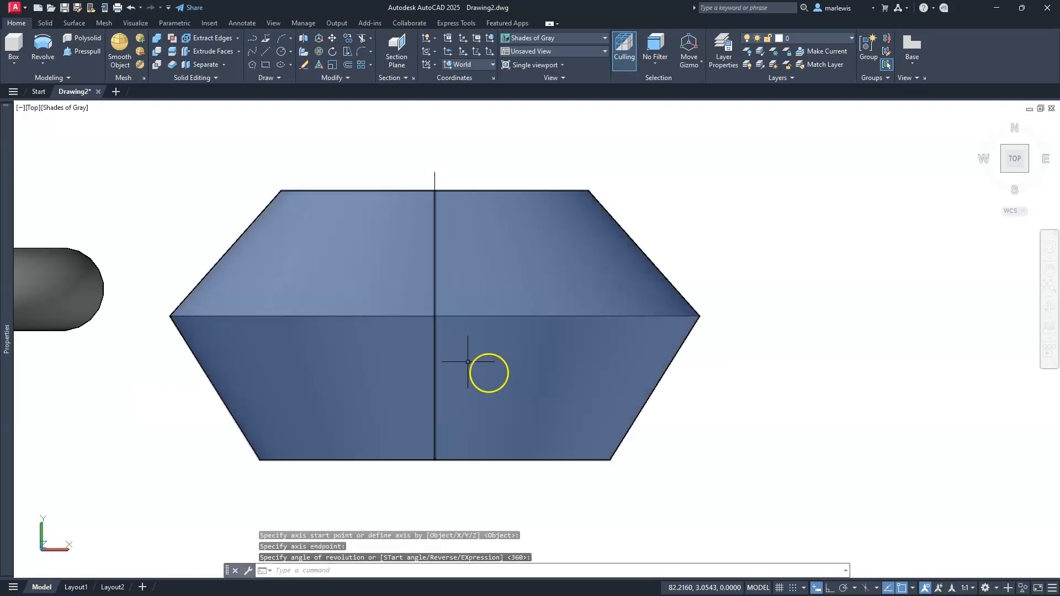
Orbit around the new revolved solid to examine its outer shape and the hollow rings on its jagged side
middle_click_drag(520, 374, 600, 379)
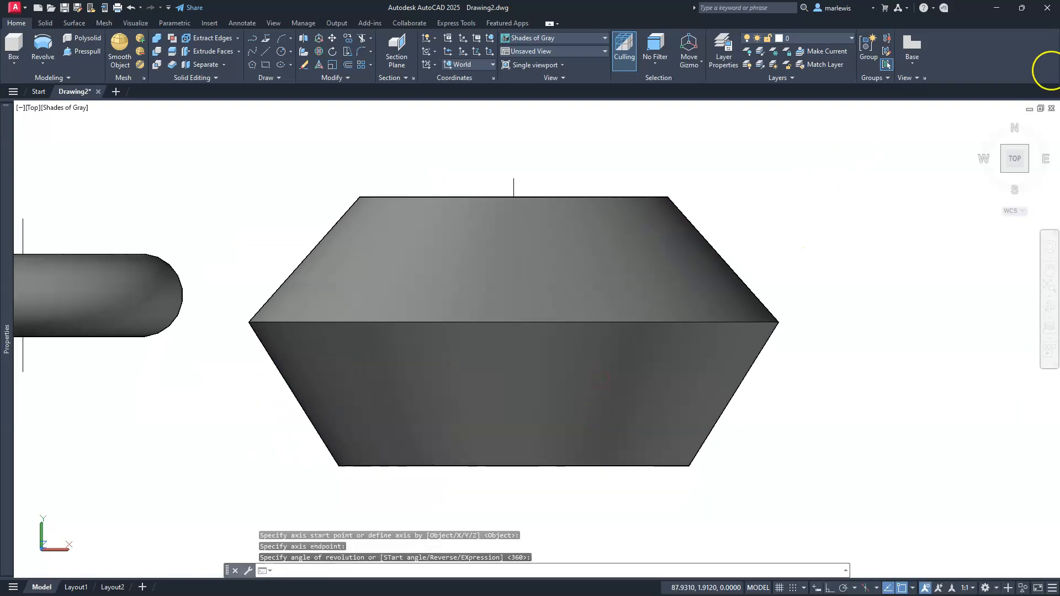
left_click(1048, 284)
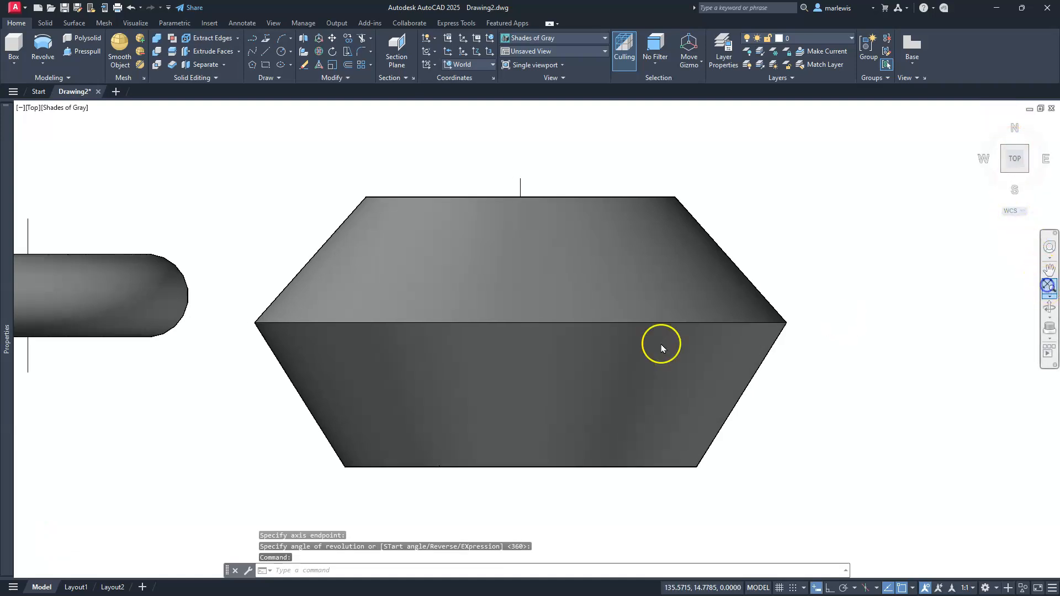
middle_click_drag(539, 282, 568, 319)
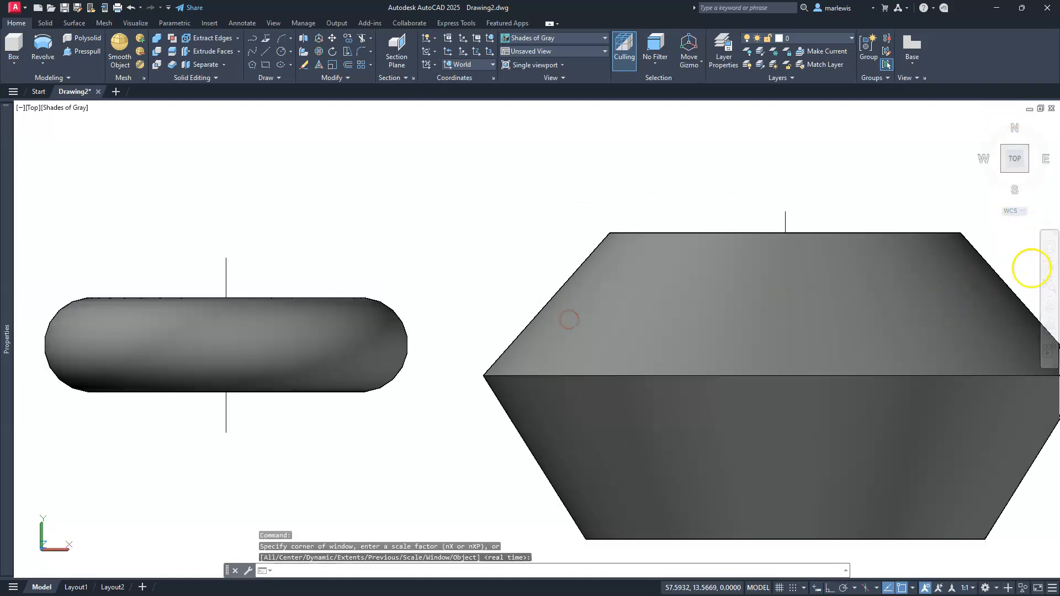
left_click(1048, 308)
left_click_drag(761, 364, 887, 235)
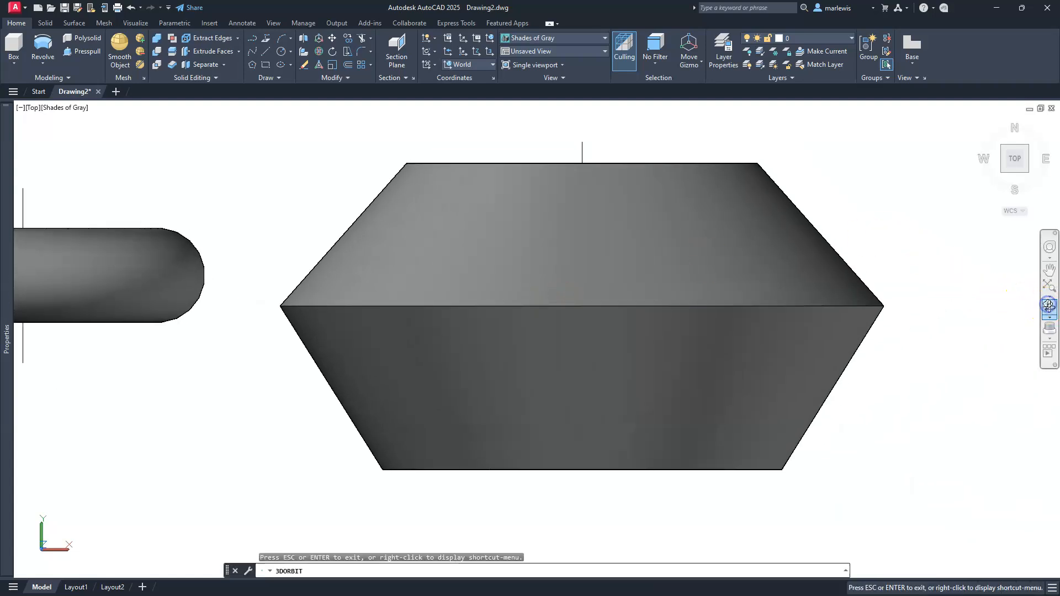
left_click_drag(534, 333, 432, 243)
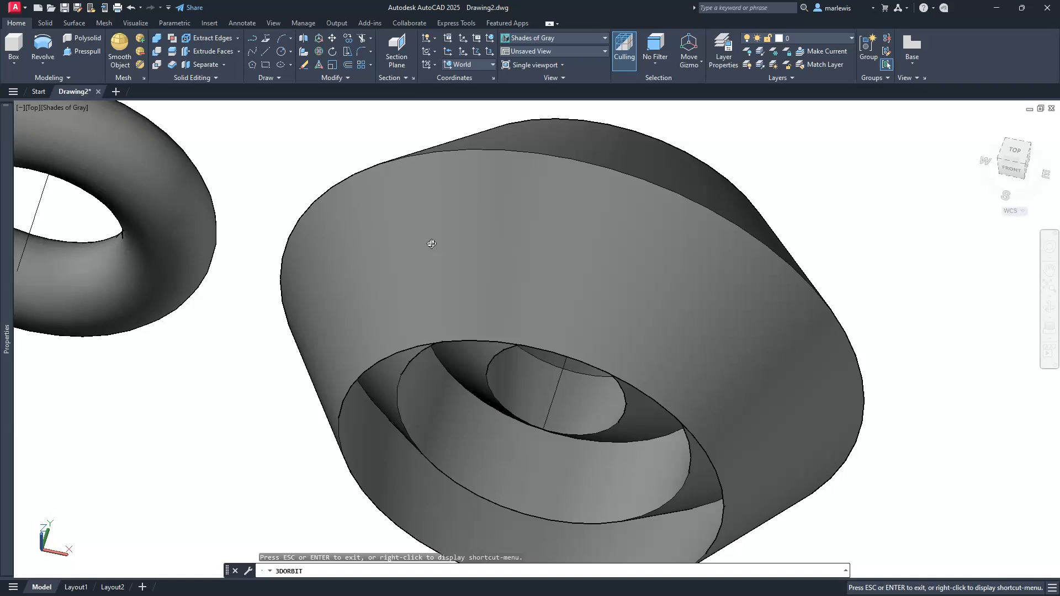
left_click_drag(473, 242, 504, 267)
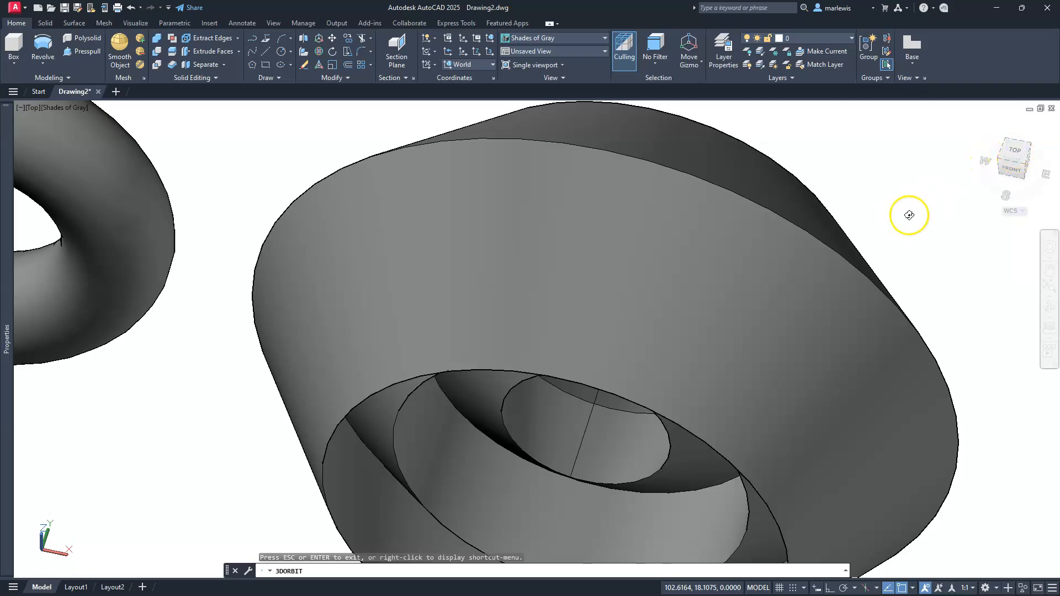
left_click_drag(1017, 172, 973, 209)
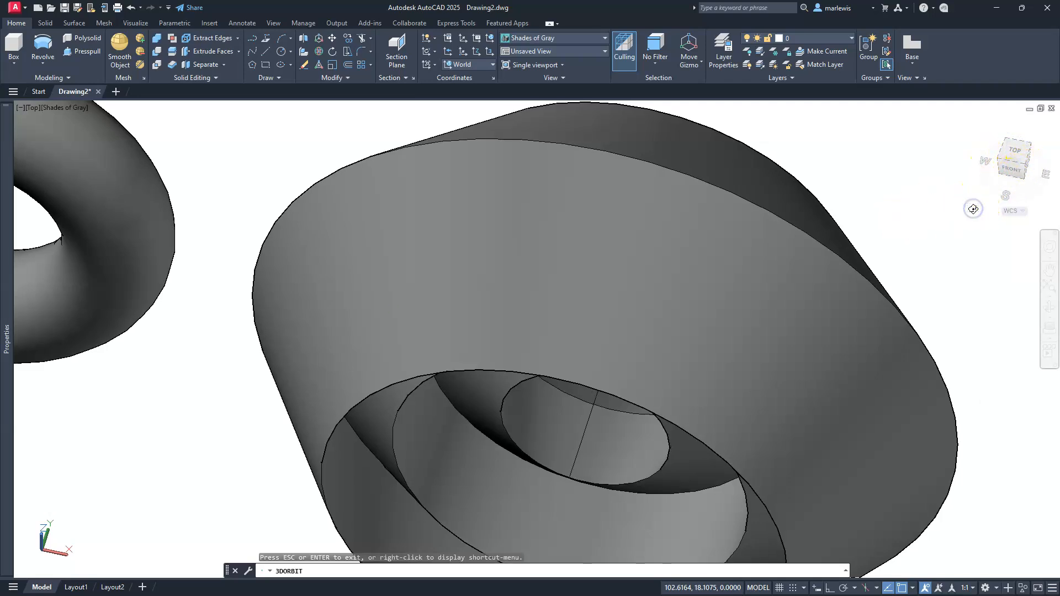
key("Escape")
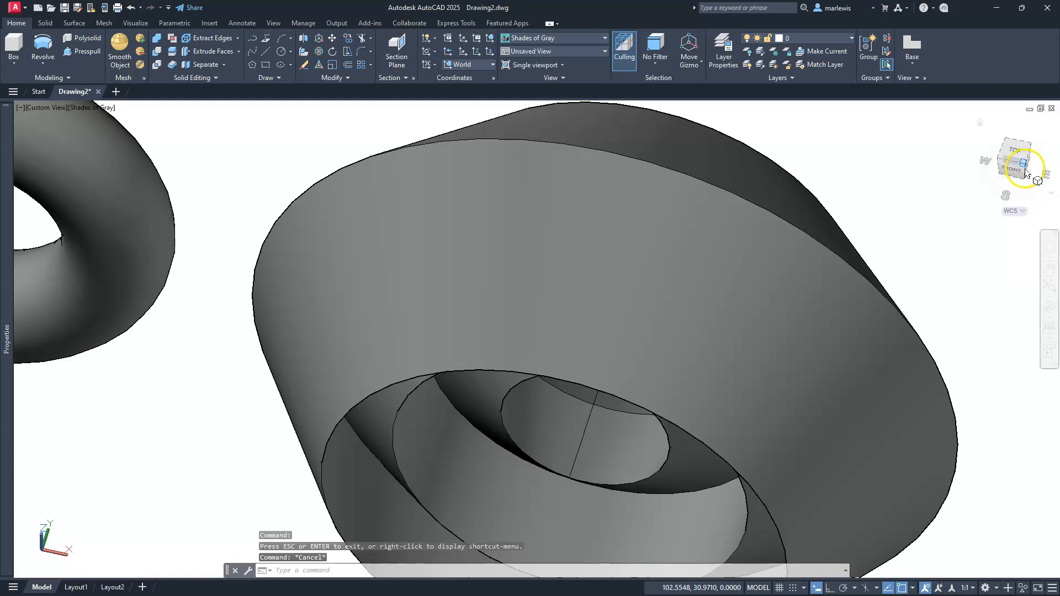
Cut the jagged revolved solid with a section plane through two points on its axis to inspect the interior profile
left_click(1024, 171)
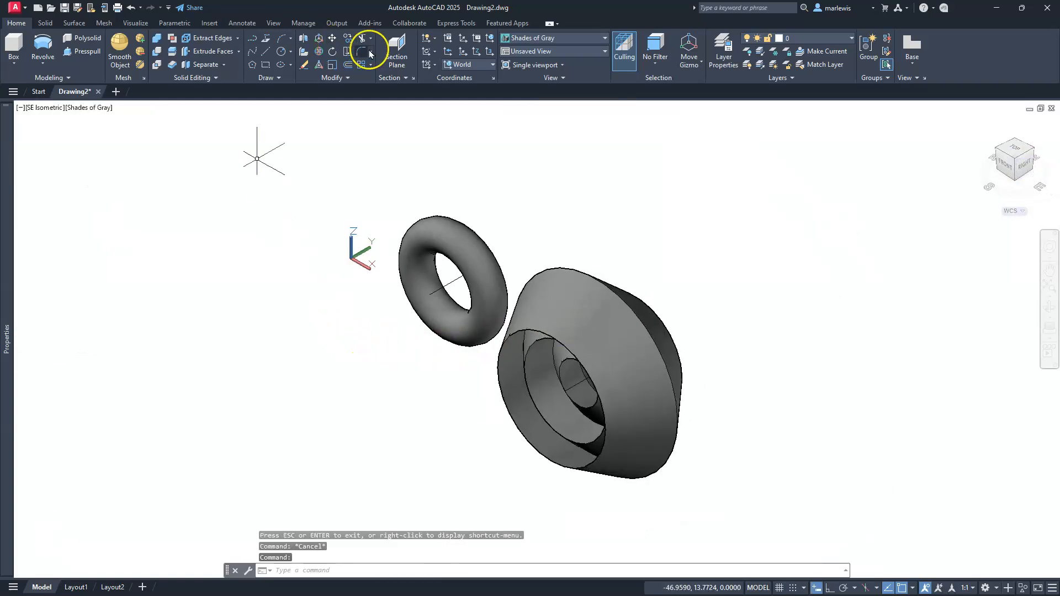
left_click(396, 49)
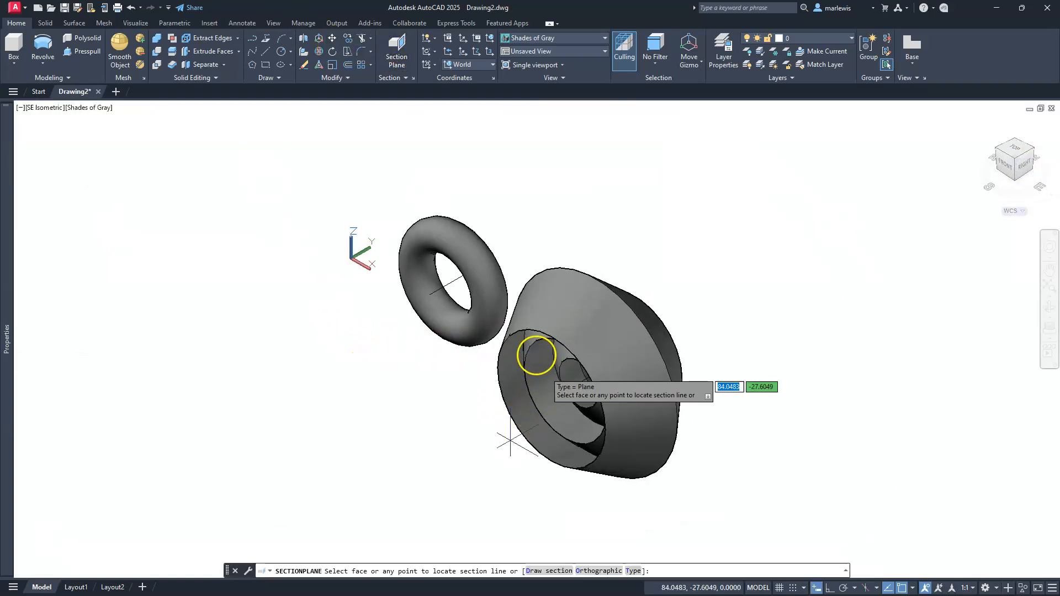
scroll(542, 356, "up", 3)
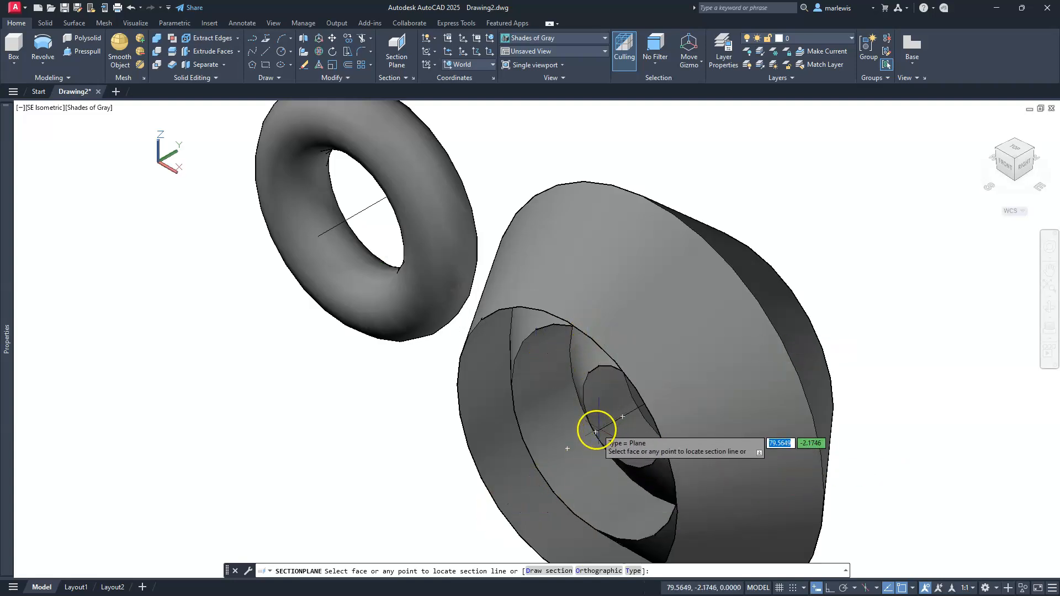
left_click(594, 432)
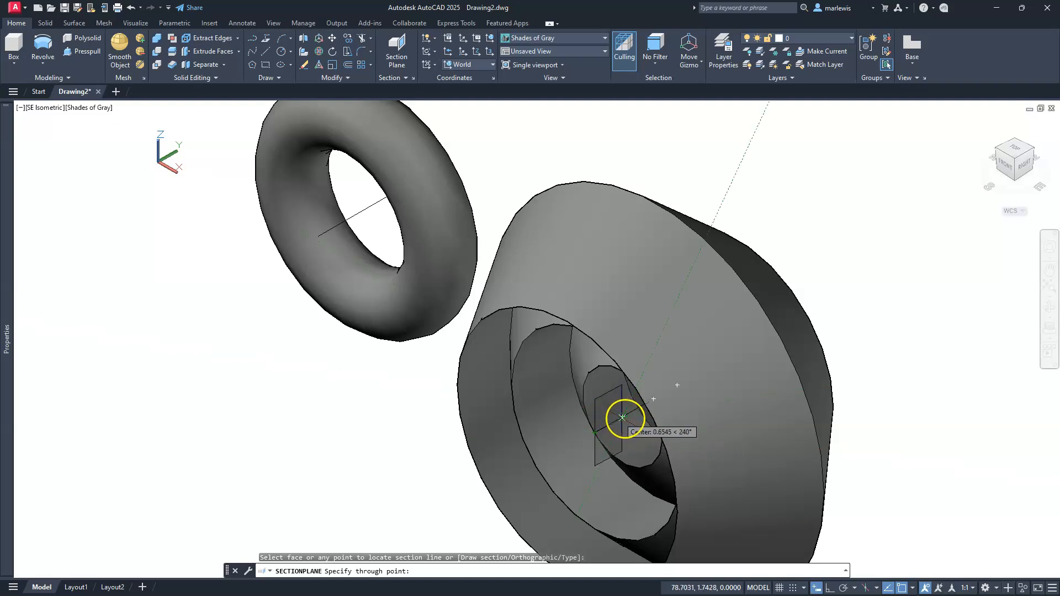
left_click(625, 419)
scroll(605, 349, "up", 3)
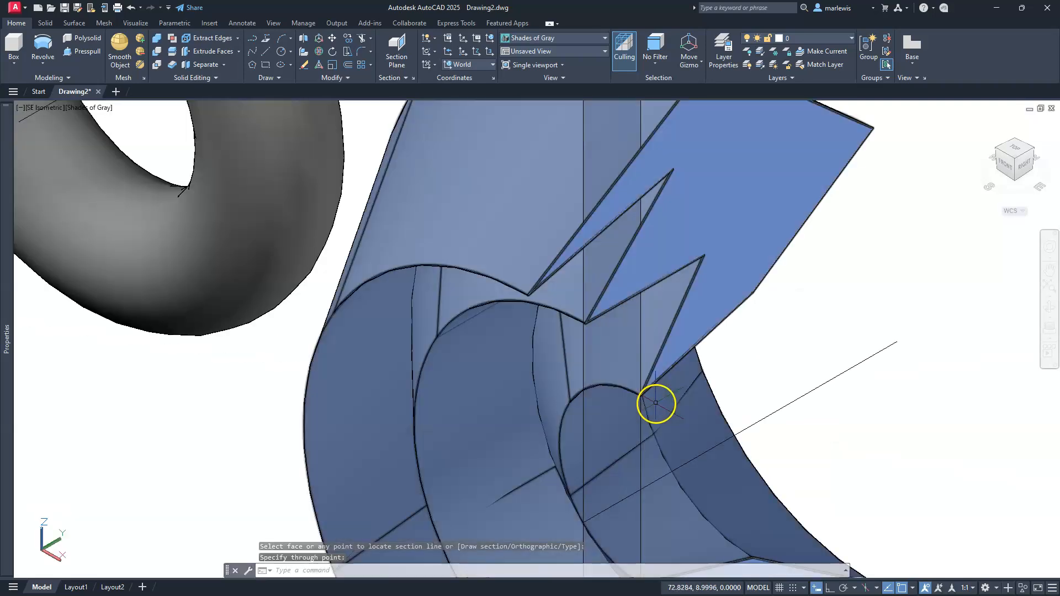
scroll(655, 404, "down", 4)
middle_click_drag(628, 350, 605, 308, "shift")
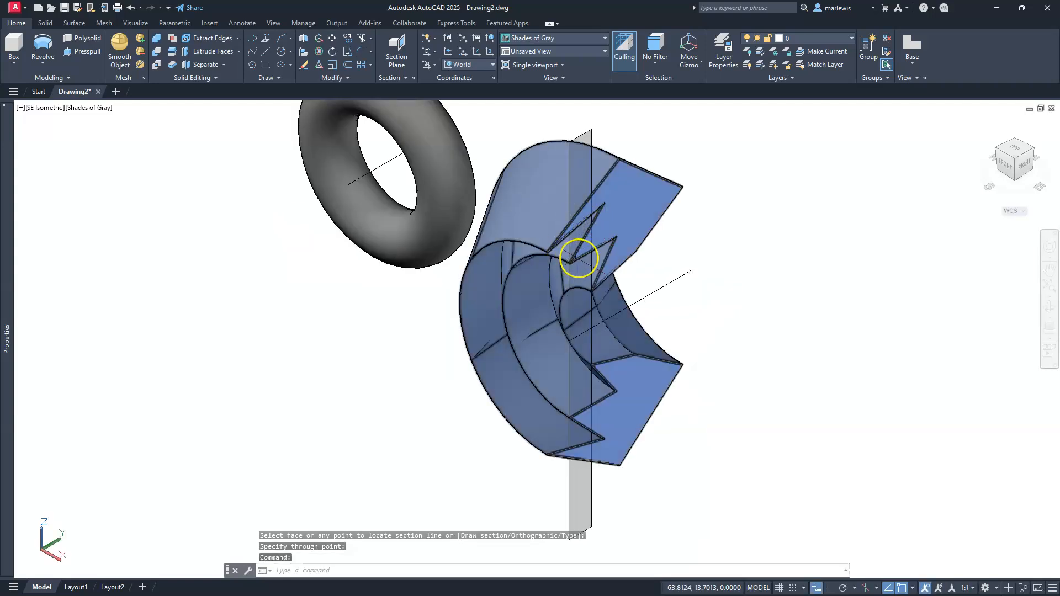
Delete the section plane cutting through the jagged revolved solid
key("Escape")
key("Escape")
key("Escape")
middle_click_drag(683, 316, 556, 318)
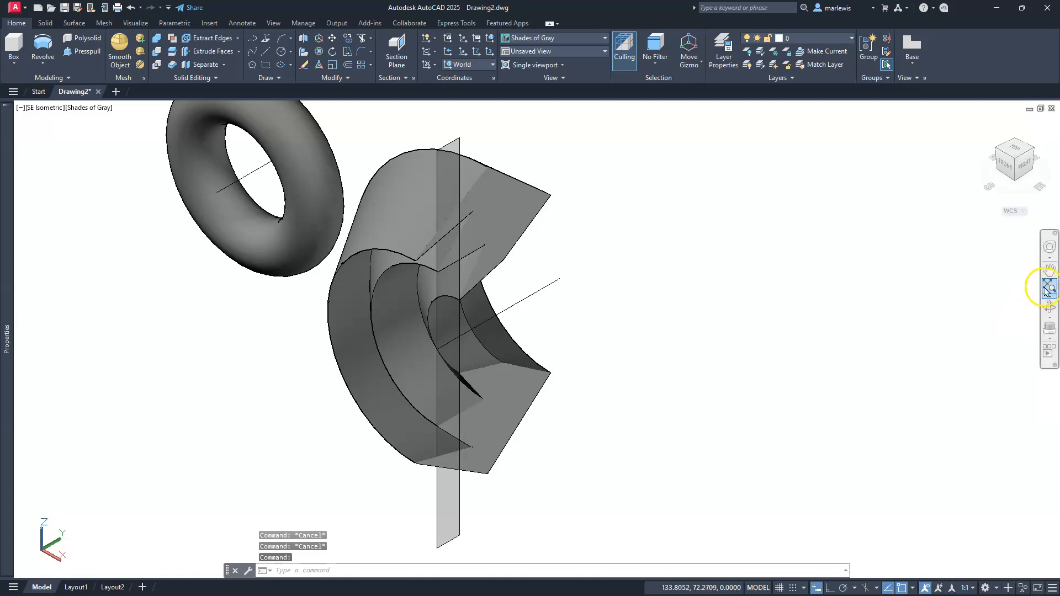
left_click(440, 518)
key("Delete")
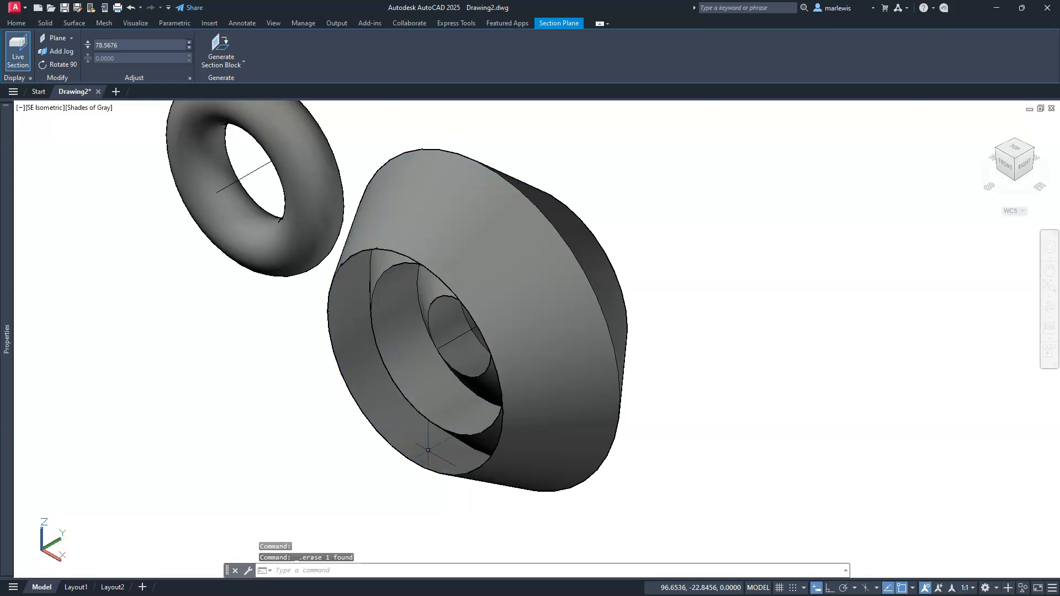
In the Top view with Ortho on, draw a vertical line about 30 units long in the empty area above the two solids
left_click(1014, 150)
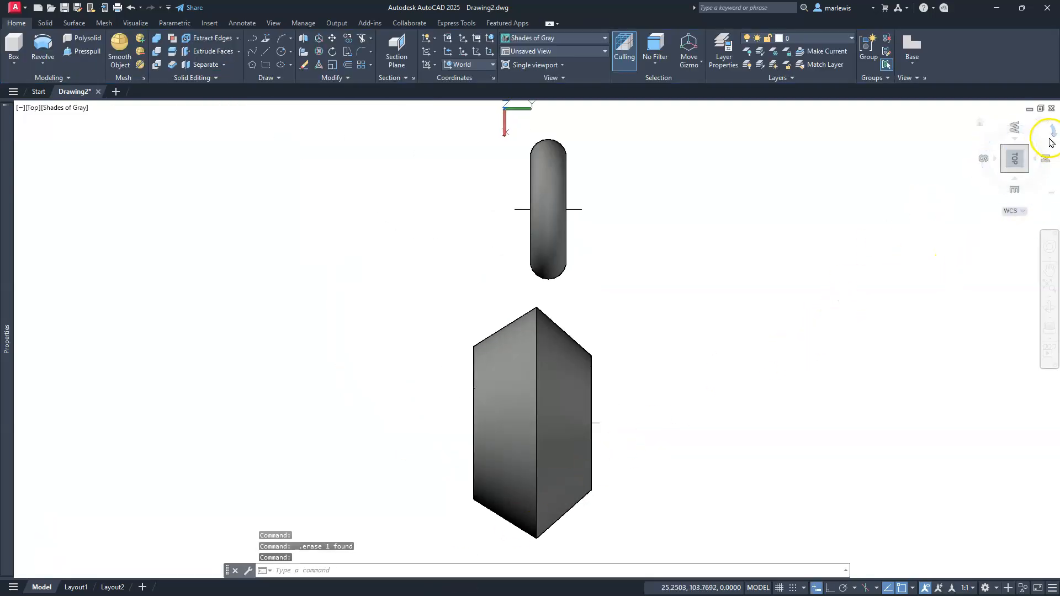
left_click(1044, 127)
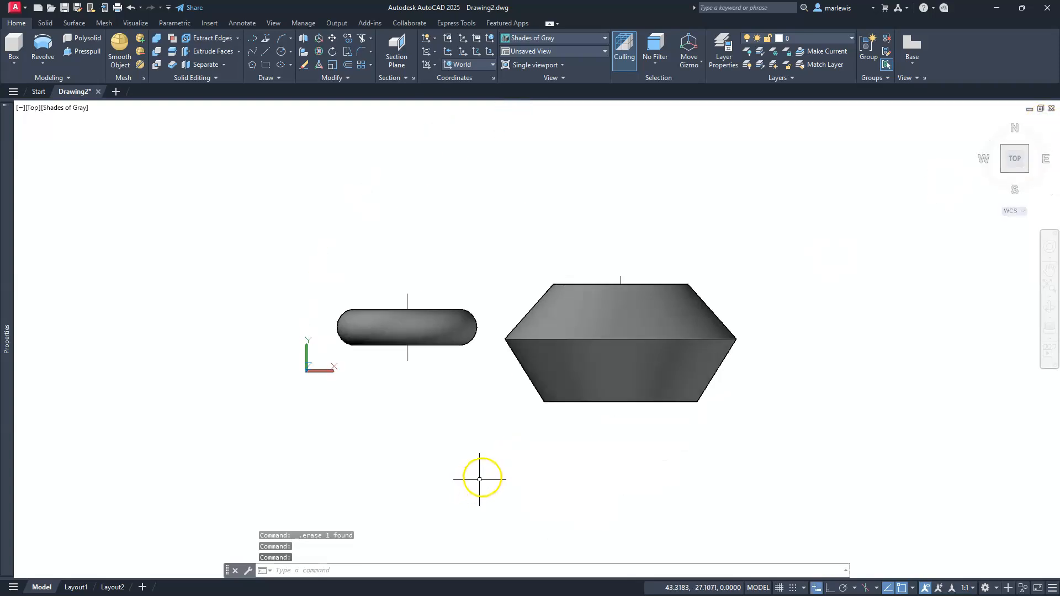
middle_click_drag(509, 407, 533, 549)
middle_click_drag(513, 352, 513, 352)
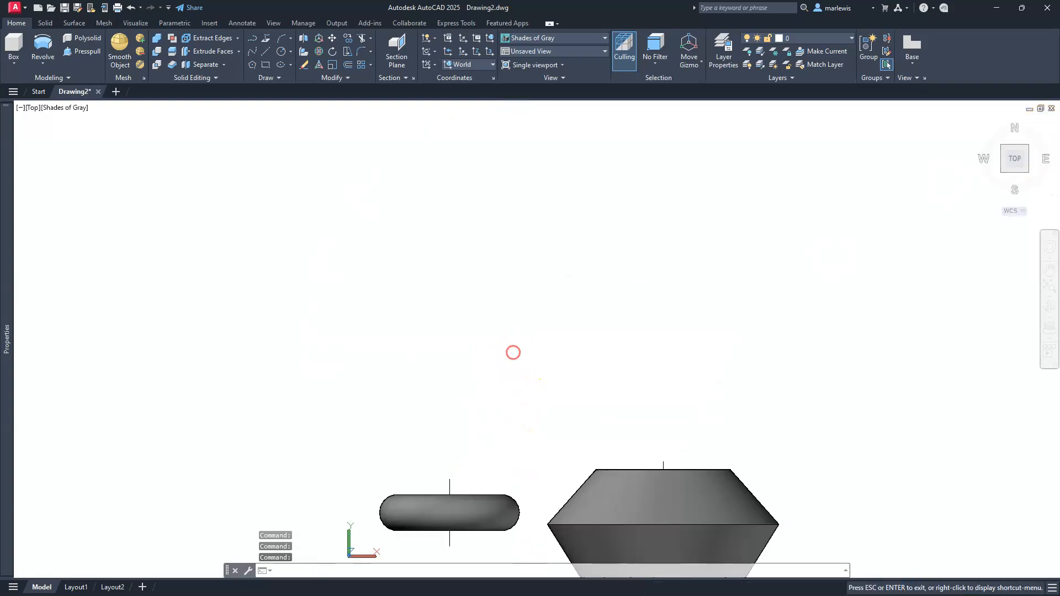
scroll(508, 360, "up", 1)
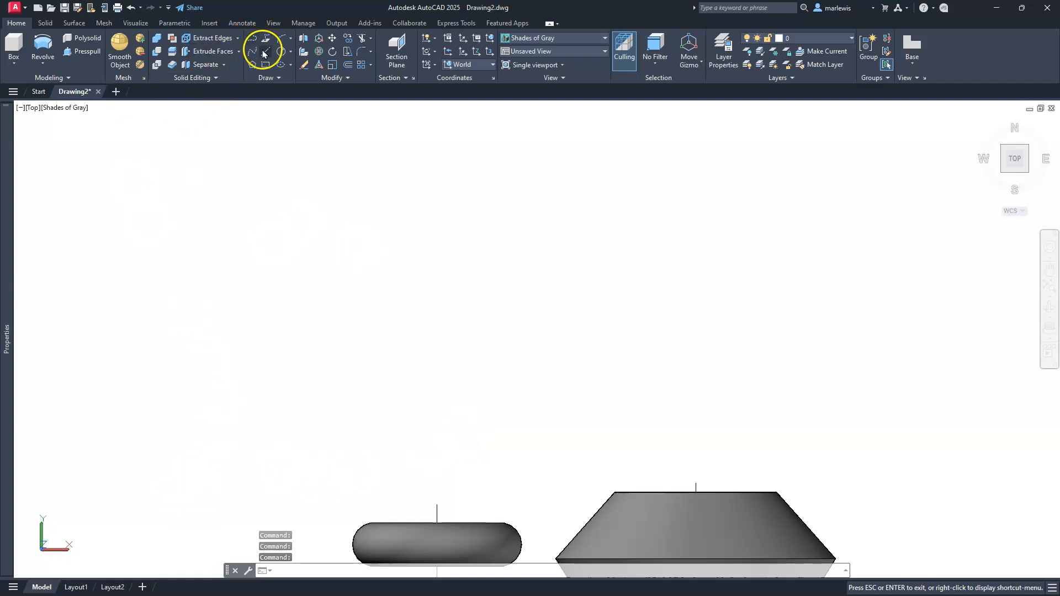
left_click(266, 54)
left_click(501, 377)
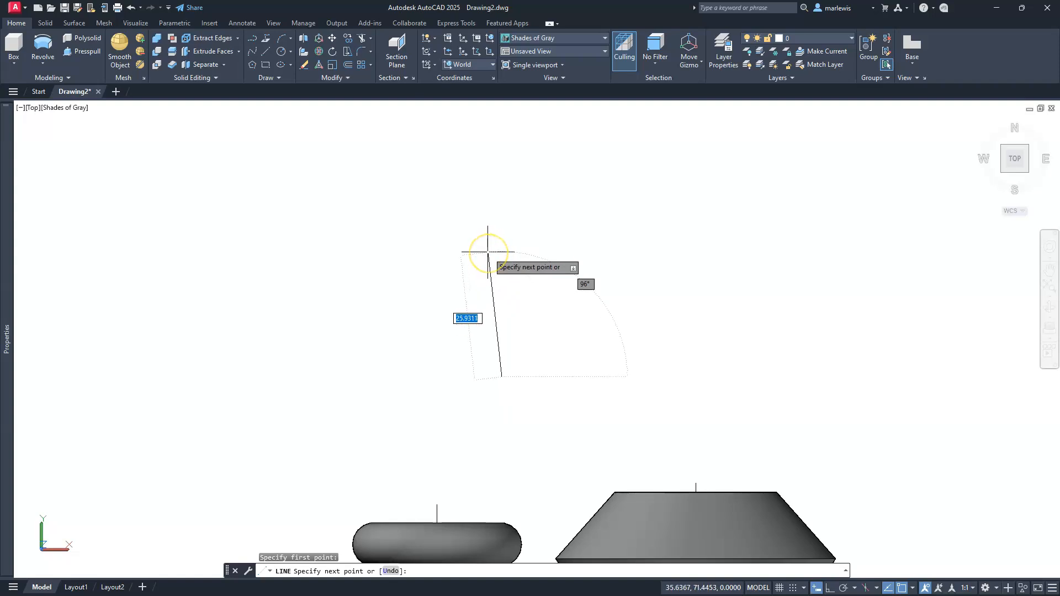
key("F8")
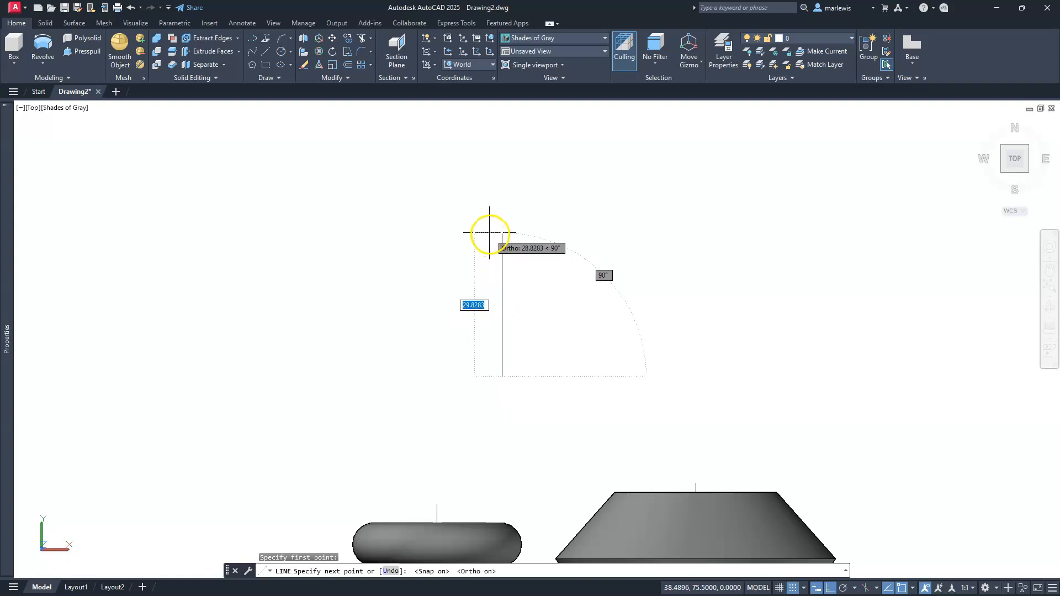
left_click(491, 232)
key("F9")
key("Escape")
key("Escape")
key("Escape")
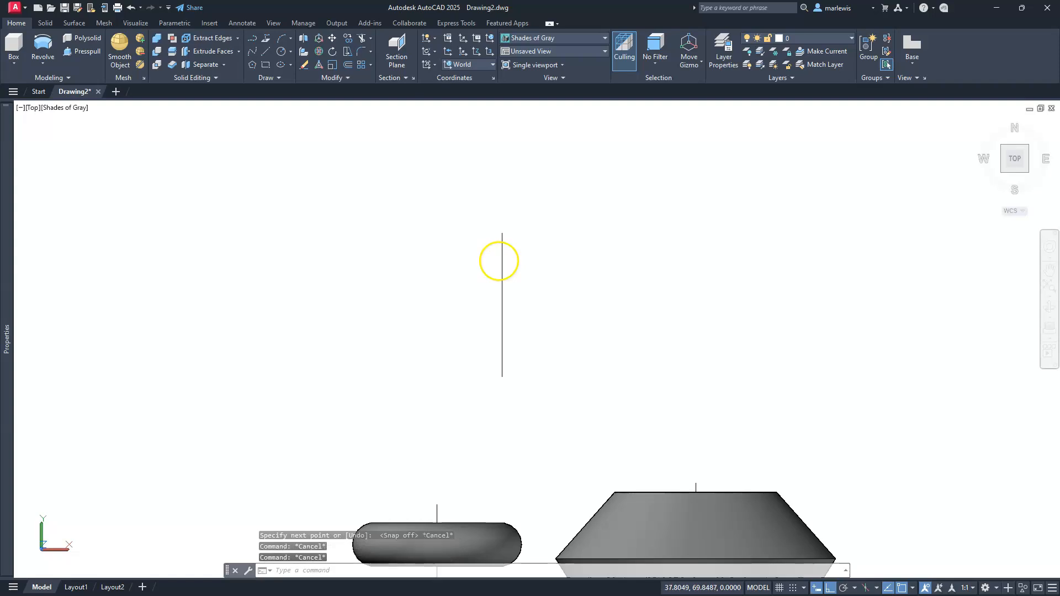
Draw a rectangular outline about 37 by 28 units from four separate lines to the right of the new vertical line
scroll(509, 280, "up", 2)
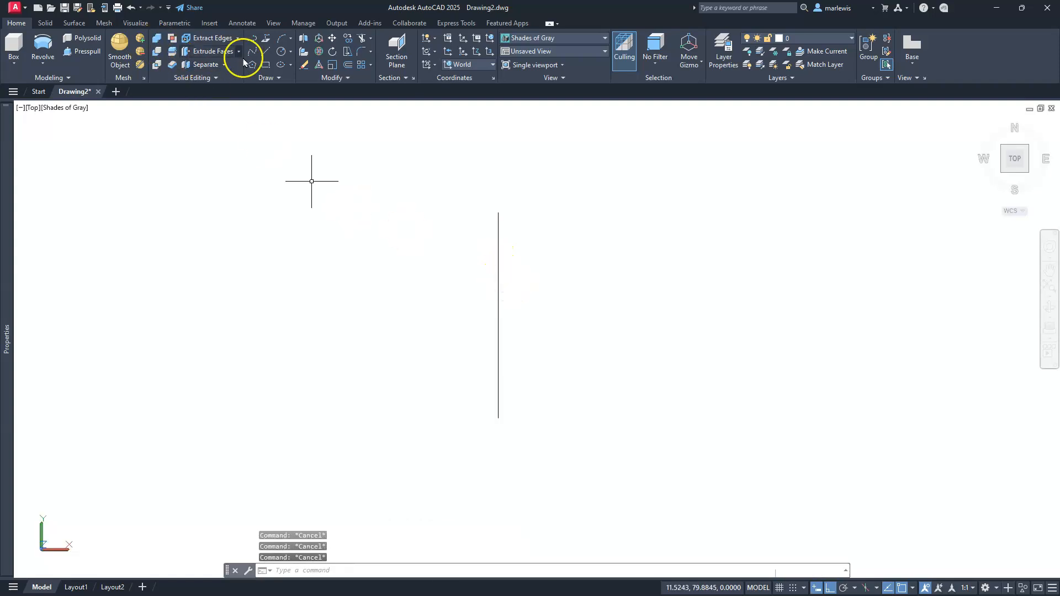
left_click(266, 52)
left_click(592, 370)
left_click(833, 331)
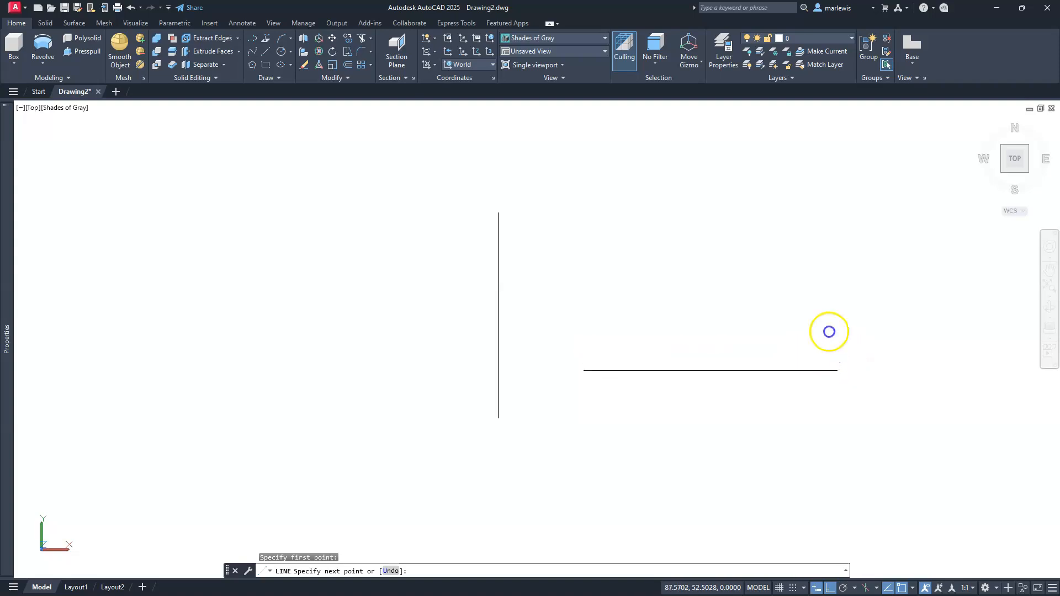
left_click(812, 175)
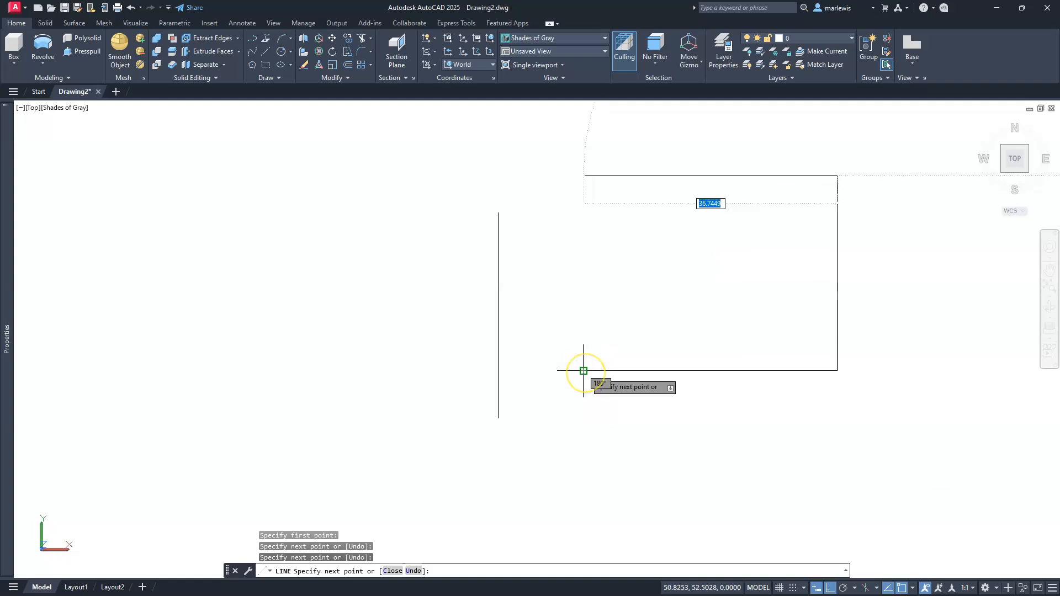
left_click(580, 309)
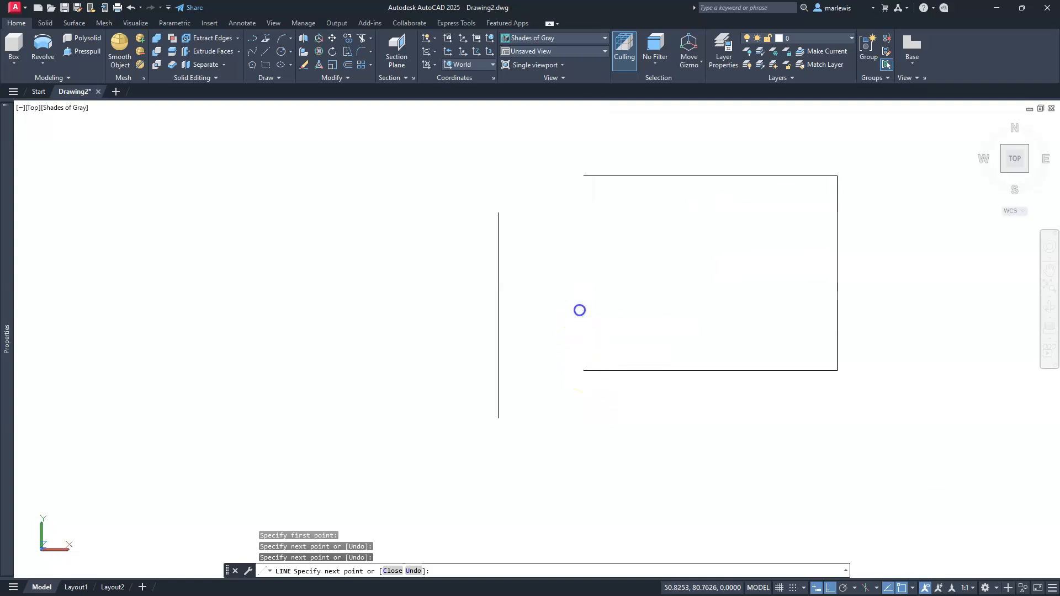
left_click(584, 370)
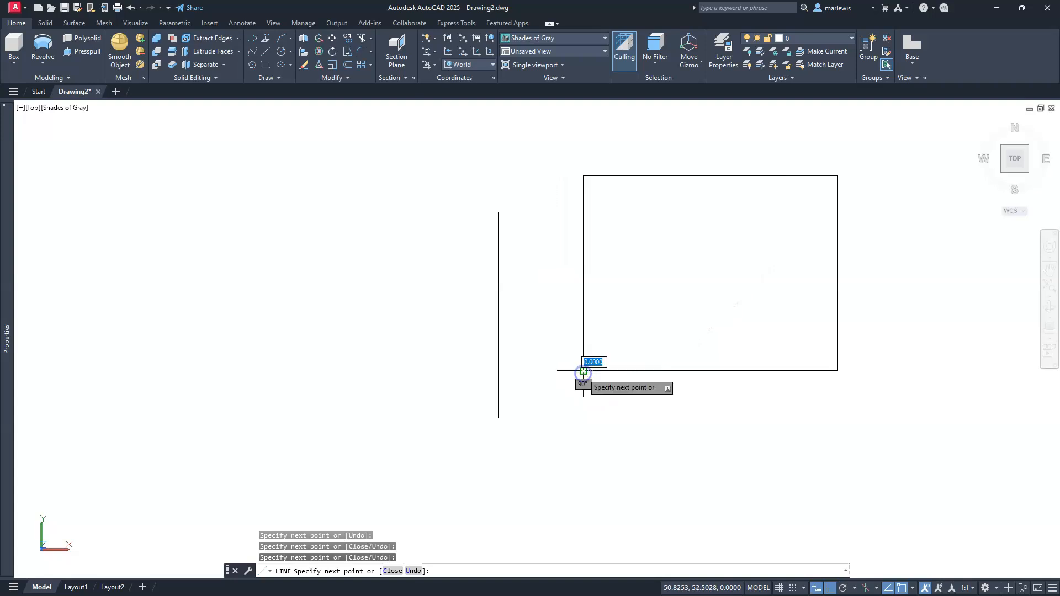
key("Escape")
key("Escape")
key("Escape")
scroll(618, 306, "down", 1)
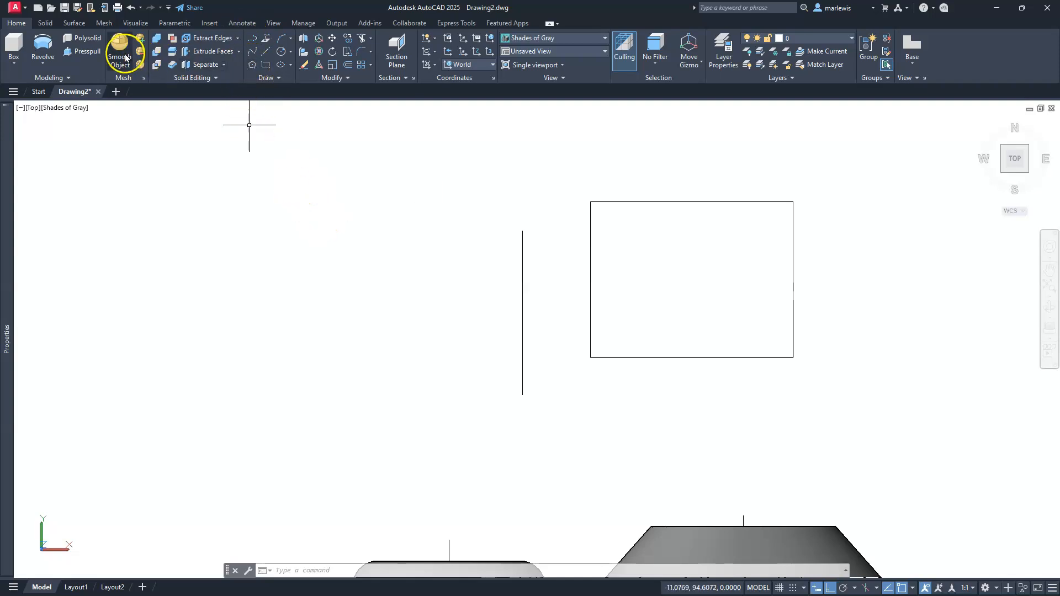
Revolve the four unjoined rectangle lines 360° about the vertical line, from its lower to its upper endpoint
left_click(43, 47)
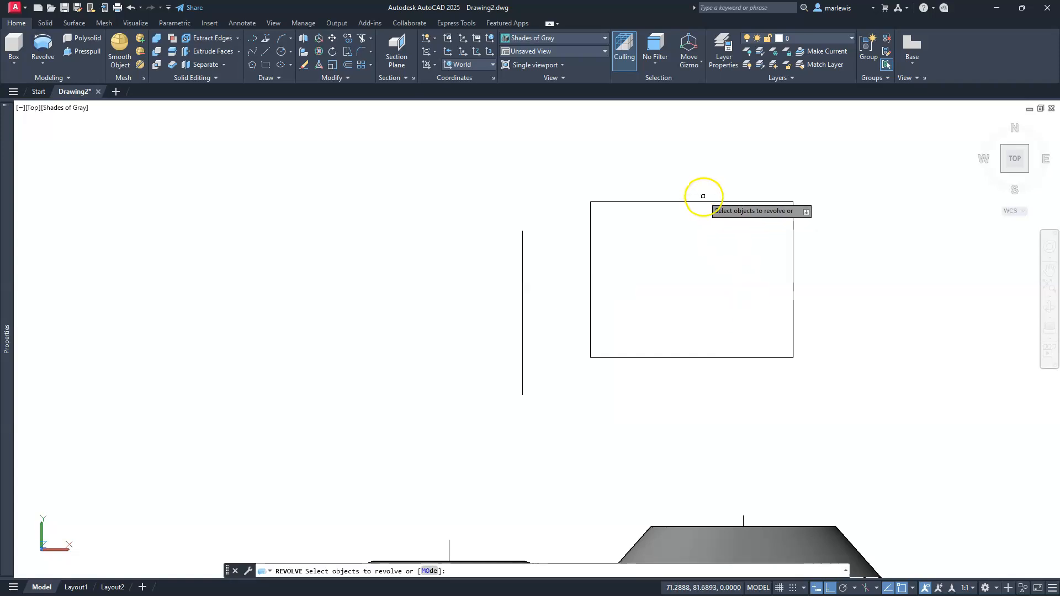
left_click(573, 182)
left_click(883, 383)
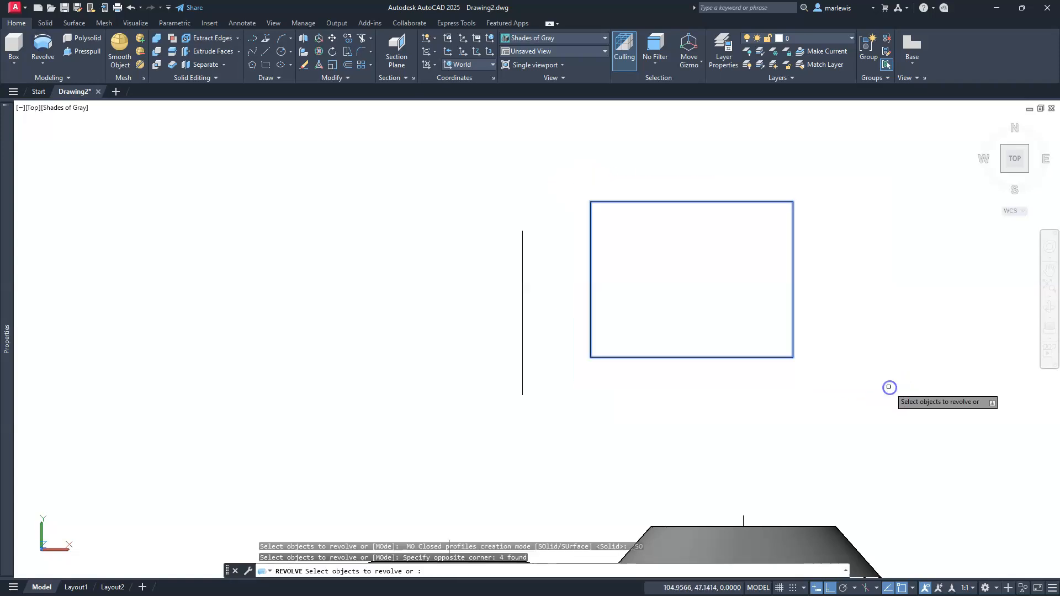
key("Return")
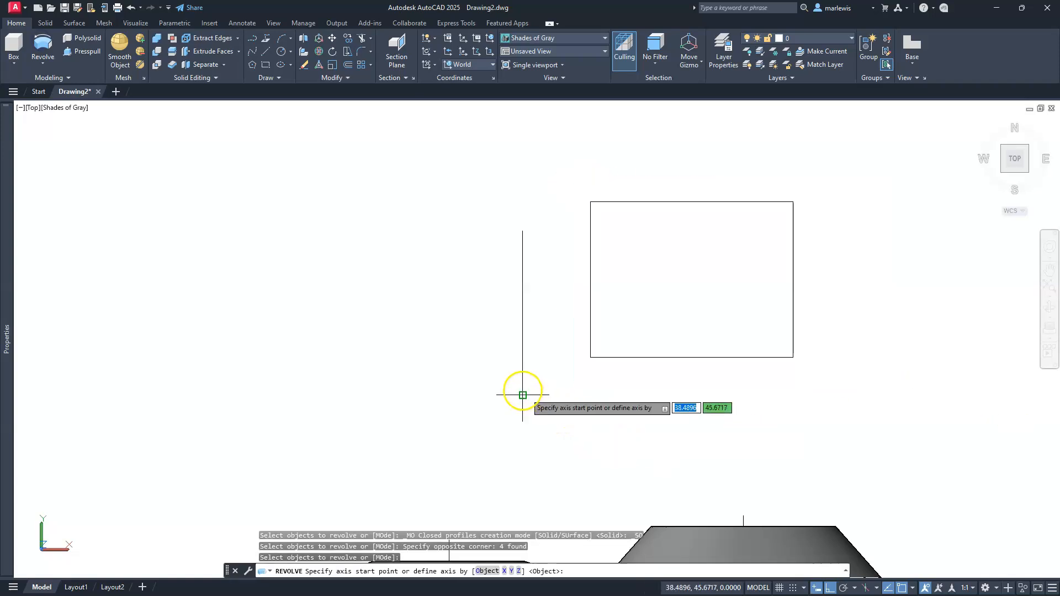
left_click(522, 395)
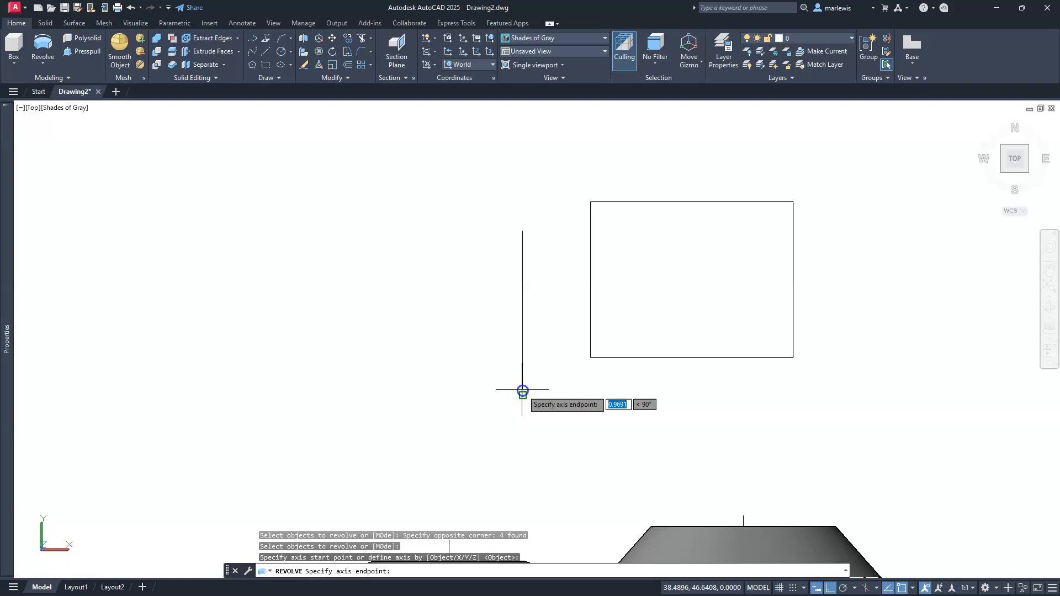
left_click(522, 230)
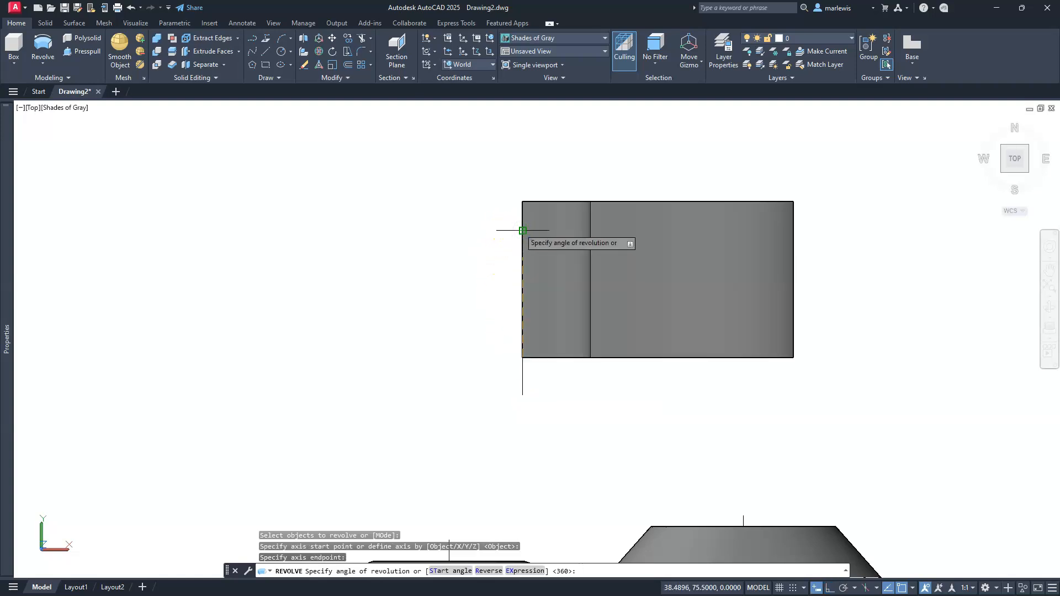
key("Return")
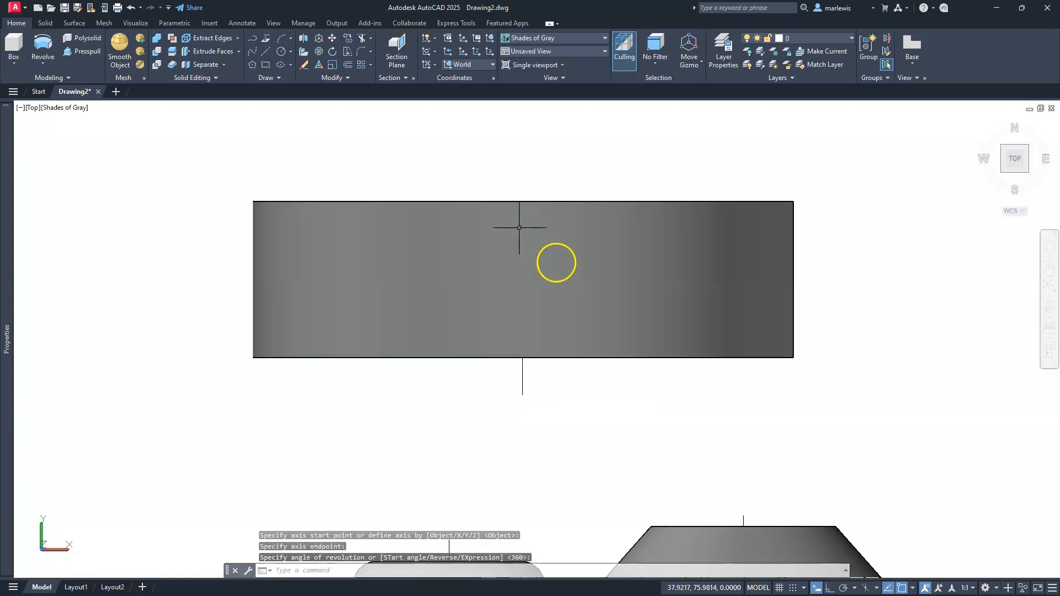
Cut the new revolved disc with a section plane through two points along its central axis
left_click(1003, 172)
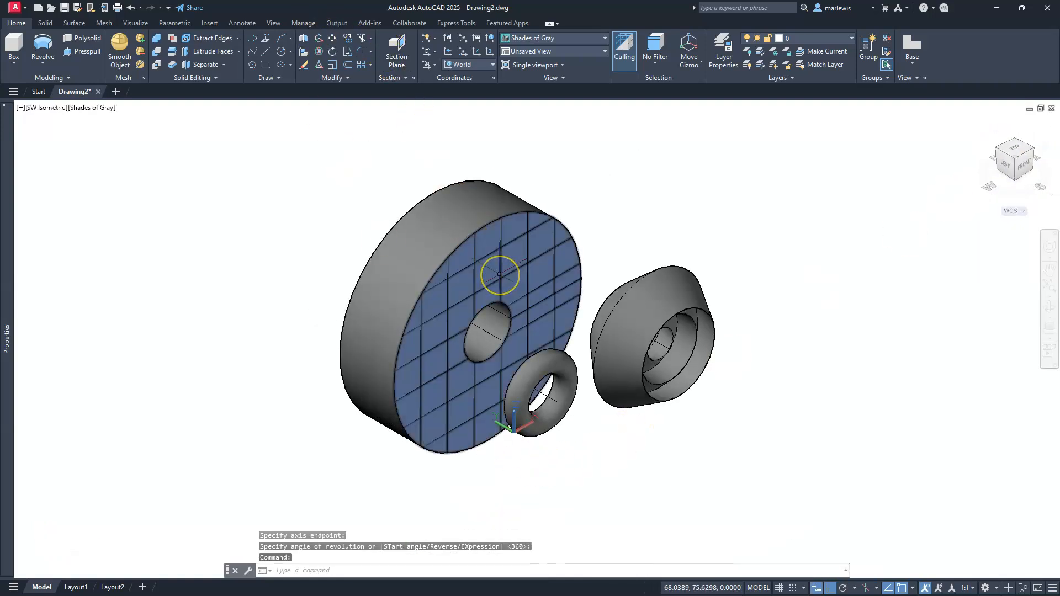
left_click(392, 42)
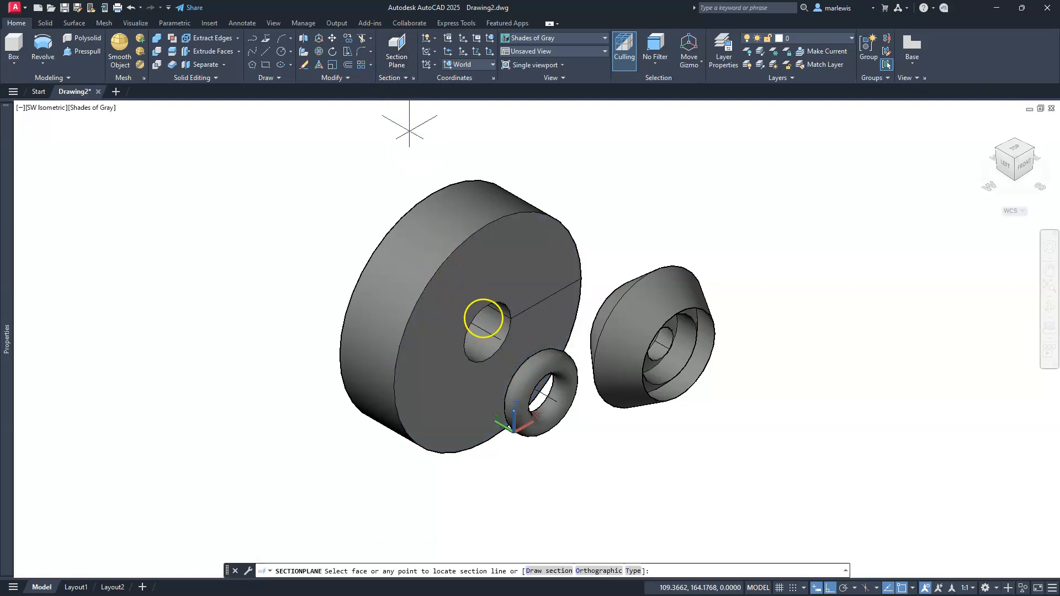
left_click(488, 330)
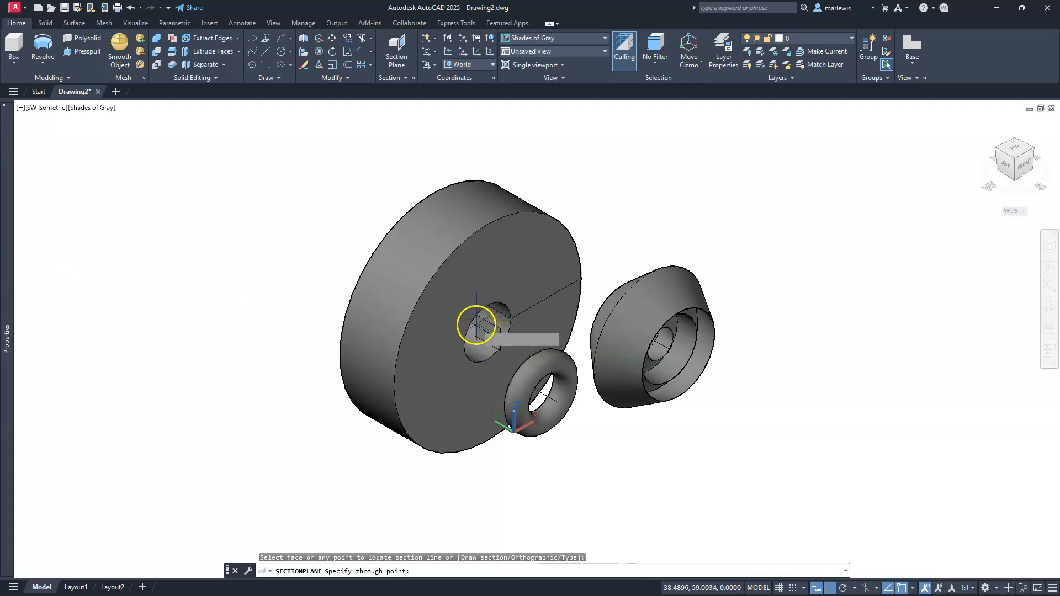
left_click(484, 327)
middle_click_drag(482, 391, 571, 386)
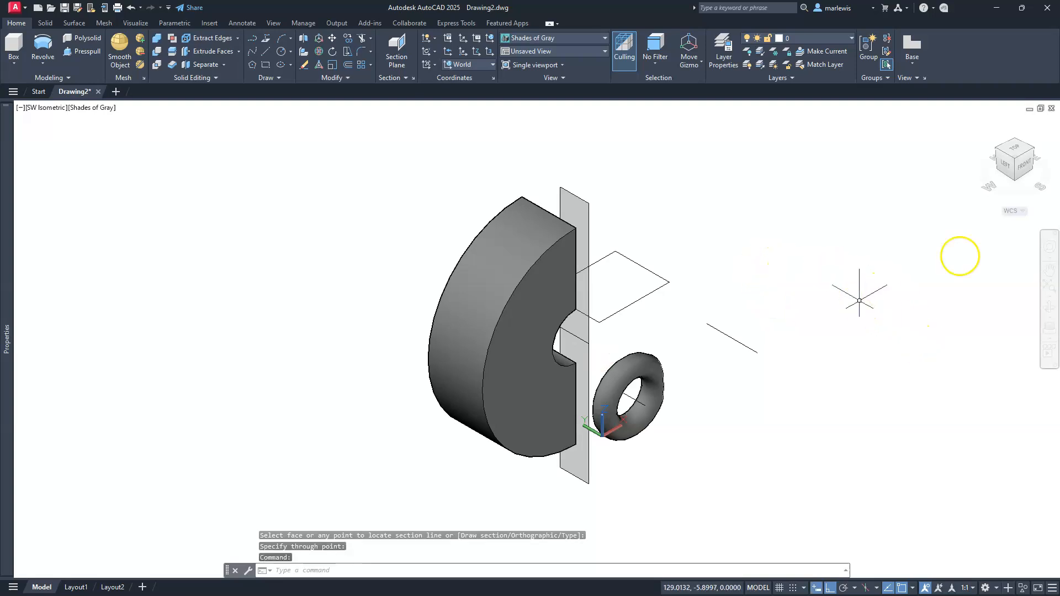
Orbit around the sectioned disc to examine whether its interior is solid or made of surfaces
left_click(1048, 305)
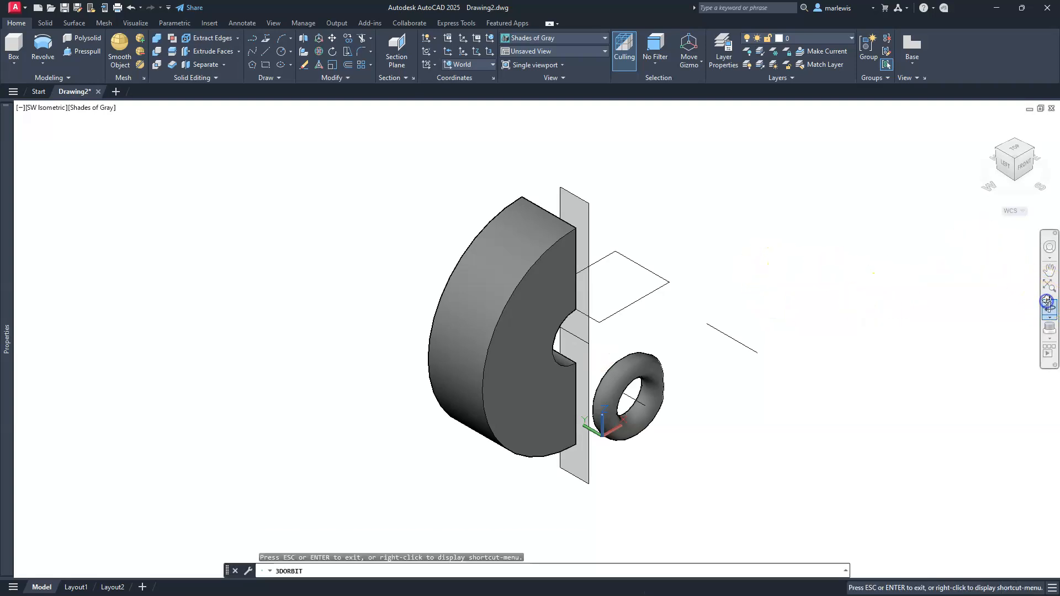
left_click_drag(670, 341, 678, 438)
scroll(670, 426, "up", 4)
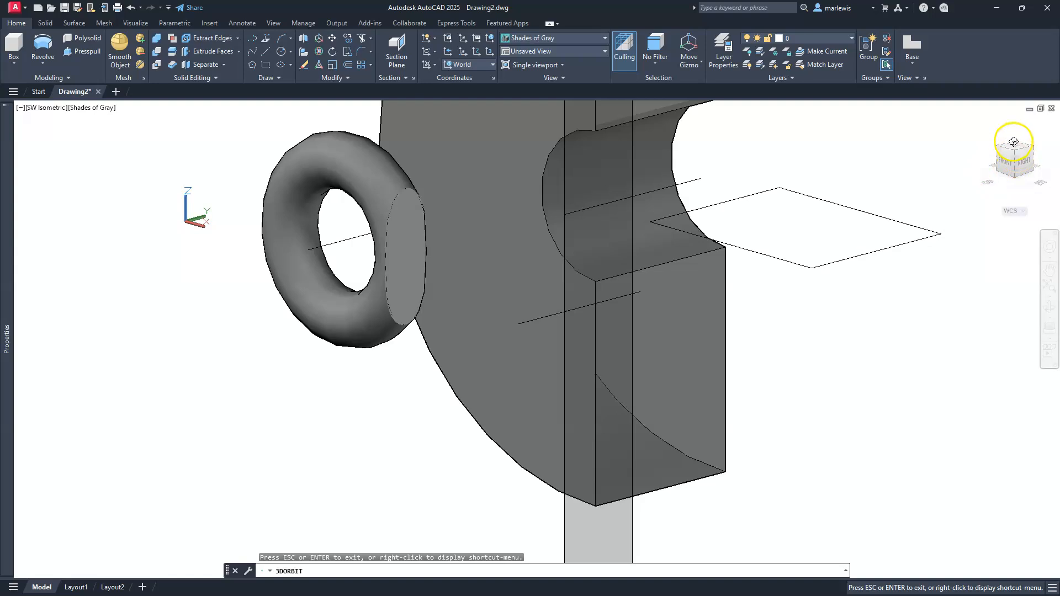
left_click_drag(909, 325, 906, 332)
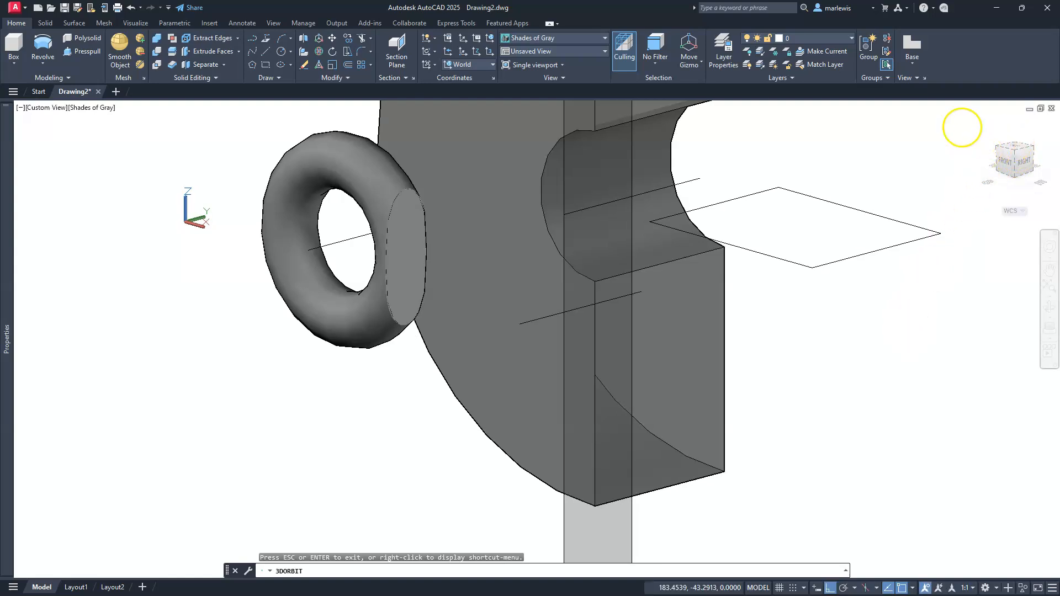
key("Escape")
key("Escape")
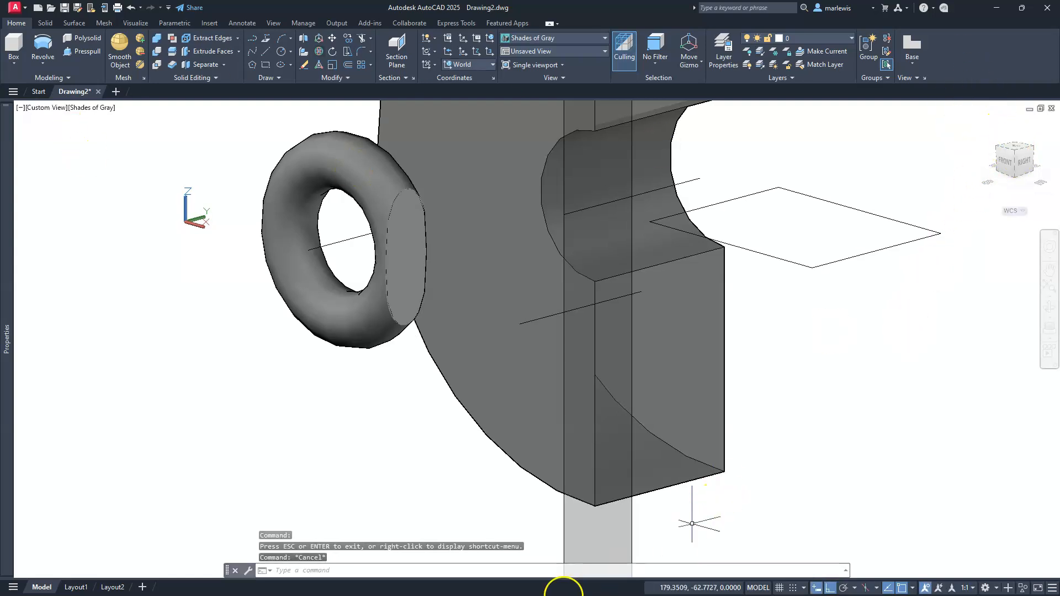
Delete the section plane from the large disc and return to the Top view with north up
left_click(564, 533)
key("Delete")
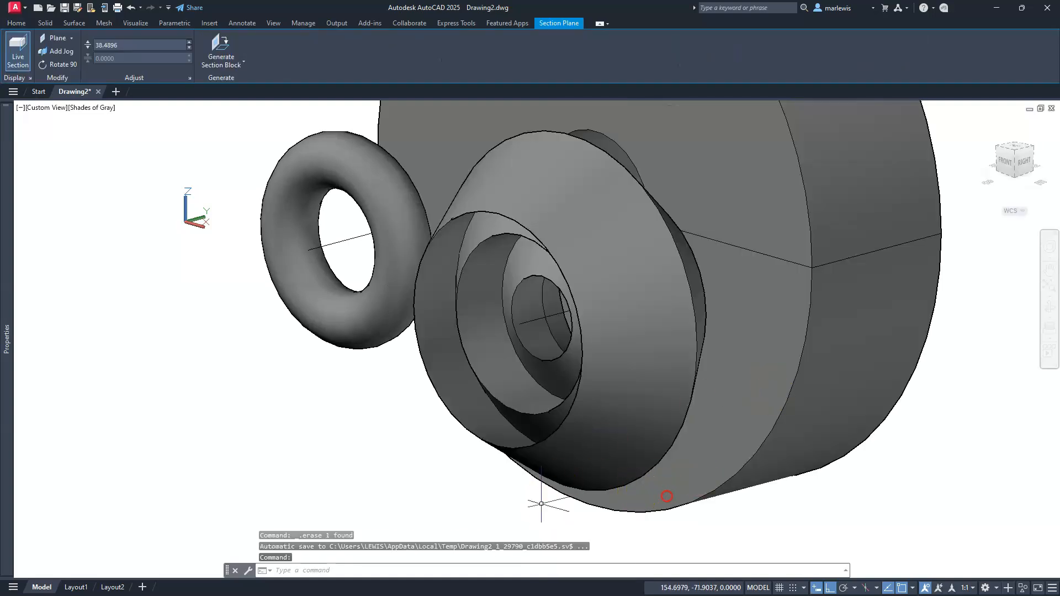
mouse_move(941, 167)
middle_mouse_down()
mouse_move(1000, 151)
mouse_move(970, 171)
middle_mouse_up()
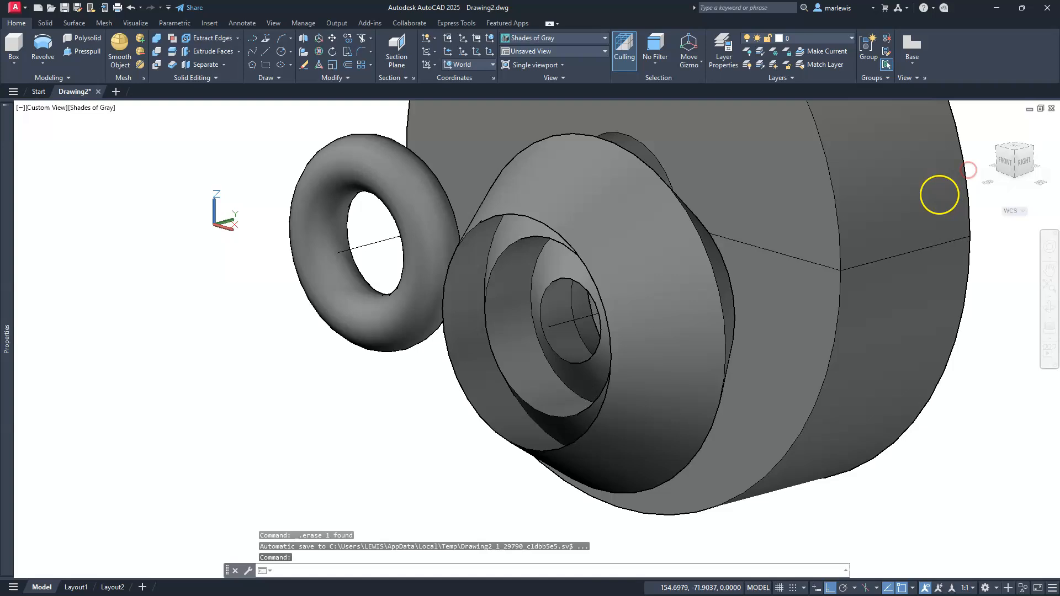
left_click(1018, 149)
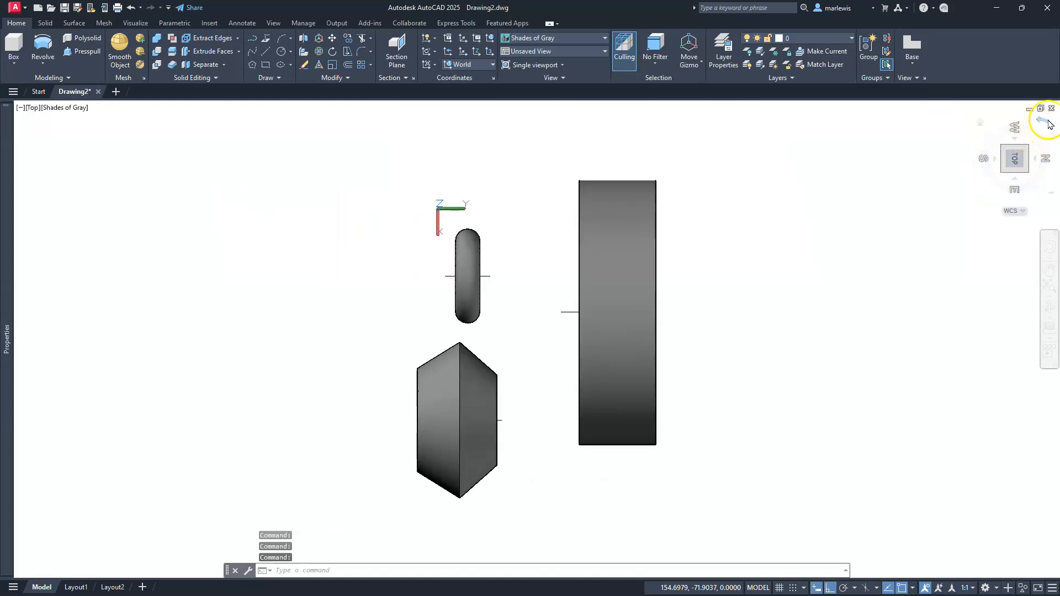
left_click(1048, 124)
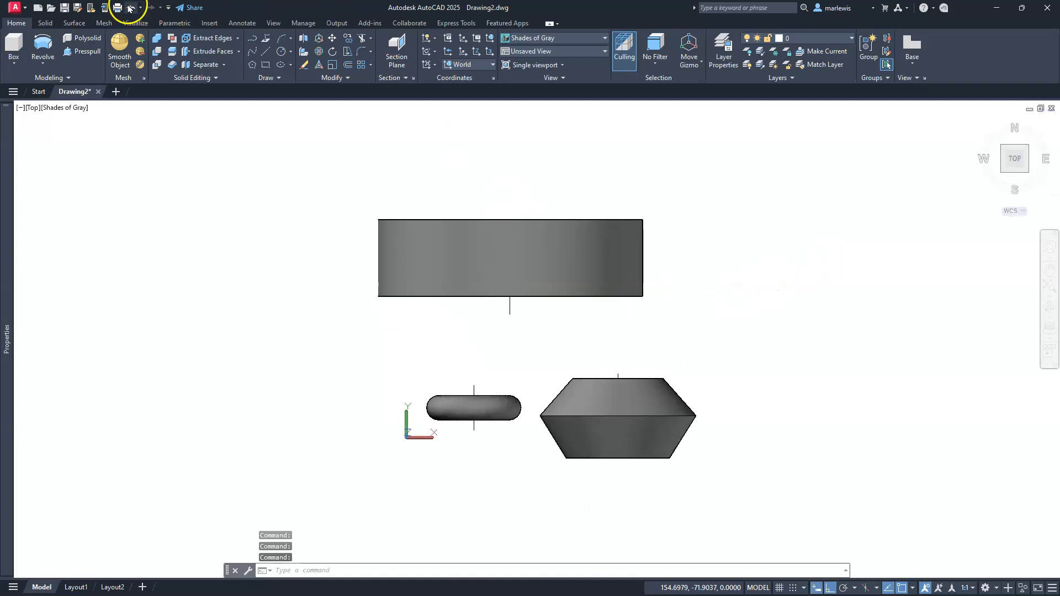
Undo the section plane and the last revolve to restore the four separate rectangle lines and their axis line in Top view
left_click(131, 7)
left_click(131, 7)
left_click(131, 7)
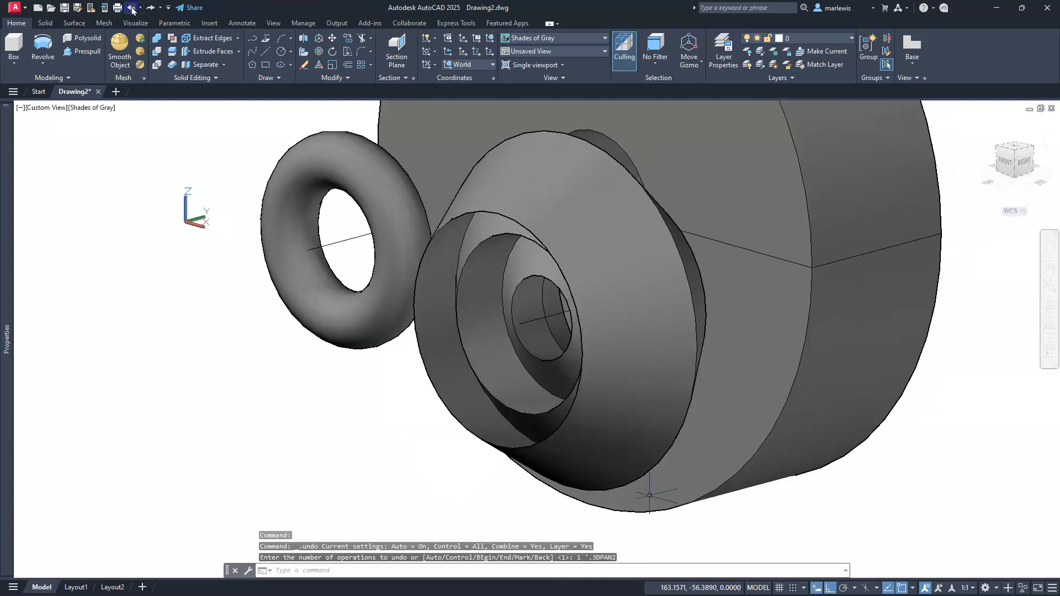
left_click(131, 7)
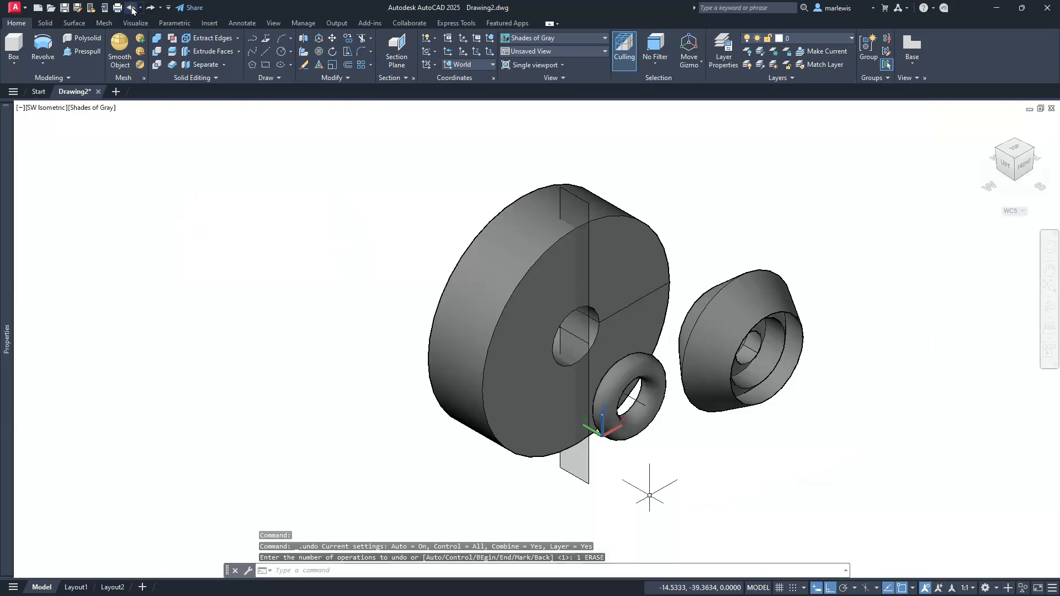
left_click(132, 8)
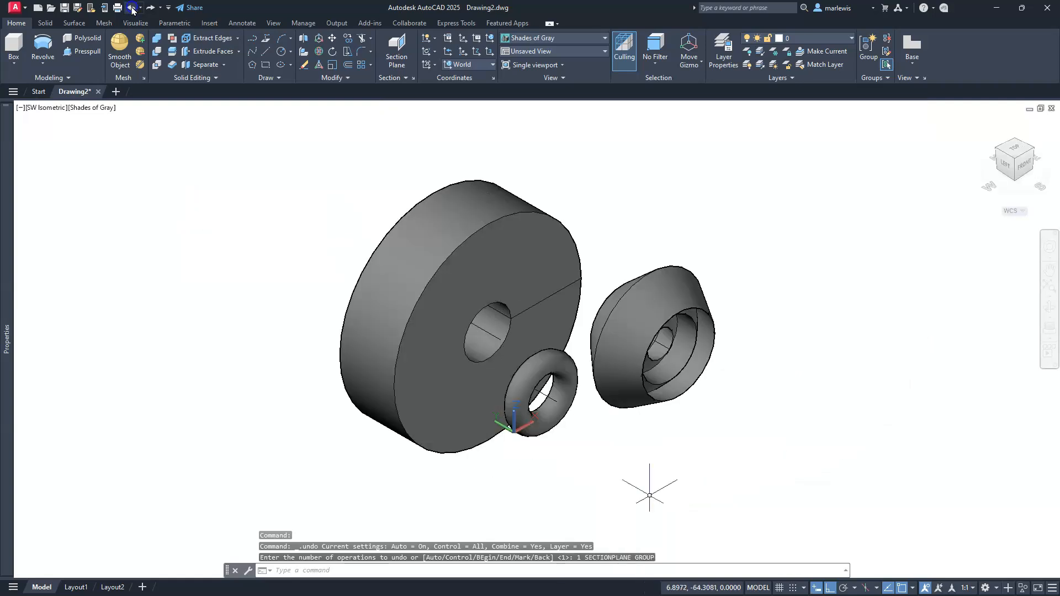
left_click(132, 8)
left_click(132, 8)
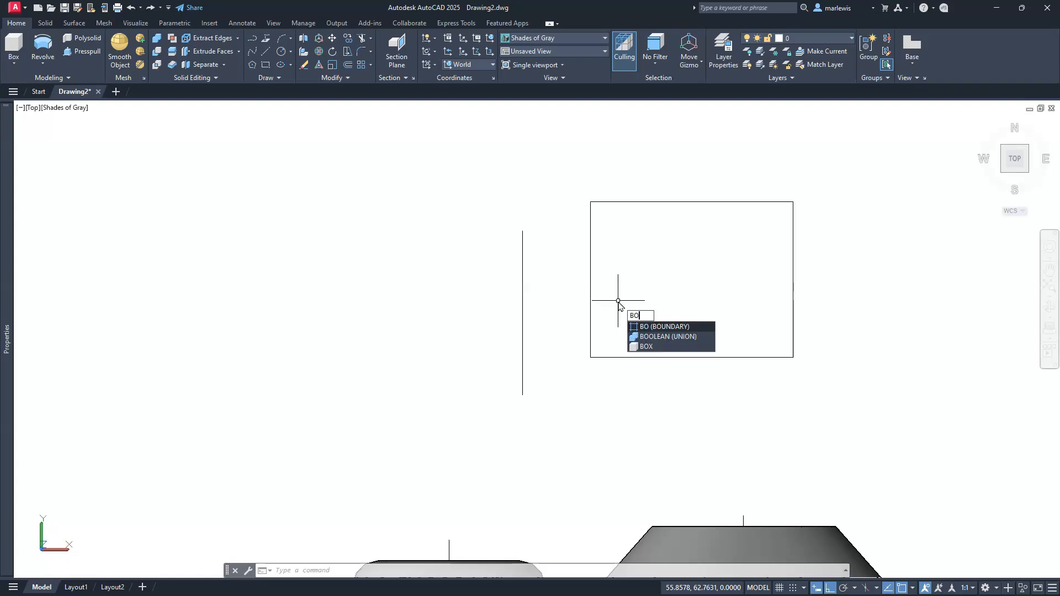
Create a closed polyline from the four rectangle lines with the Boundary command by picking a point inside them
key("Return")
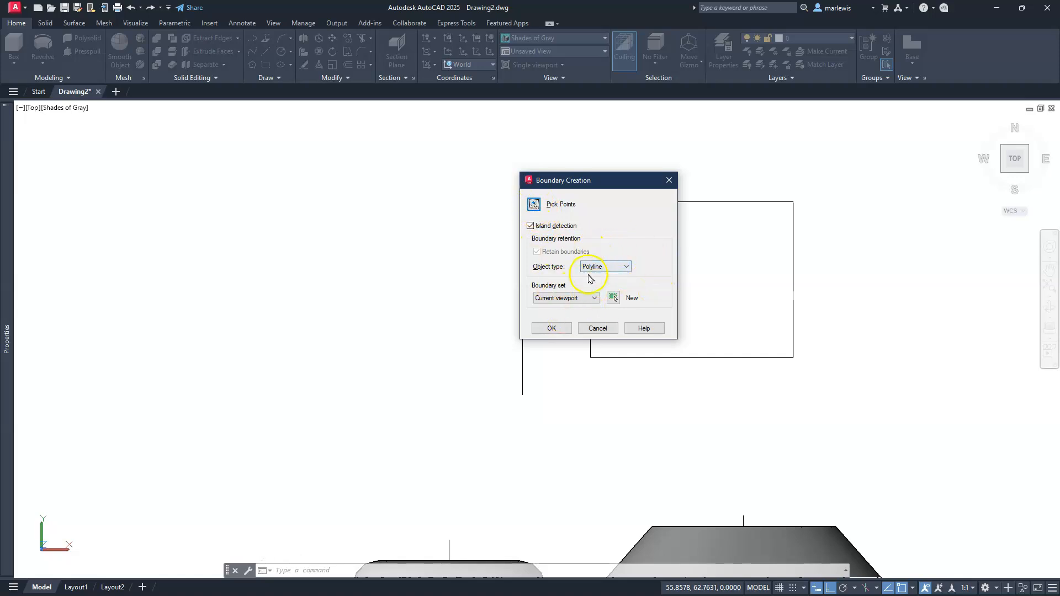
left_click_drag(588, 188, 327, 229)
left_click(272, 247)
left_click(656, 303)
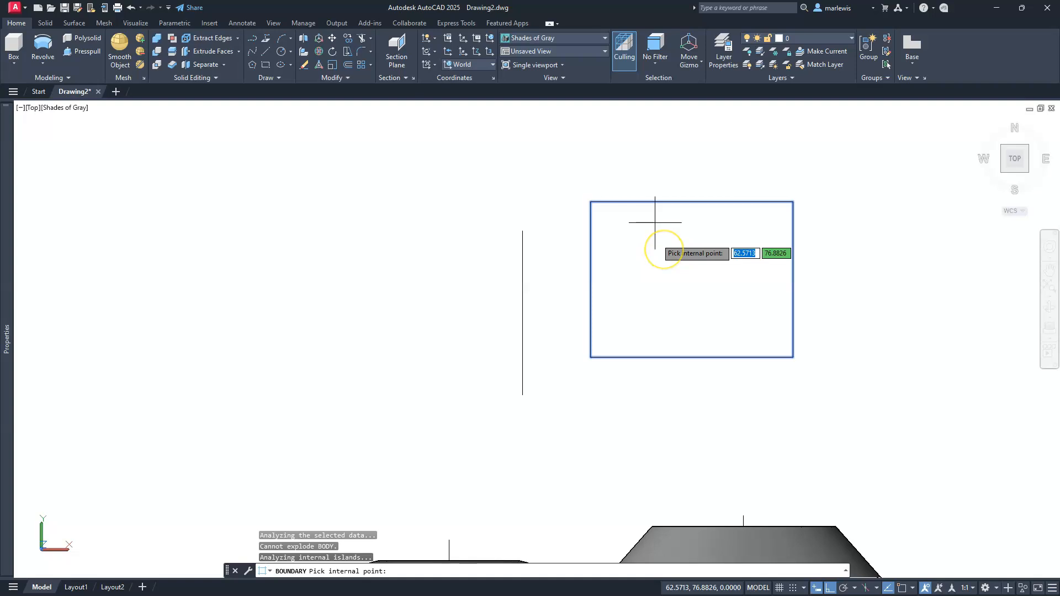
key("Return")
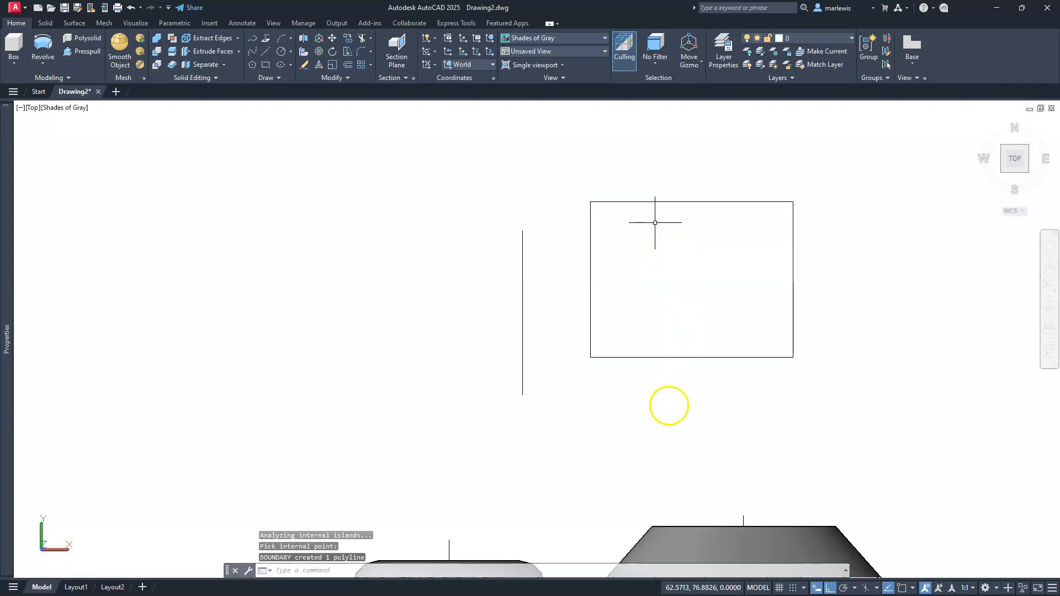
Move the boundary polyline and the vertical axis line straight up, clear of the original four lines
middle_click_drag(645, 469, 585, 547)
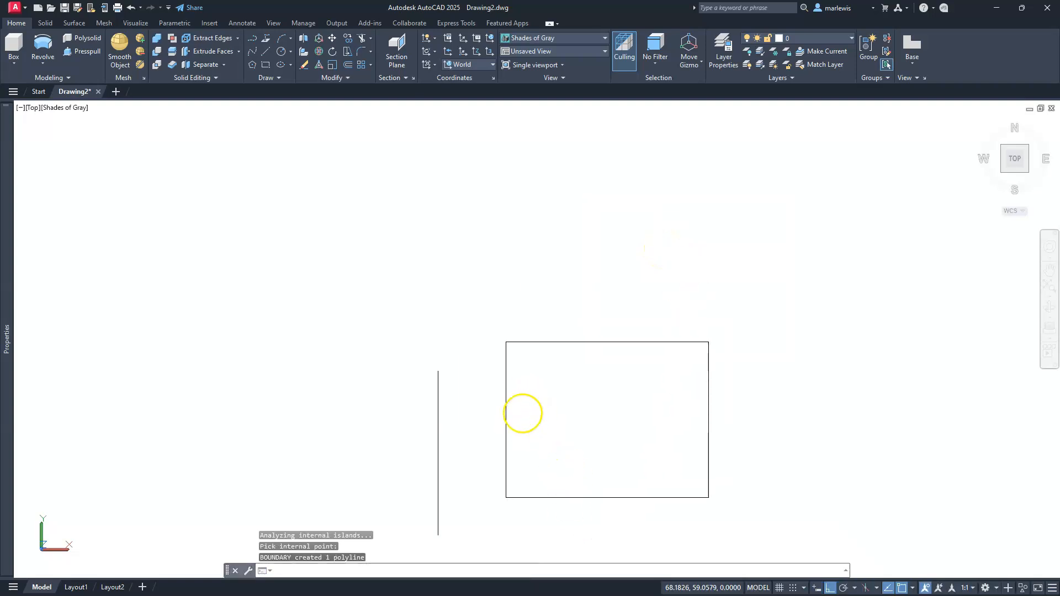
left_click(562, 342)
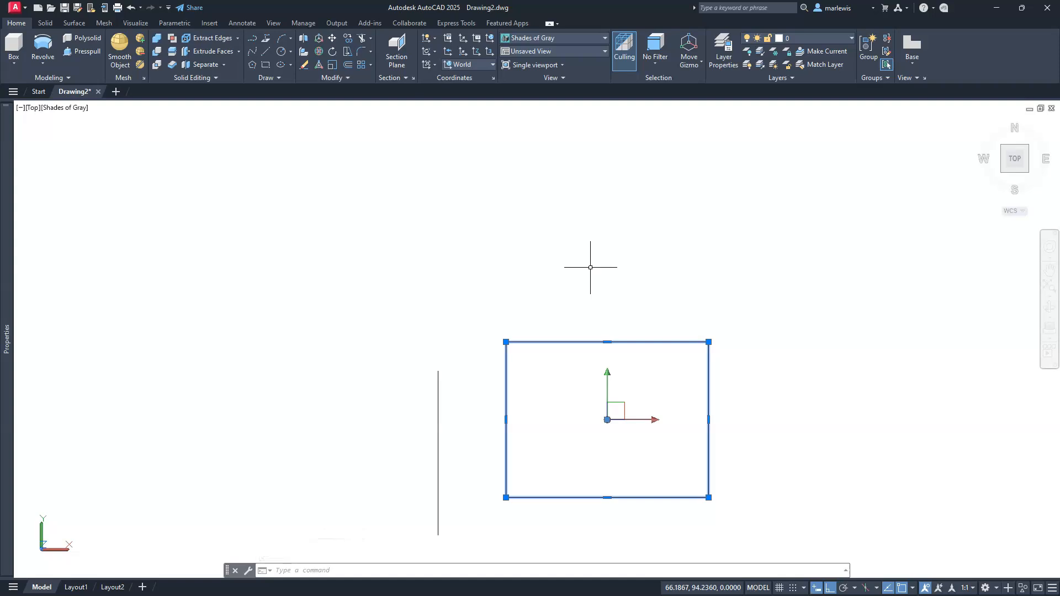
left_click(437, 461)
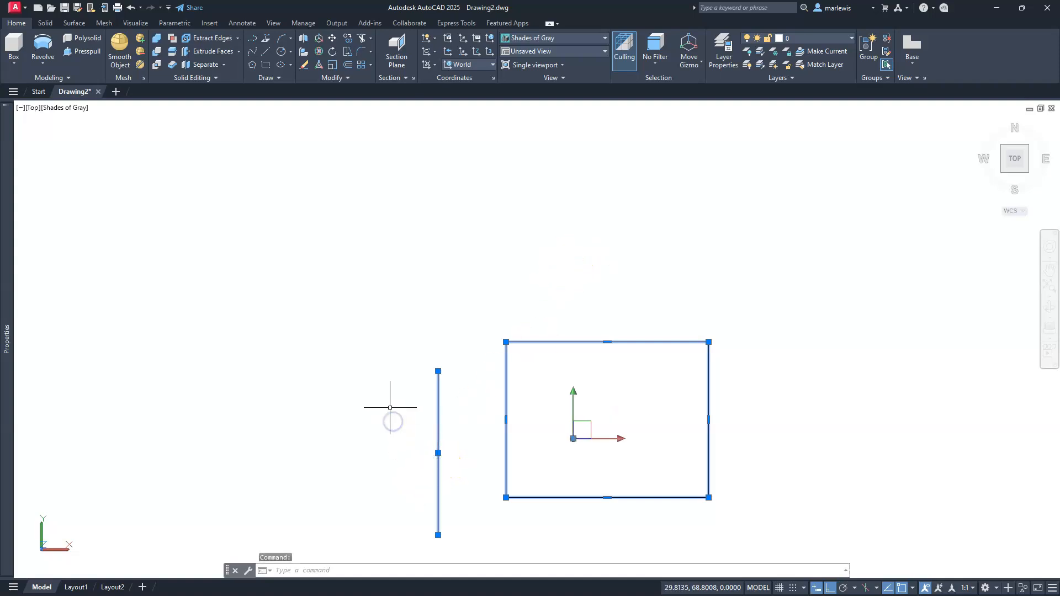
type("m")
key("Return")
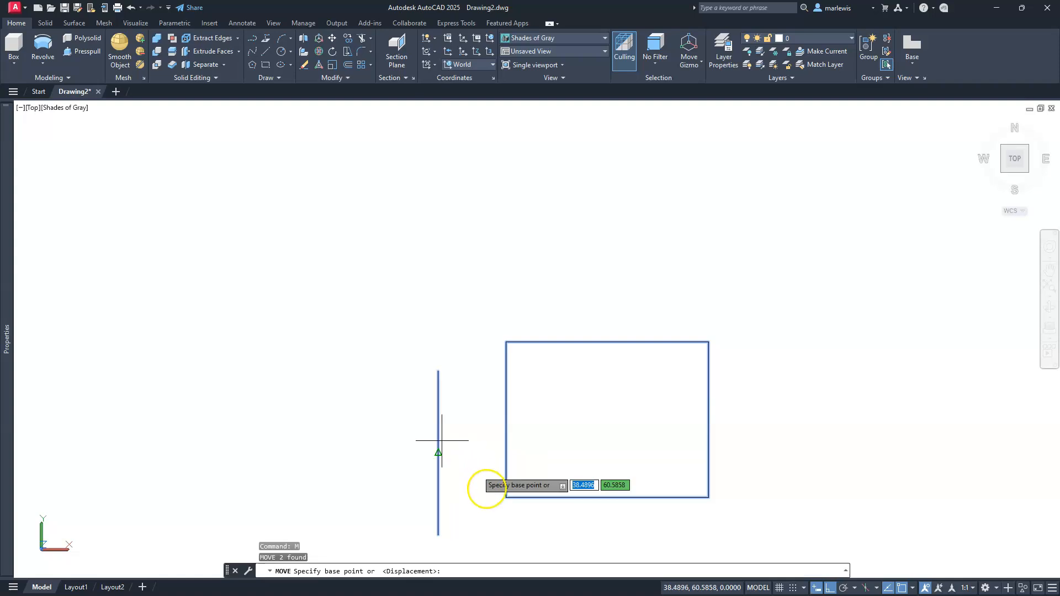
left_click(492, 488)
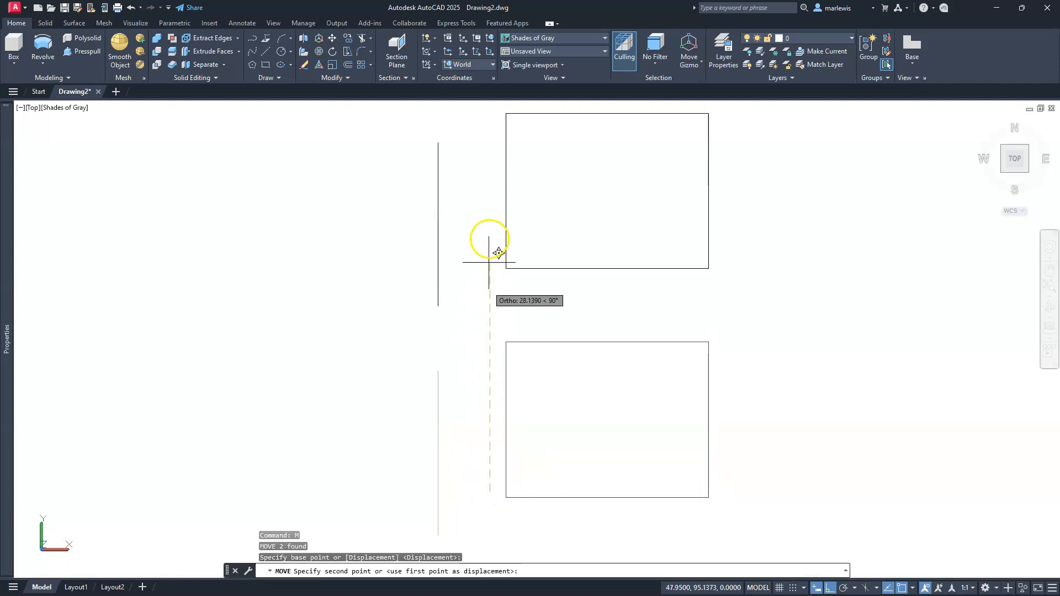
left_click(490, 229)
key("Escape")
key("Escape")
Erase the four original separate lines of the lower rectangle
left_click(506, 375)
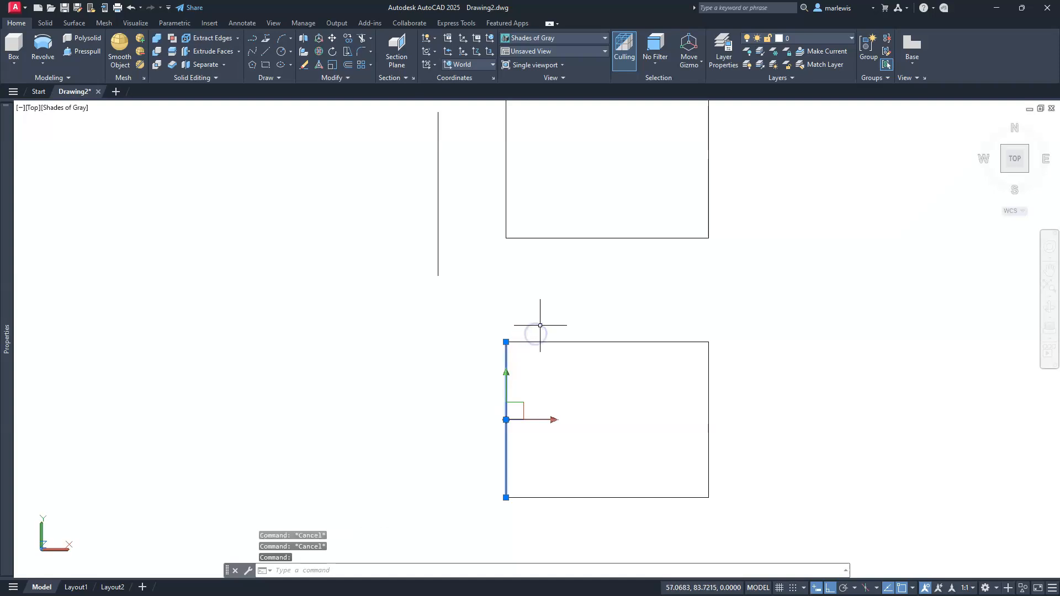
scroll(540, 325, "down", 2)
key("Escape")
key("Escape")
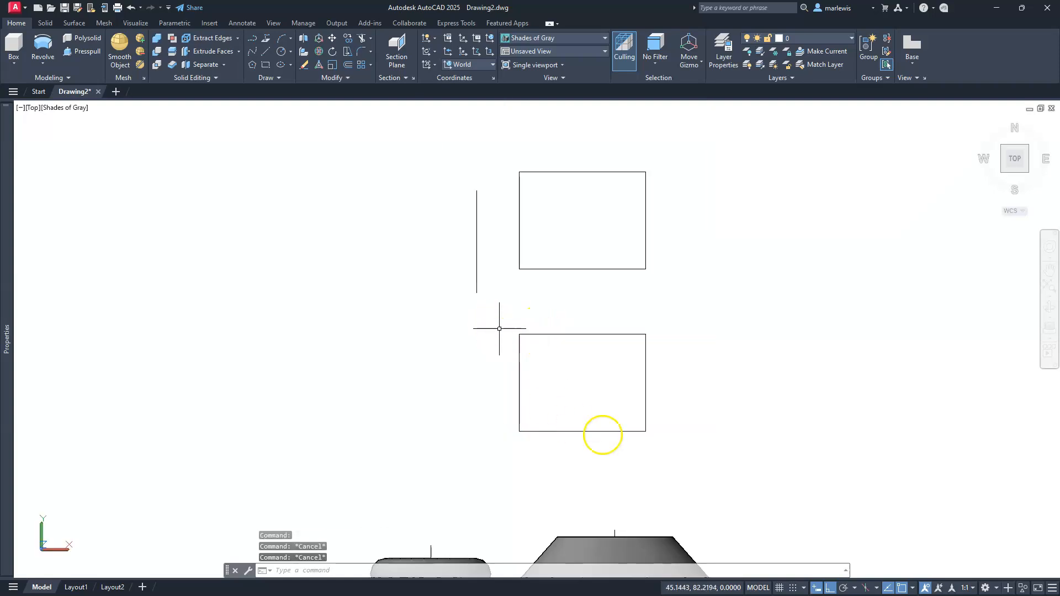
mouse_move(493, 323)
left_mouse_down()
mouse_move(698, 495)
mouse_move(696, 466)
left_mouse_up()
key("Delete")
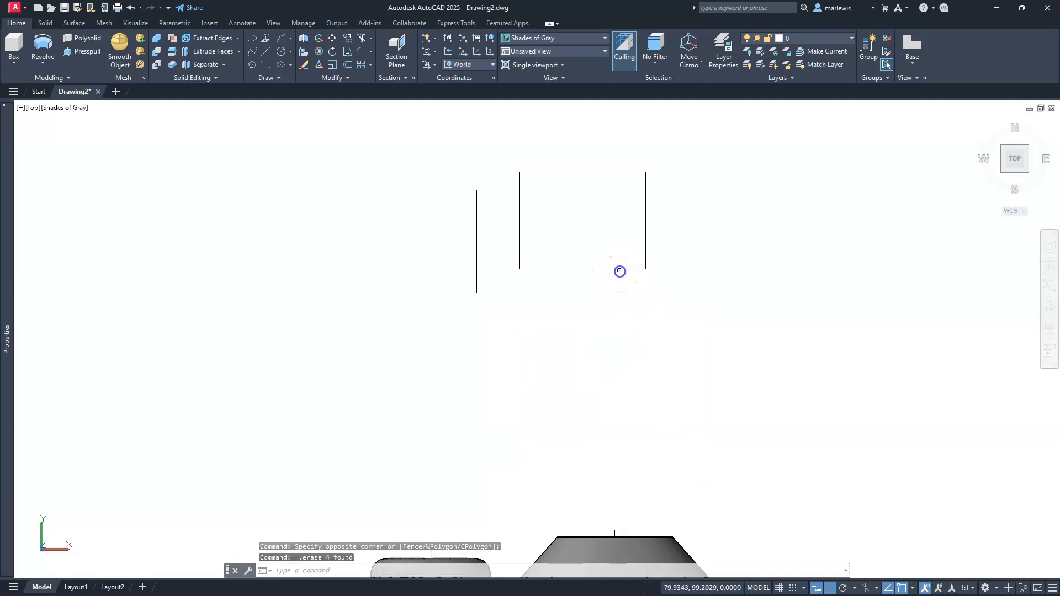
Inspect the remaining rectangle's properties to check its object type and whether it is closed
left_click(619, 271)
mouse_move(11, 386)
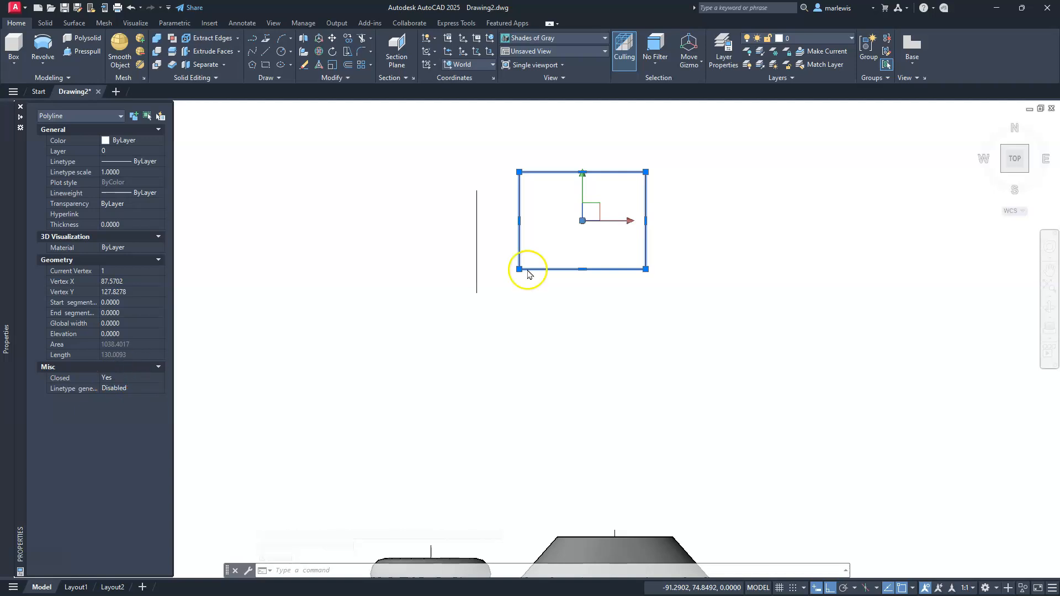
key("Escape")
key("Escape")
key("Escape")
Erase the two axis lines running through the ring and the faceted revolved solid
middle_click_drag(619, 349, 616, 452)
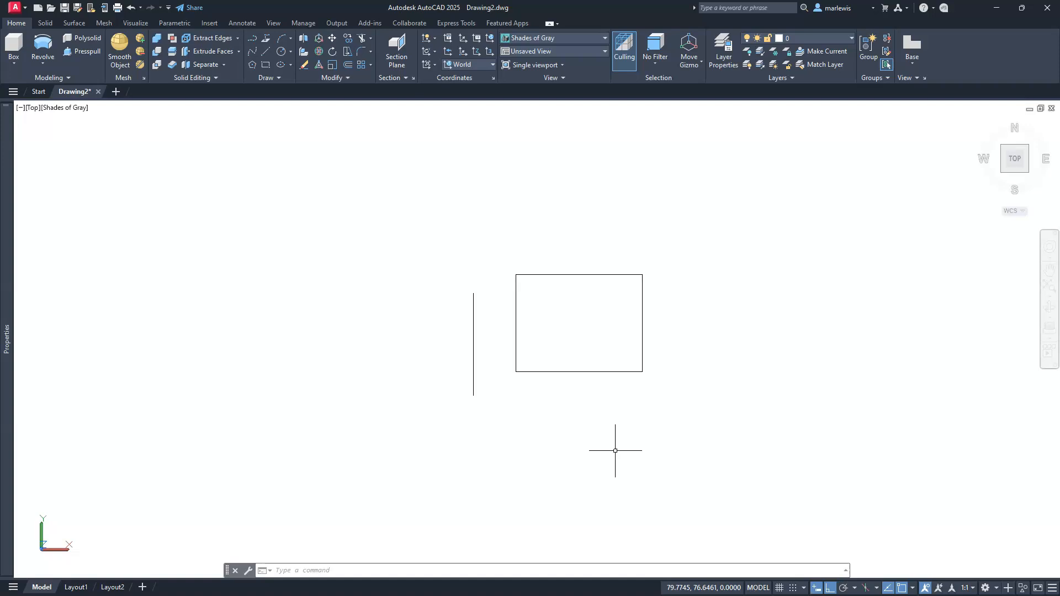
scroll(489, 309, "down", 2)
middle_click_drag(548, 514, 545, 400)
scroll(545, 400, "up", 2)
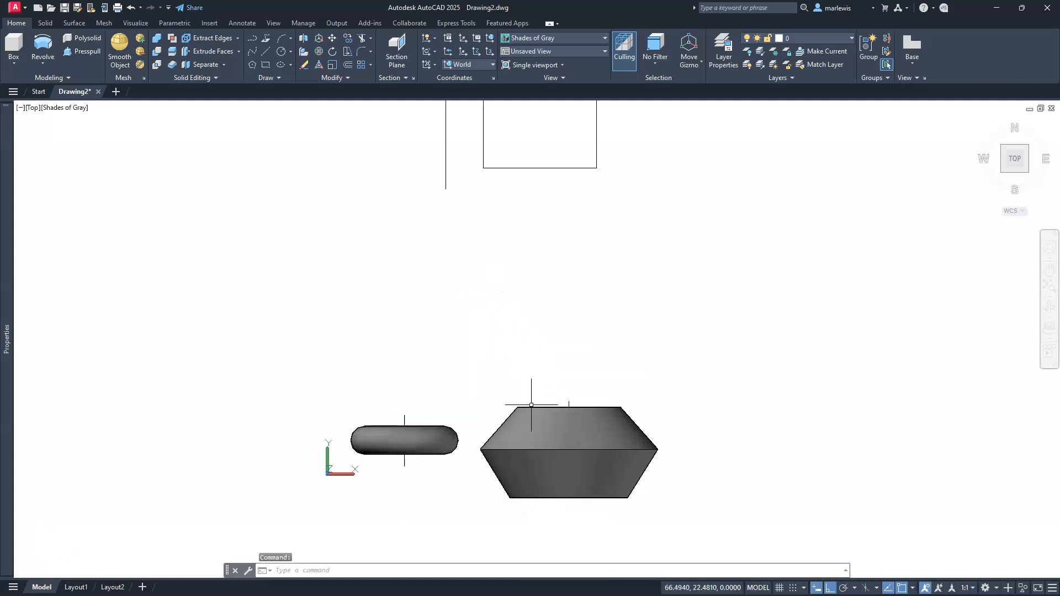
left_click(571, 401)
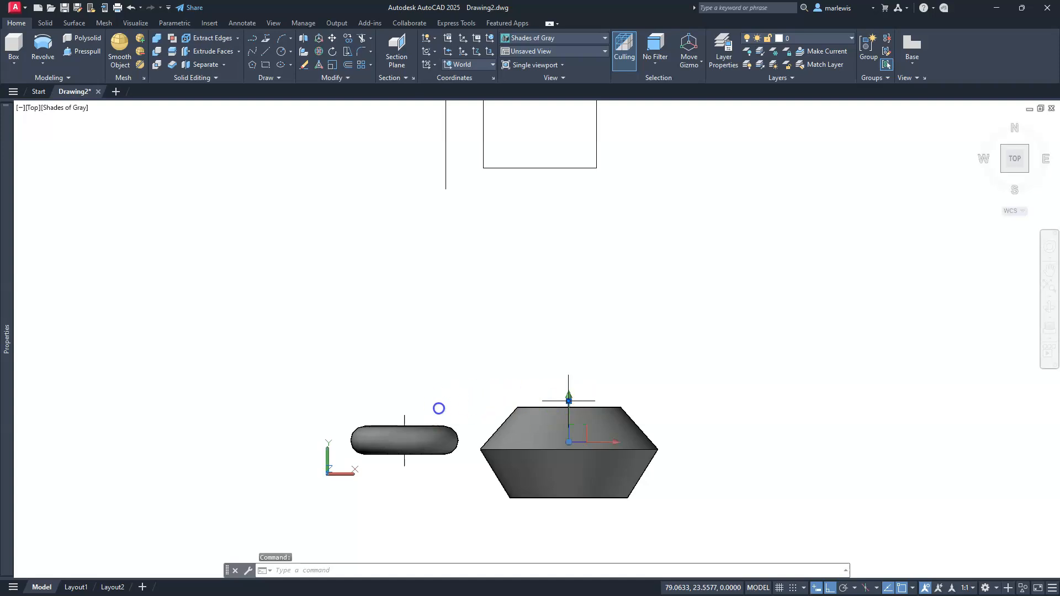
left_click(405, 420)
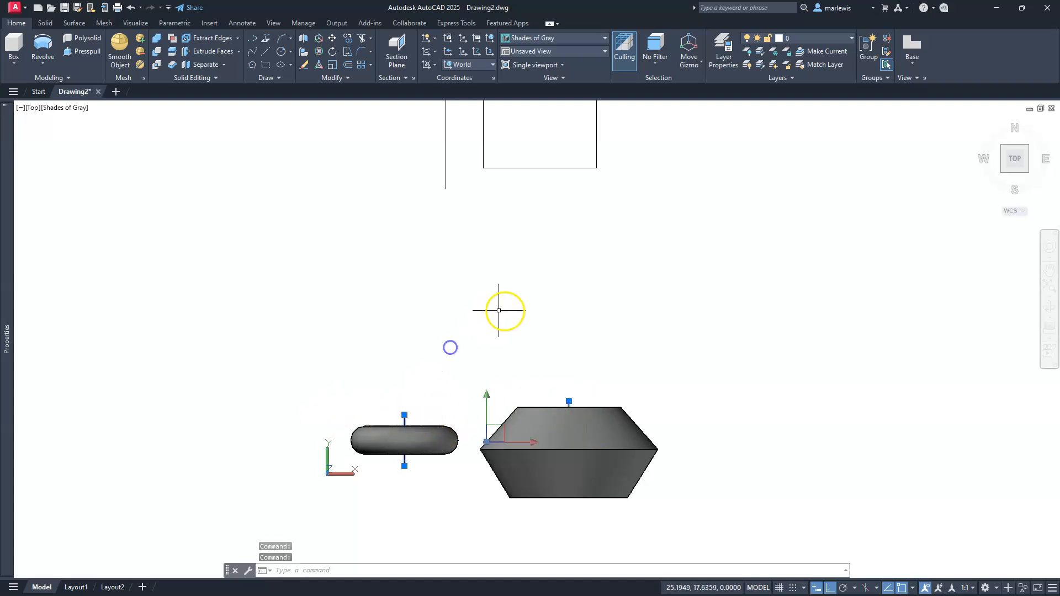
key("Delete")
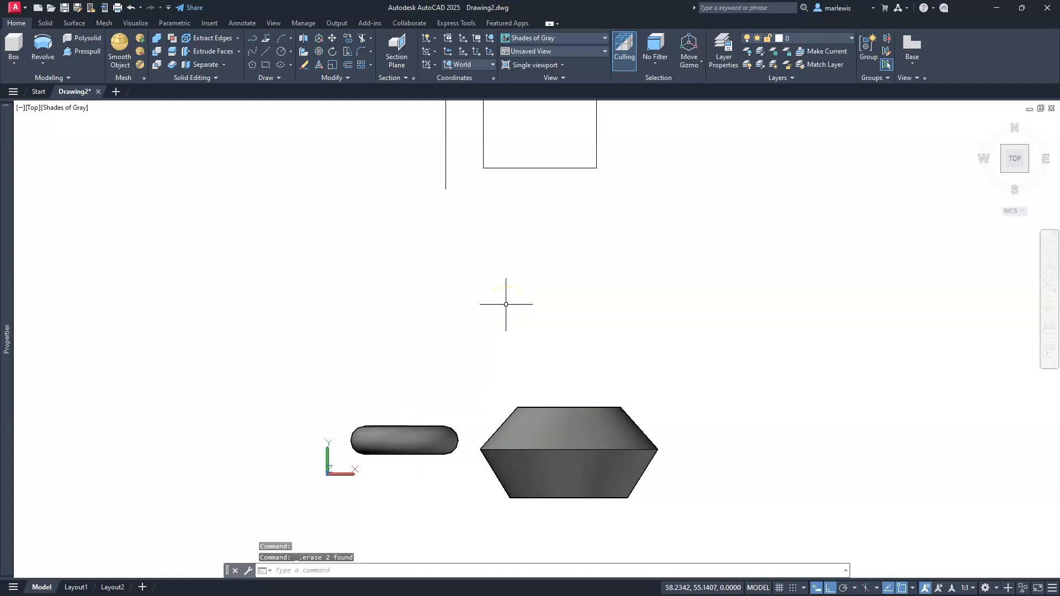
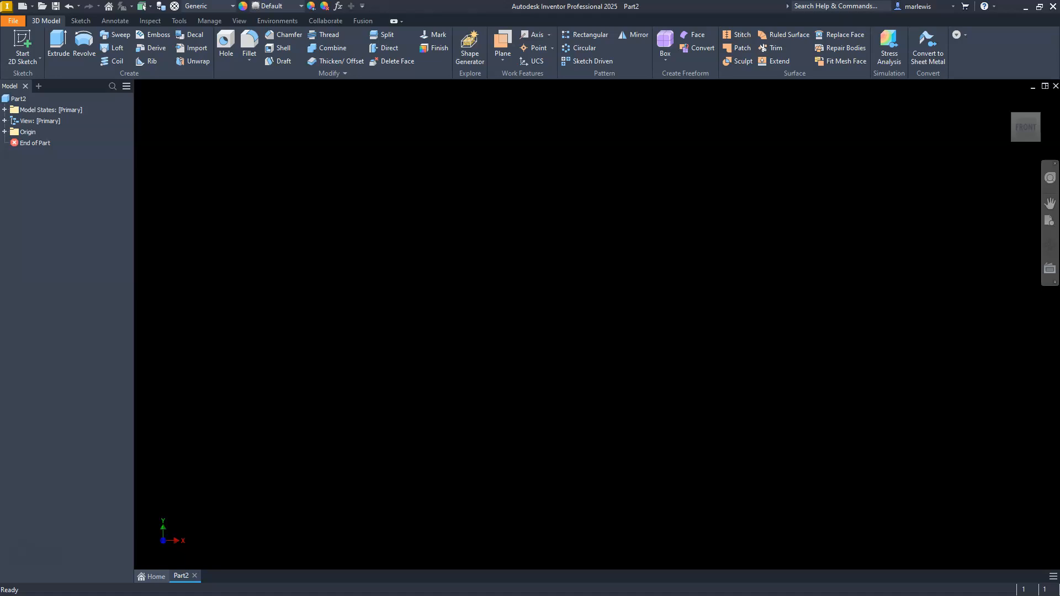
Start a 2D sketch on the XY plane and project the origin's Y axis into it
left_click(23, 37)
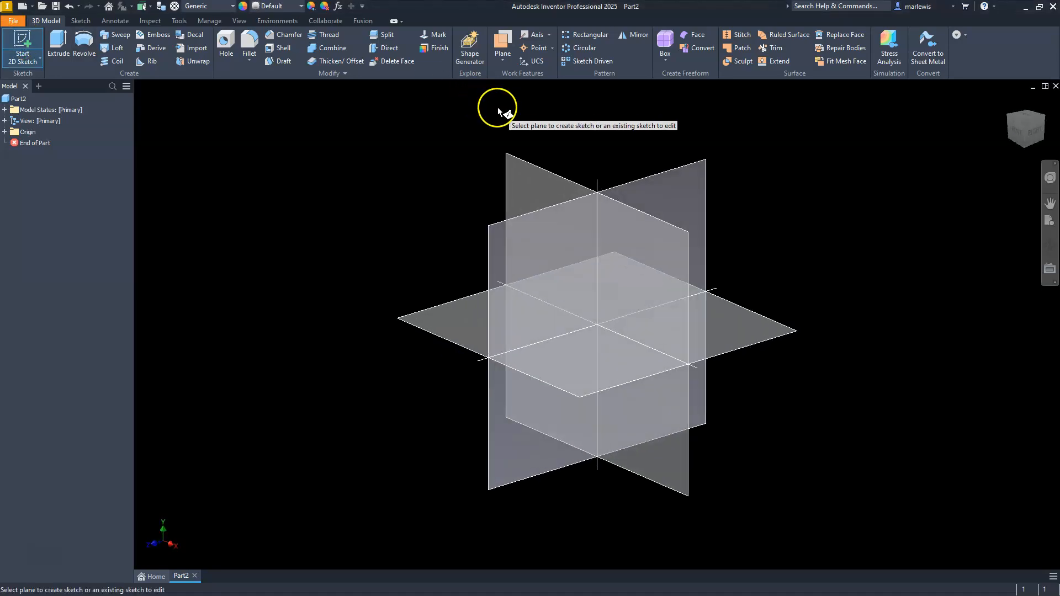
left_click(524, 169)
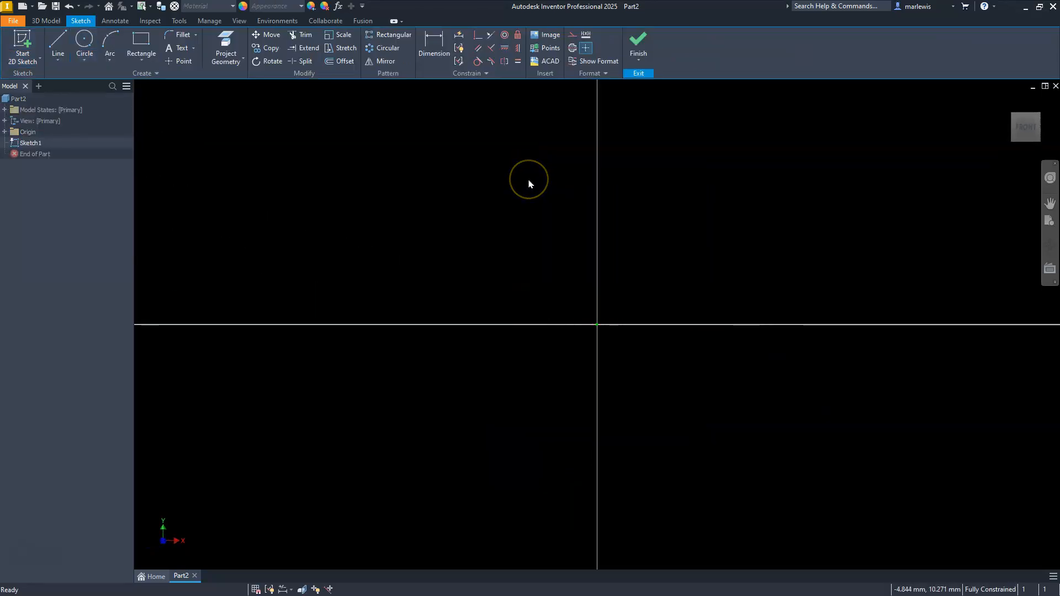
left_click(56, 43)
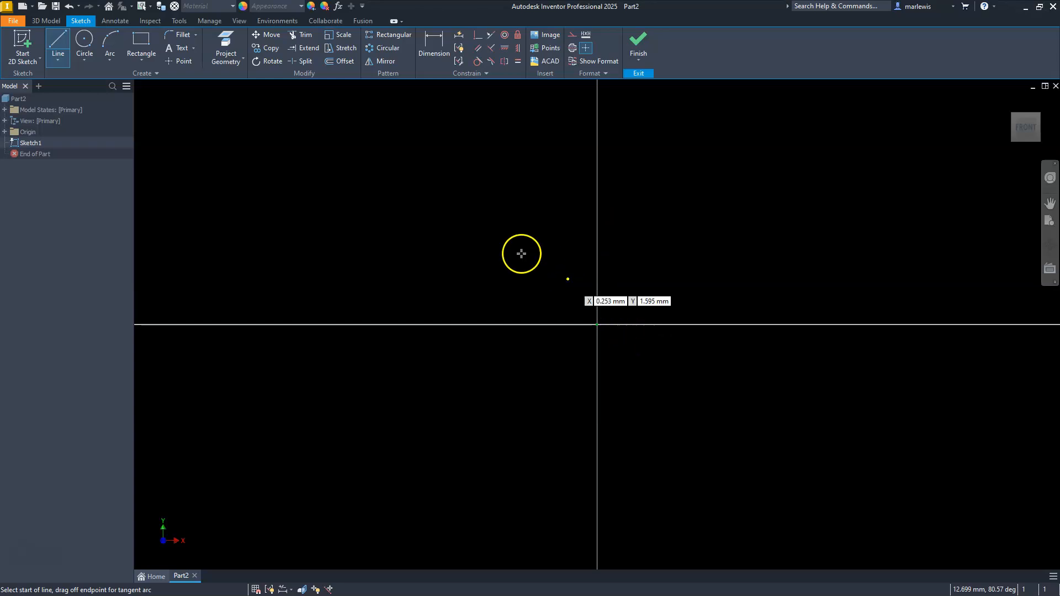
left_click(225, 44)
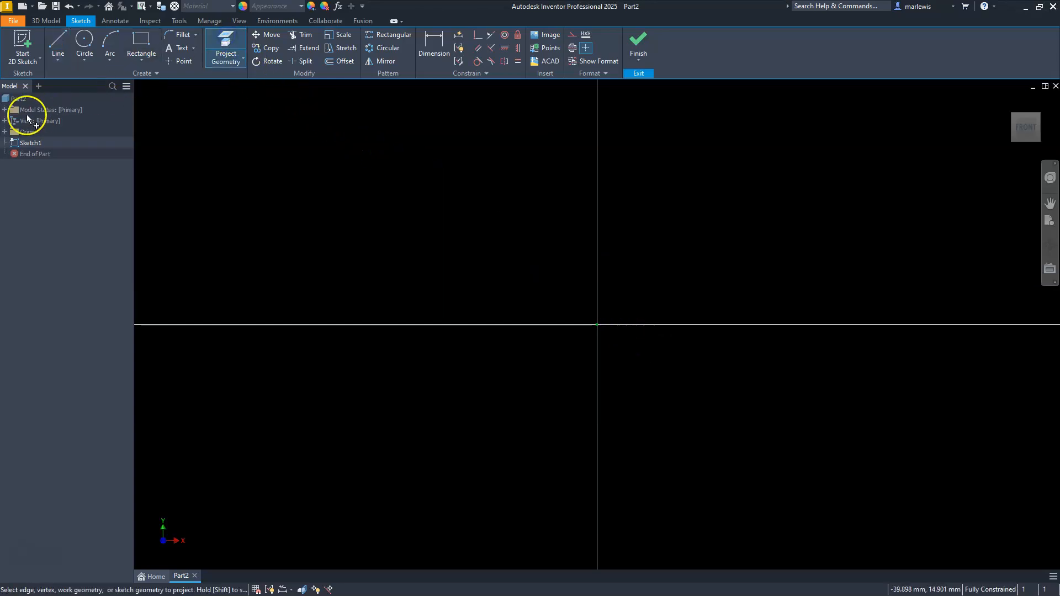
left_click(4, 133)
left_click(38, 187)
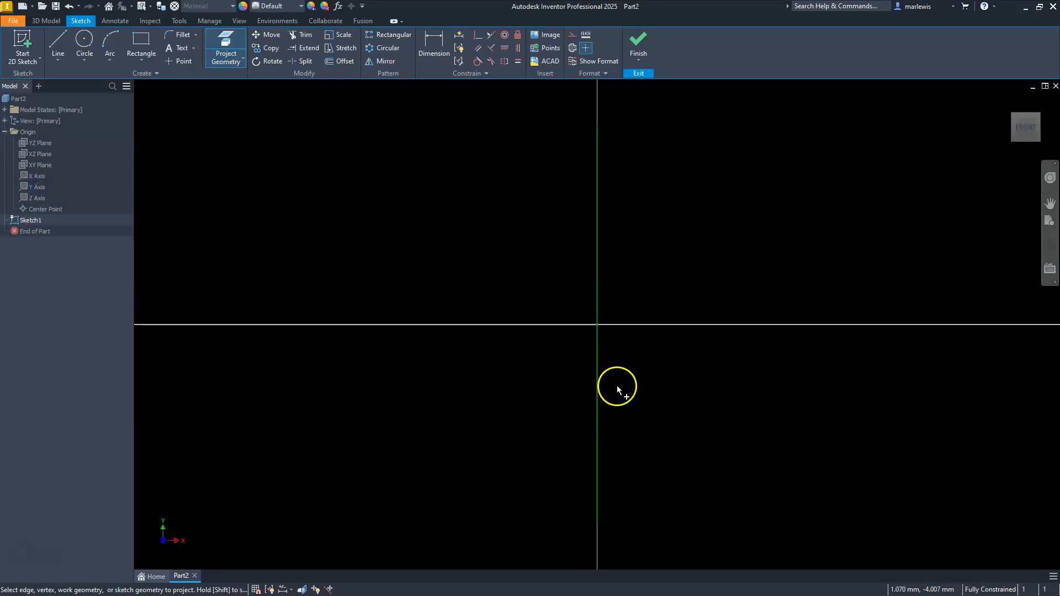
key("Escape")
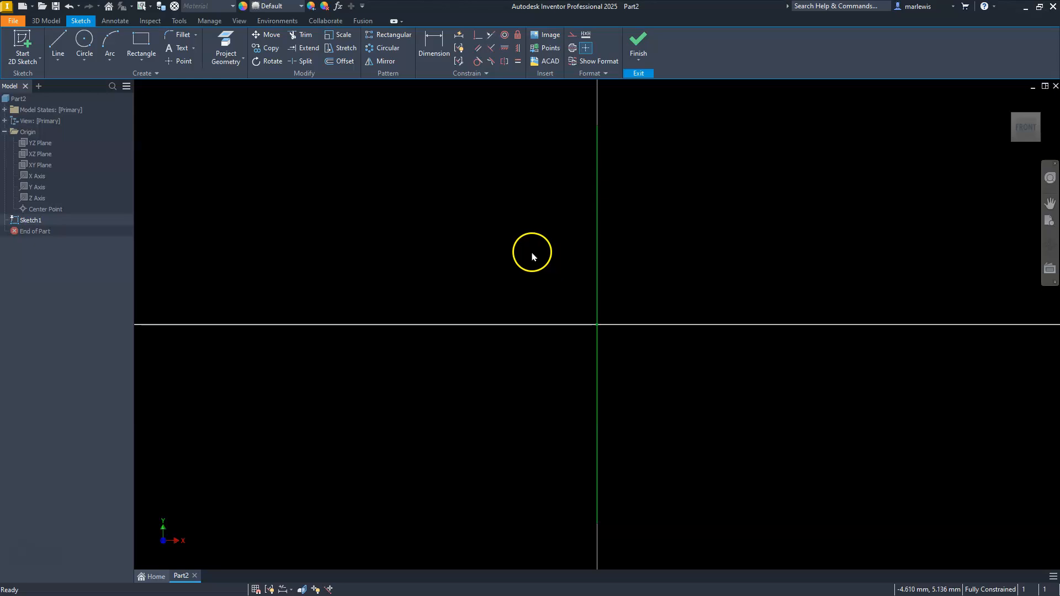
Convert the projected Y axis line to centerline format
left_click(597, 164)
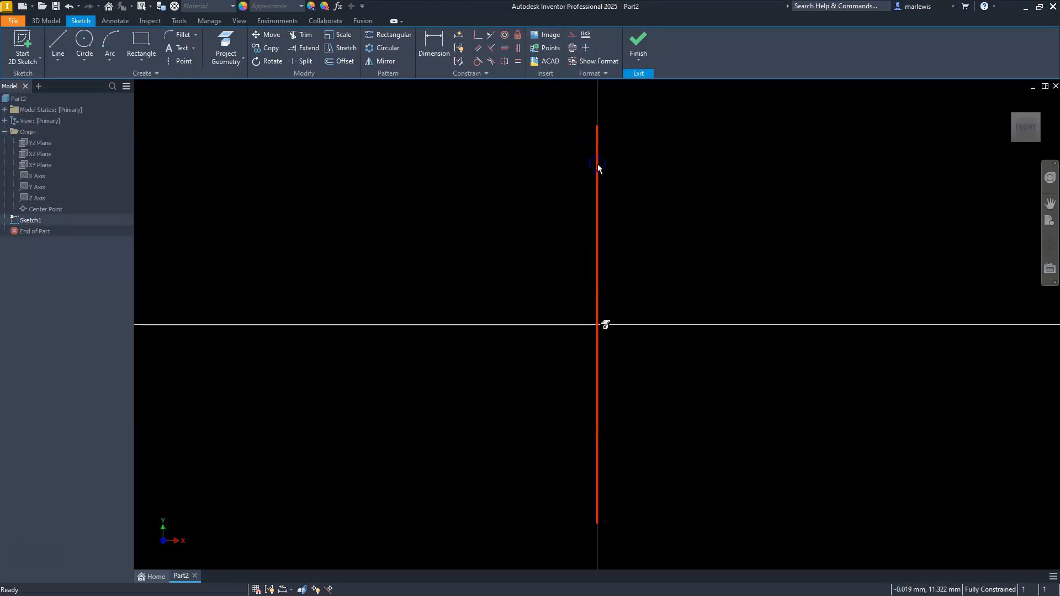
right_click(597, 167)
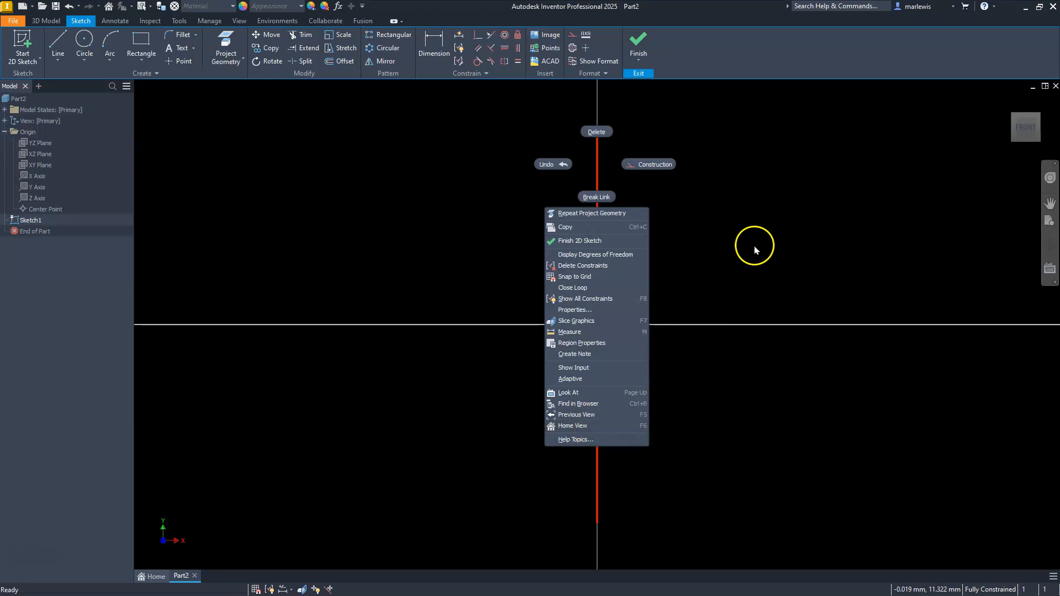
left_click(754, 250)
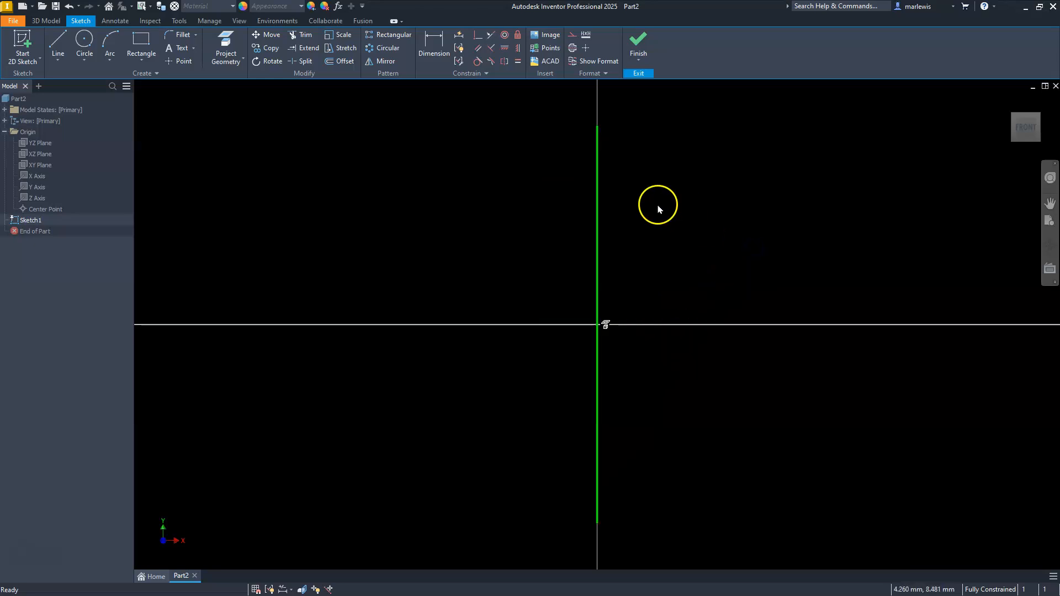
left_click(572, 49)
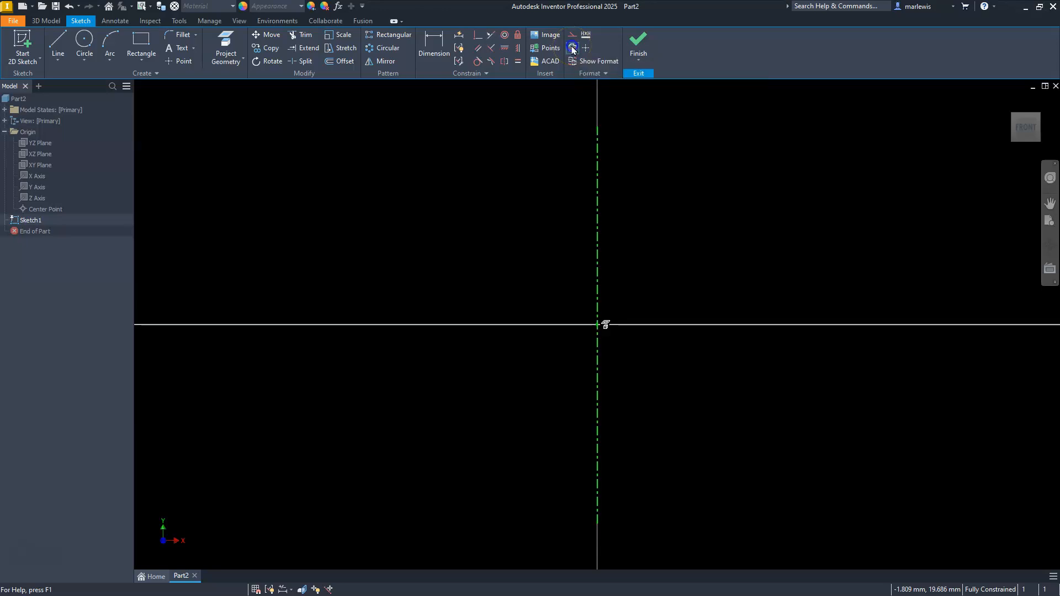
left_click(542, 250)
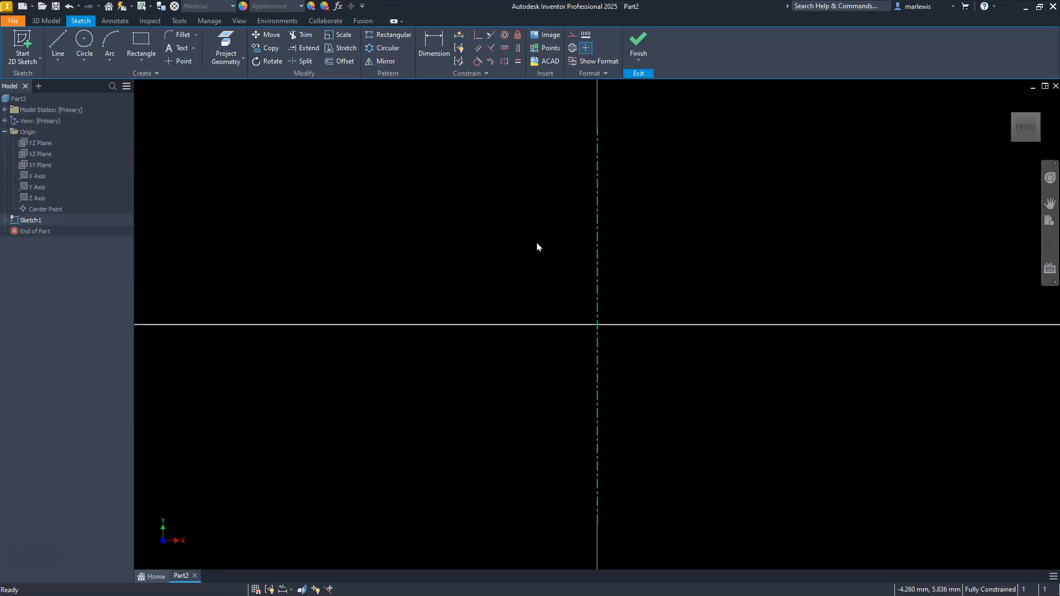
Draw a two-point rectangle about 16 mm tall, straddling the horizontal axis about 8 mm to the right of the centerline
left_click(141, 42)
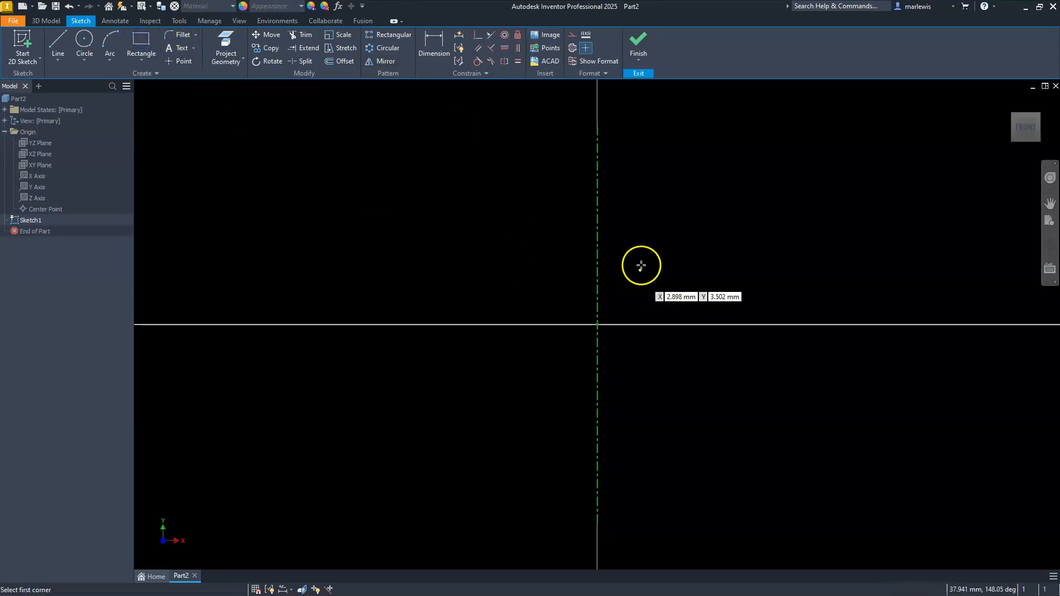
left_click(713, 217)
left_click(894, 448)
key("Escape")
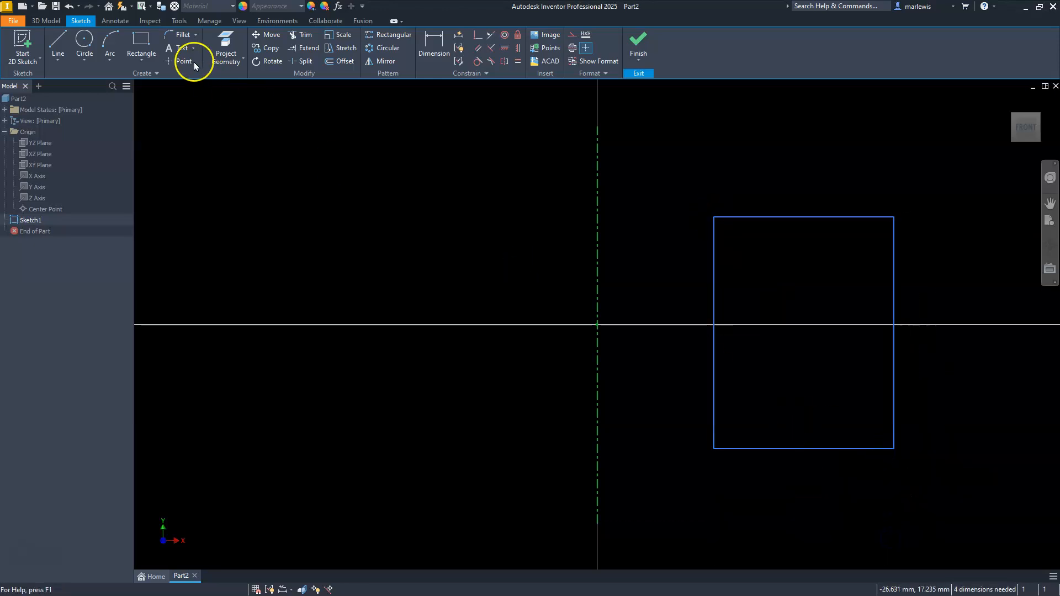
Dimension the rectangle's outer vertical edge to the centerline as a diameter placed above the rectangle, accepting the drawn value
left_click(425, 42)
left_click(893, 263)
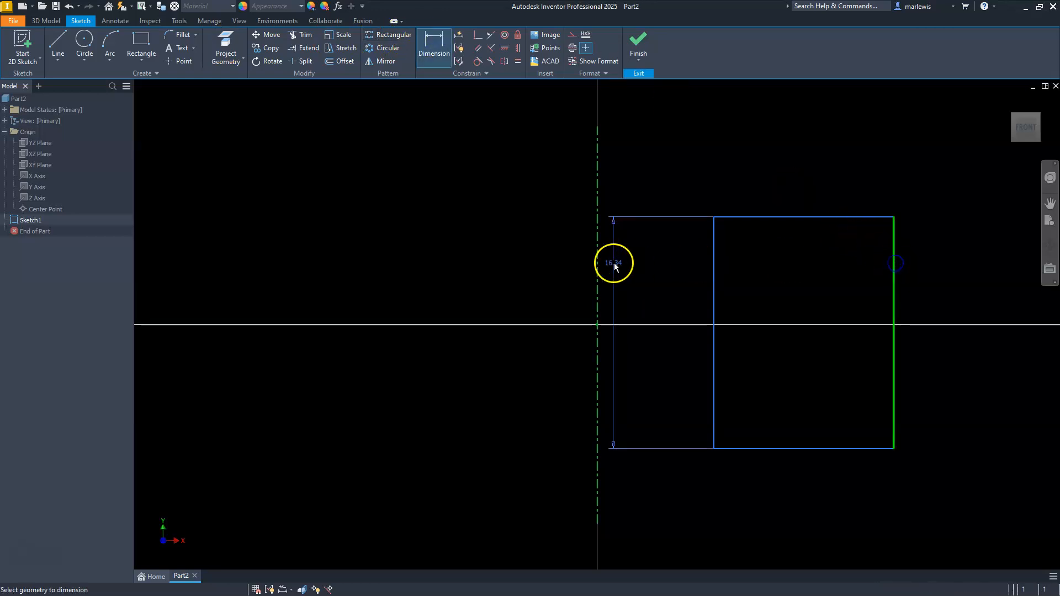
left_click(598, 268)
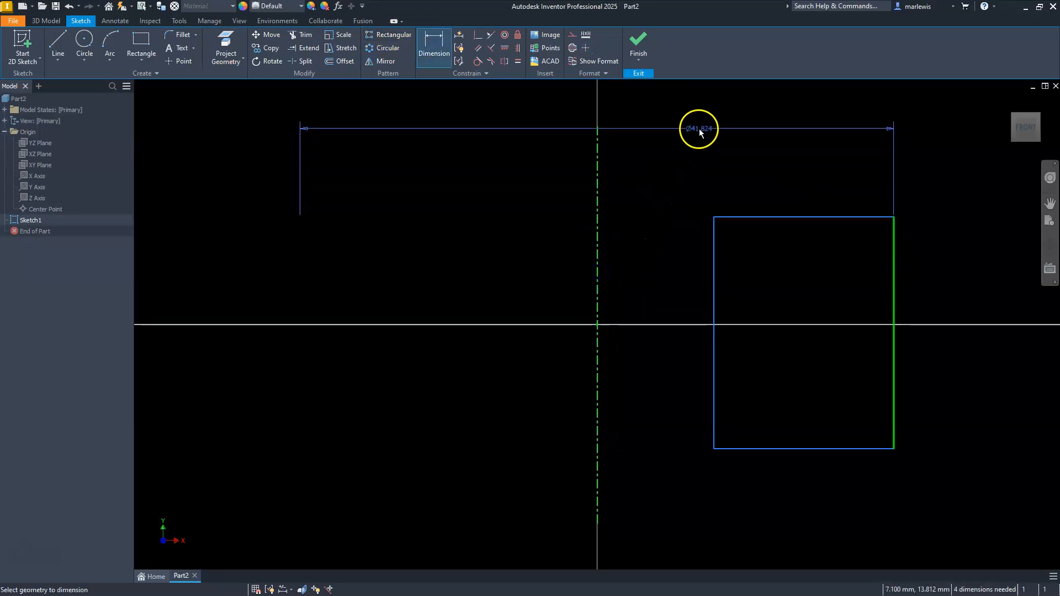
left_click(680, 132)
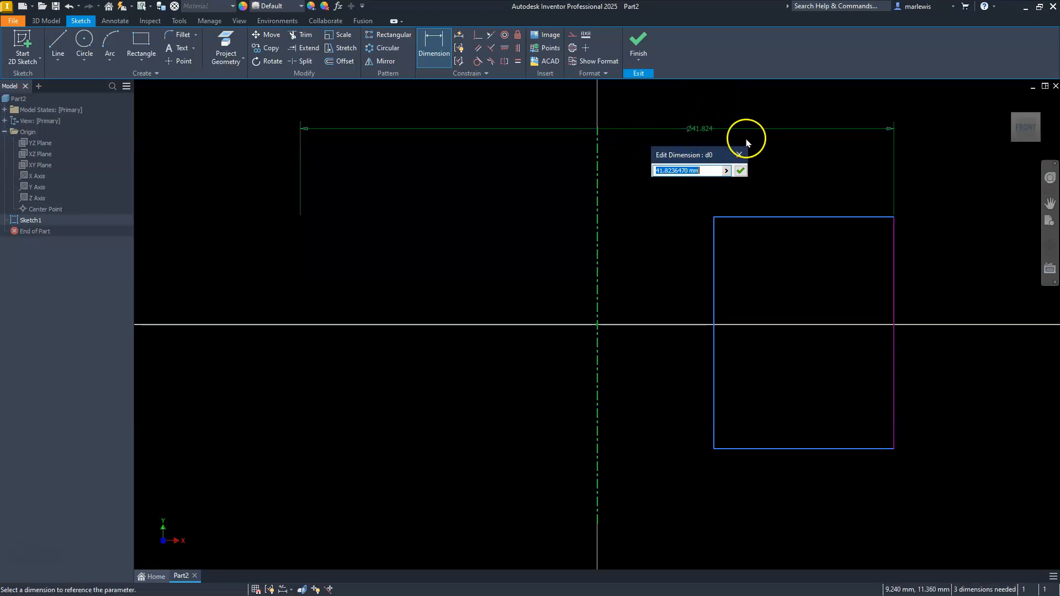
left_click(741, 171)
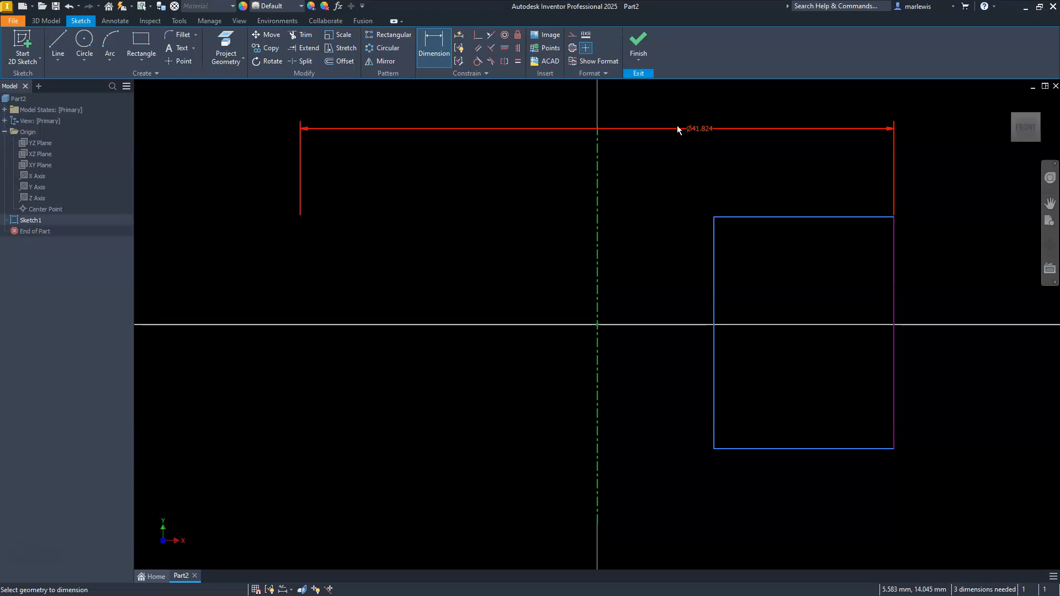
left_click(688, 157)
Dimension the rectangle's inner vertical edge to the centerline, toggling Linear Diameter off and back on, and accept the drawn value
left_click(433, 48)
left_click(596, 189)
left_click(725, 227)
left_click(713, 227)
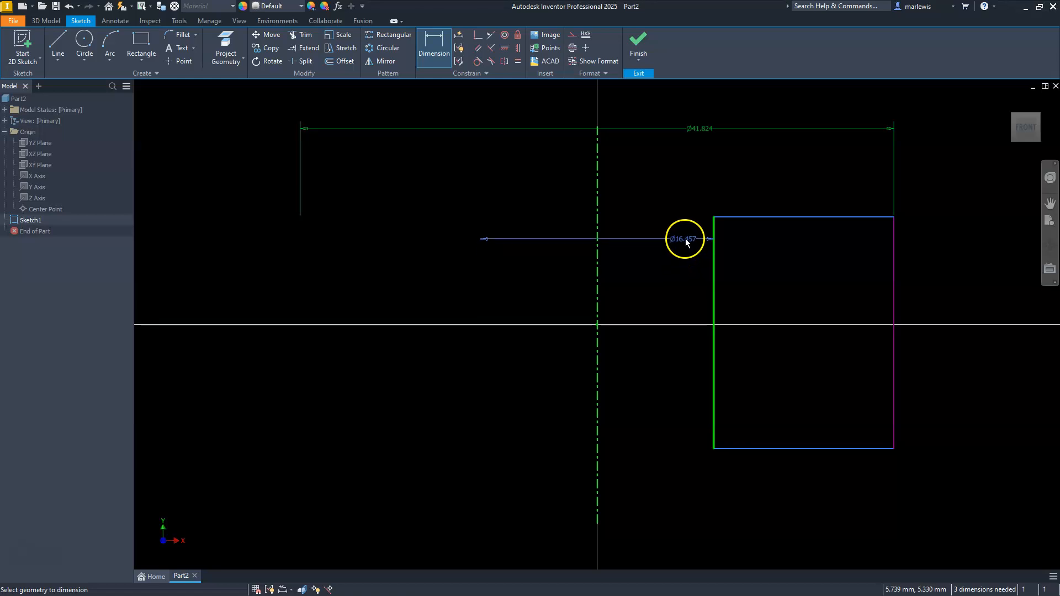
right_click(657, 175)
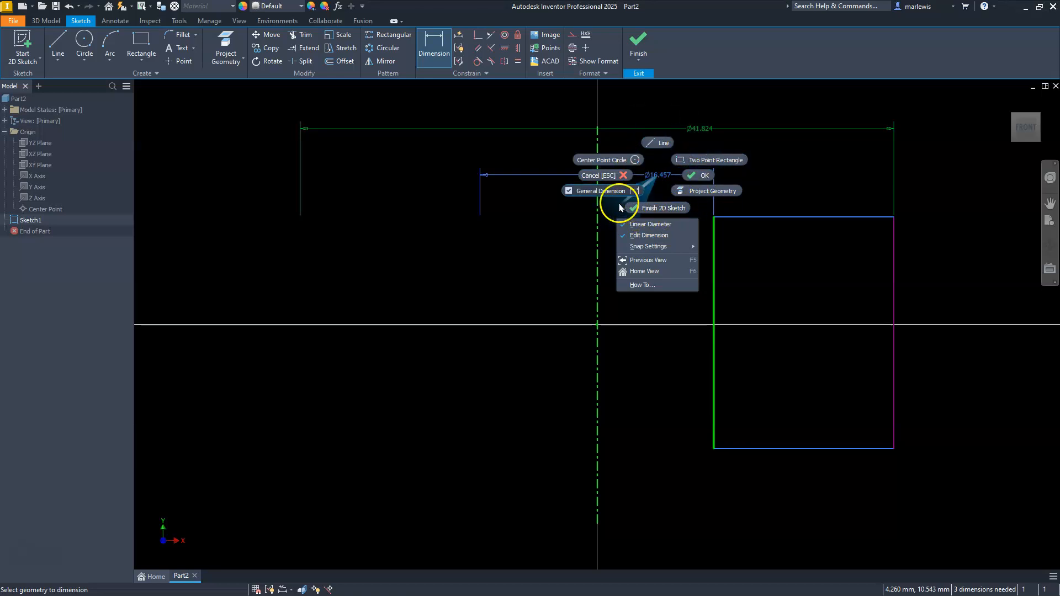
left_click(647, 228)
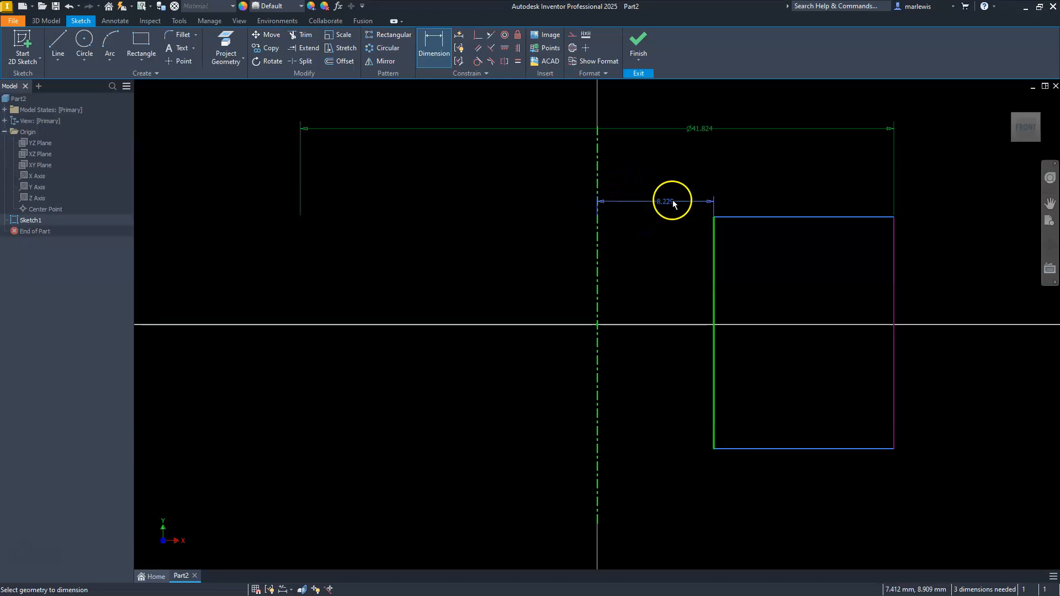
left_click(642, 185)
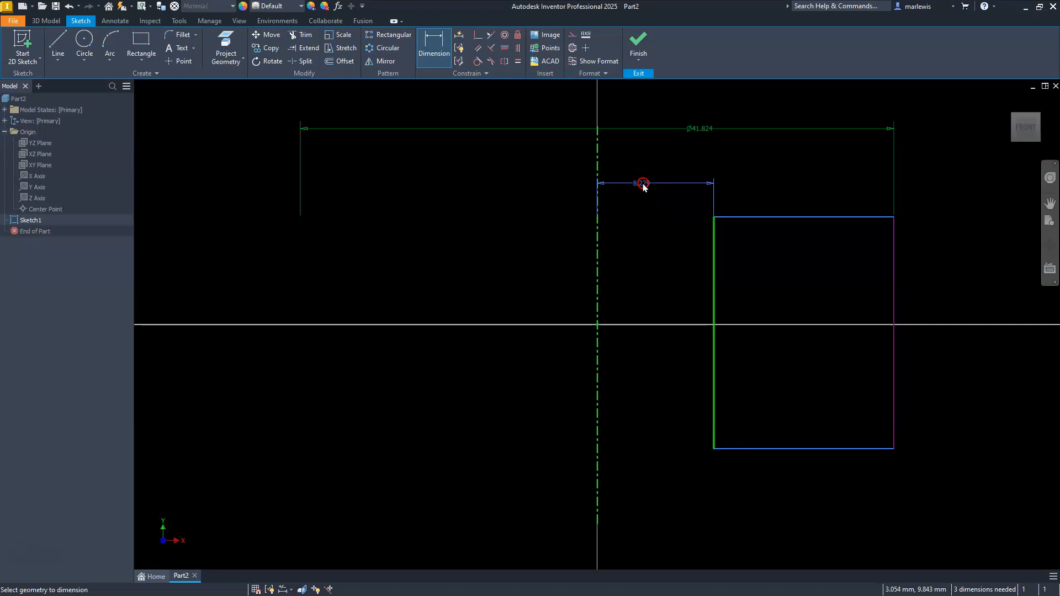
left_click(640, 230)
left_click(628, 173)
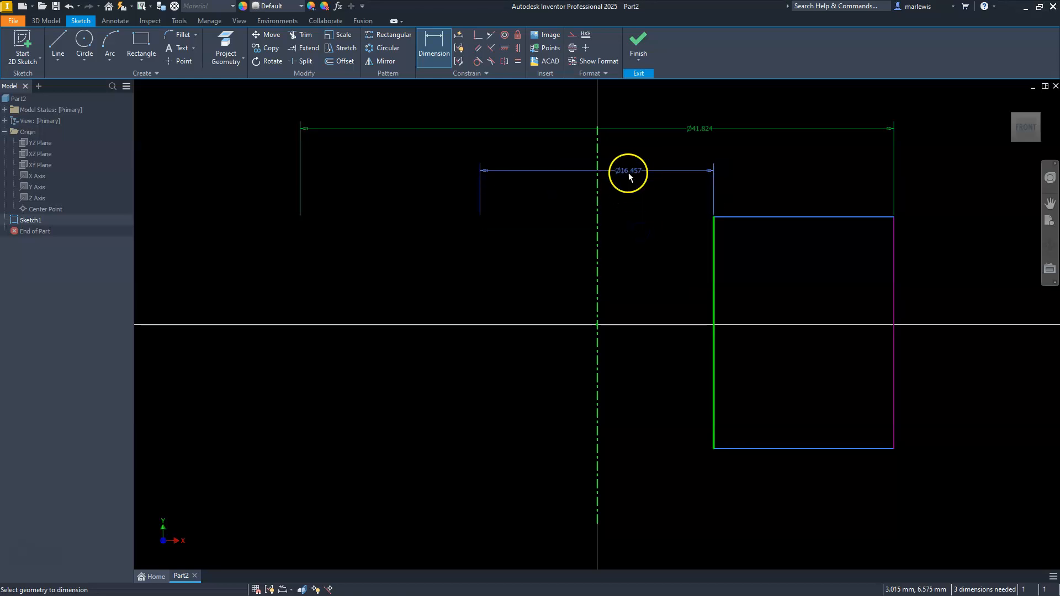
left_click(634, 176)
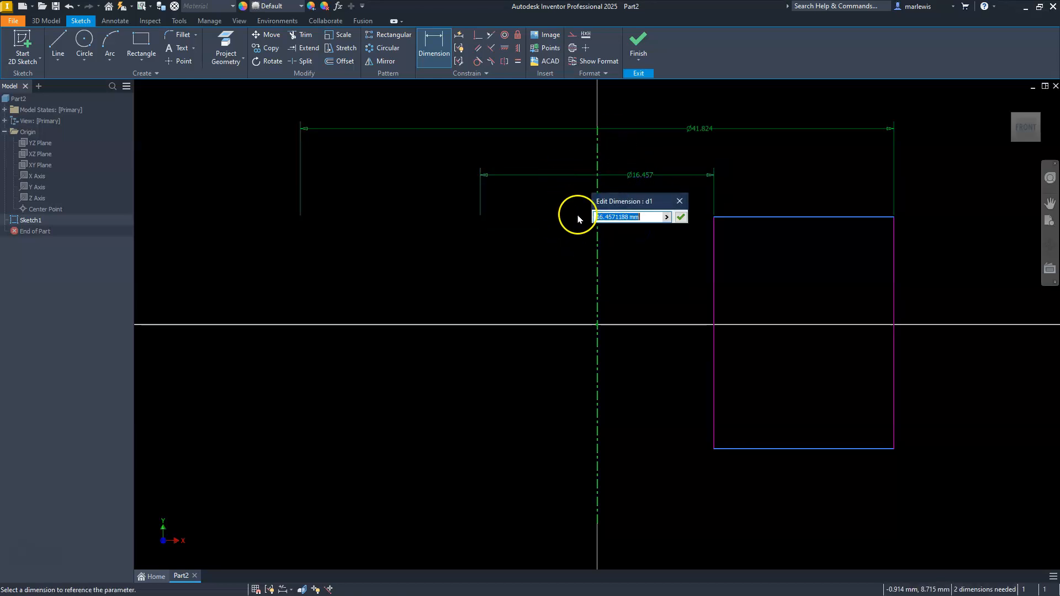
left_click(681, 217)
left_click(669, 188)
Finish the sketch and revolve the rectangle a full 360 degrees around the centerline into a solid
left_click(638, 47)
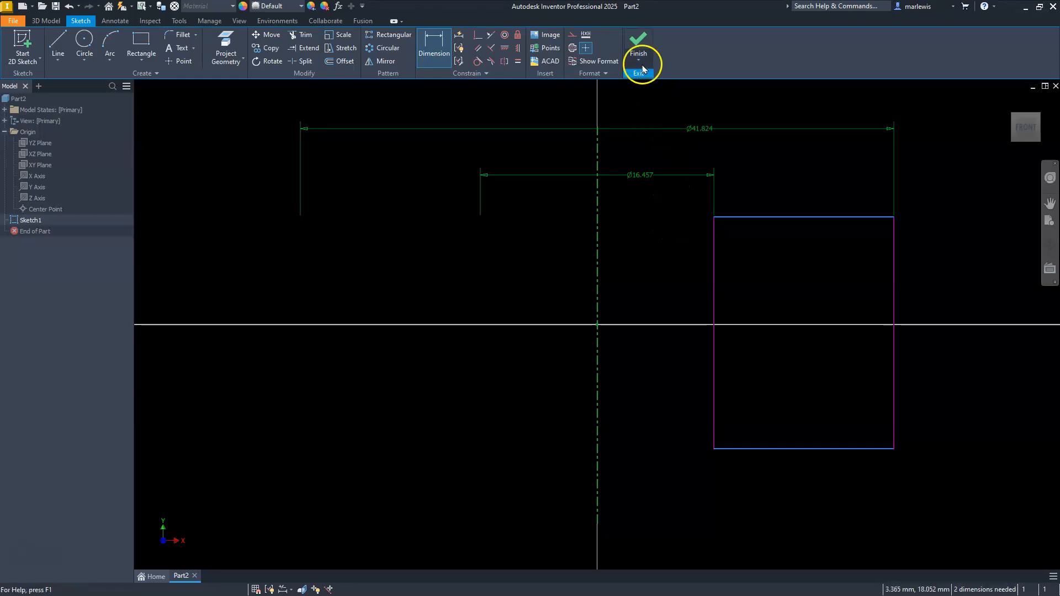
left_click(552, 365)
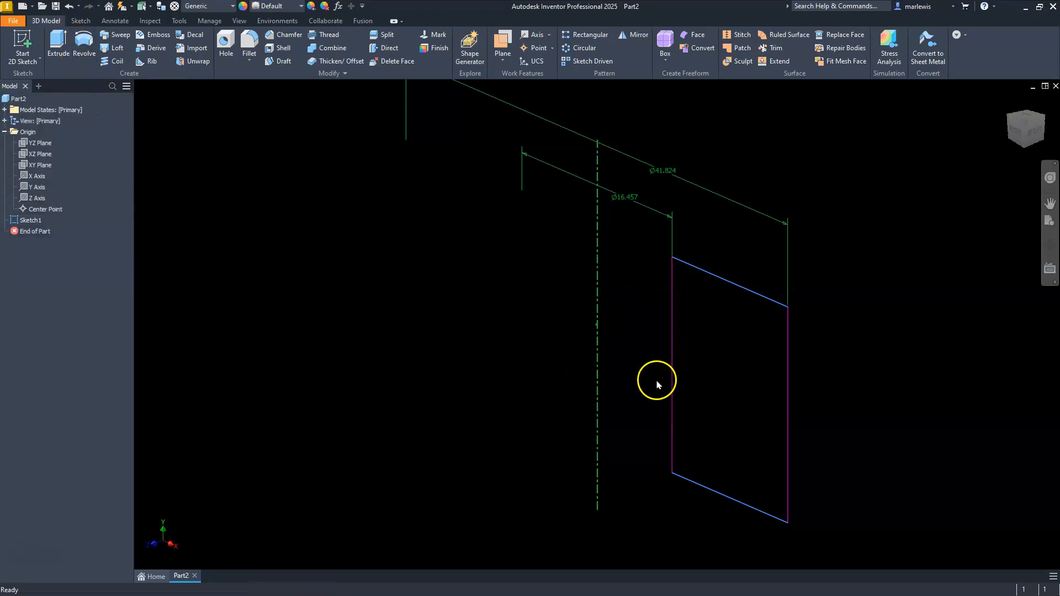
left_click(84, 42)
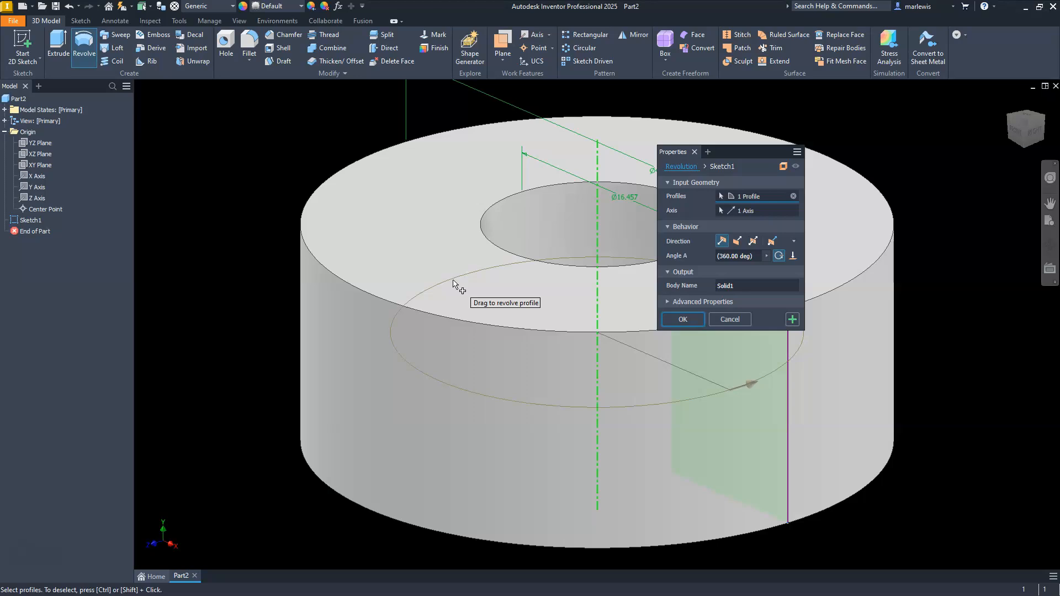
left_click(696, 325)
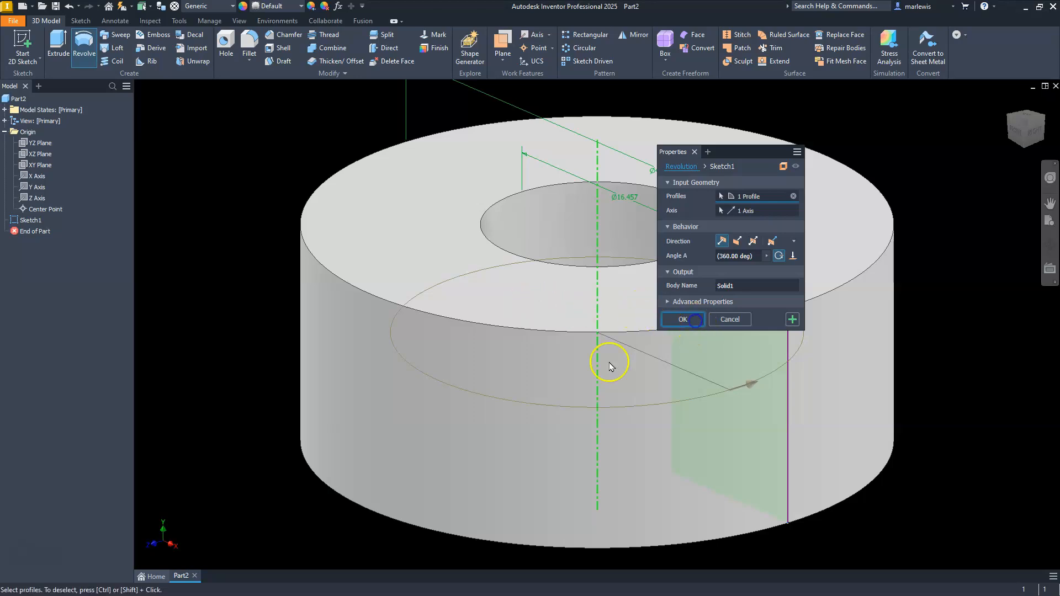
scroll(521, 231, "up", 5)
scroll(469, 225, "down", 3)
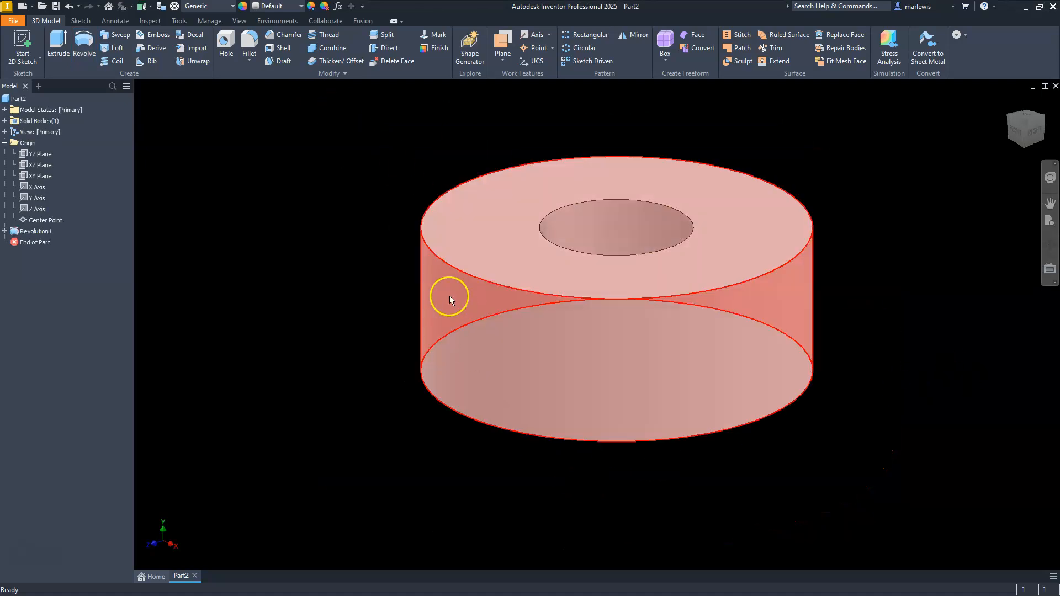
Create a half section view of the ring on the XY plane with the cutting plane offset to -4.750 mm
left_click(239, 21)
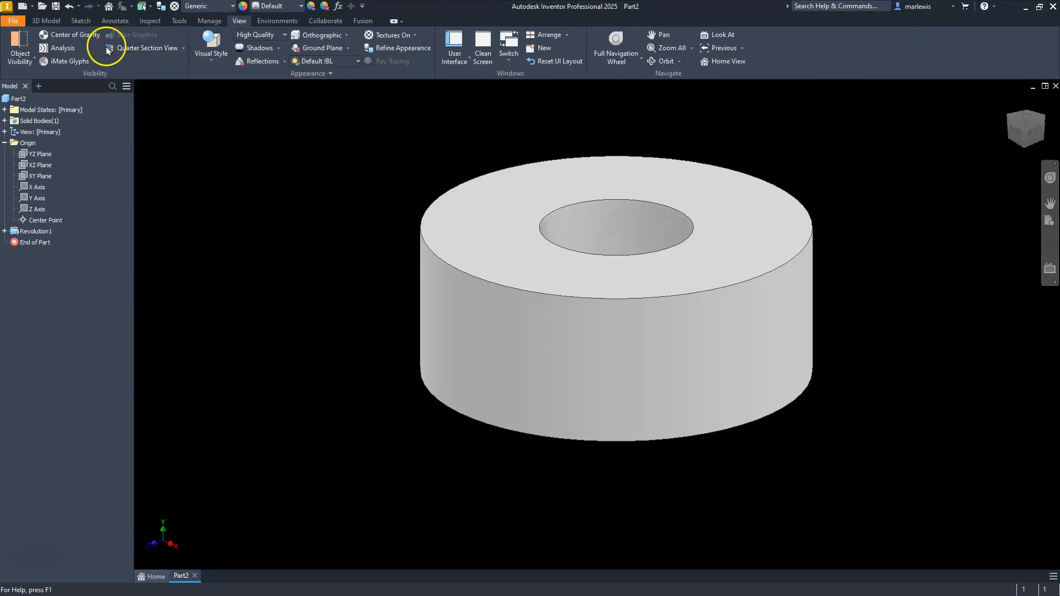
left_click(184, 48)
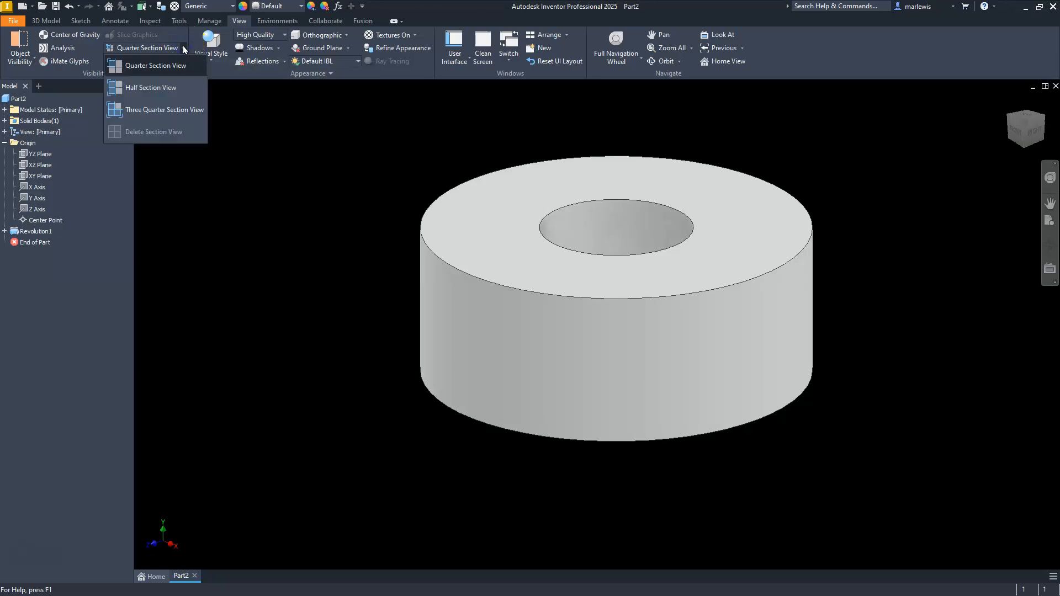
left_click(139, 87)
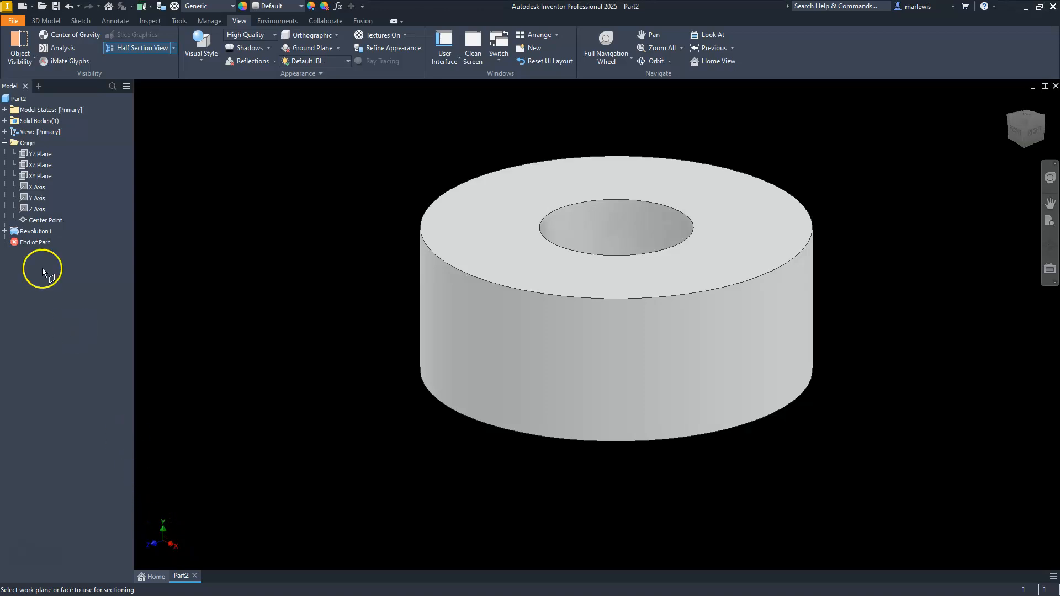
left_click(43, 175)
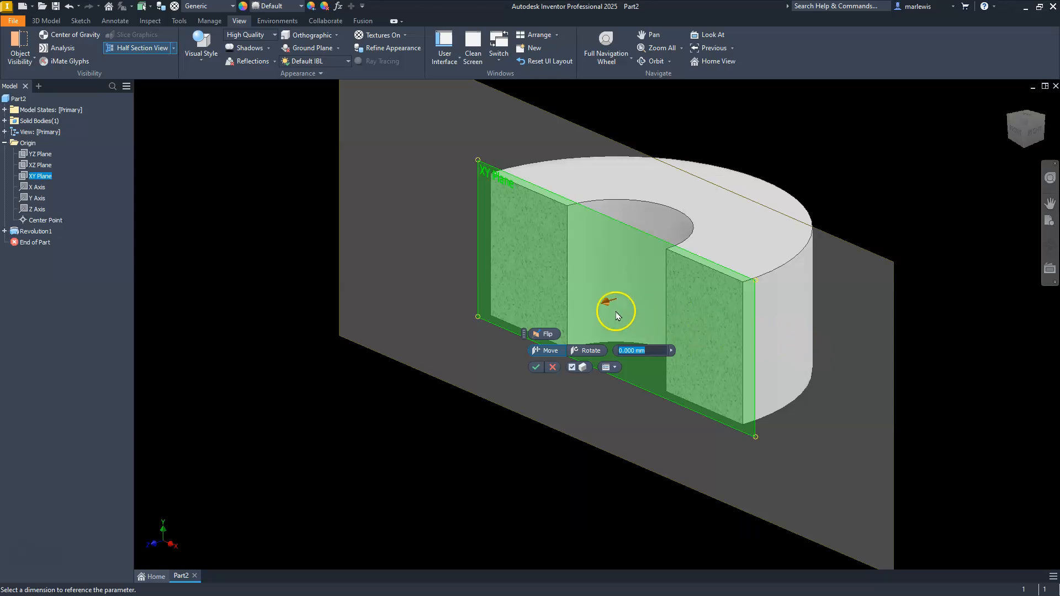
left_click_drag(602, 310, 655, 334)
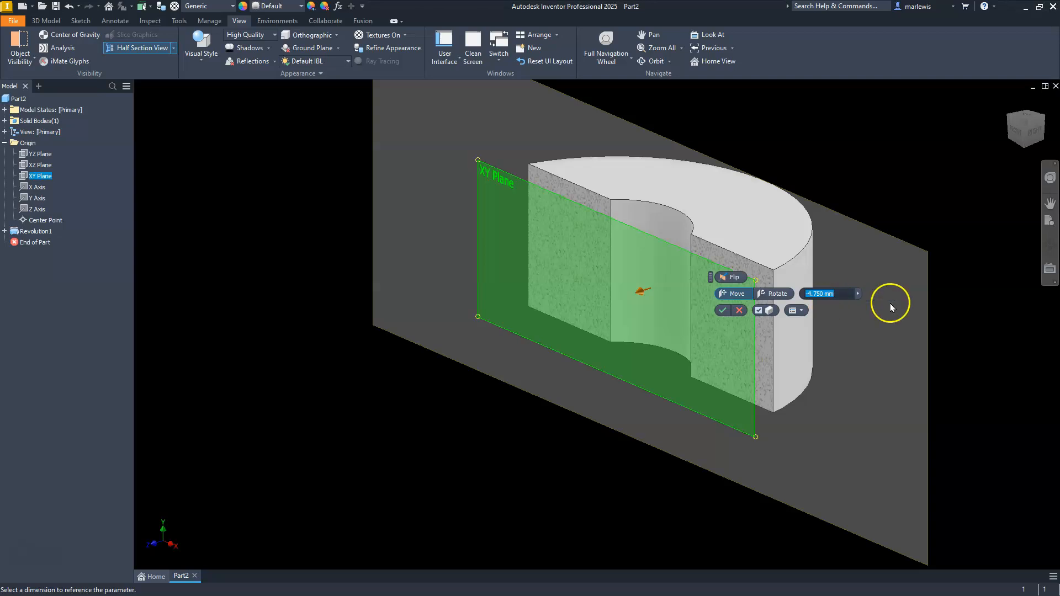
left_click(721, 310)
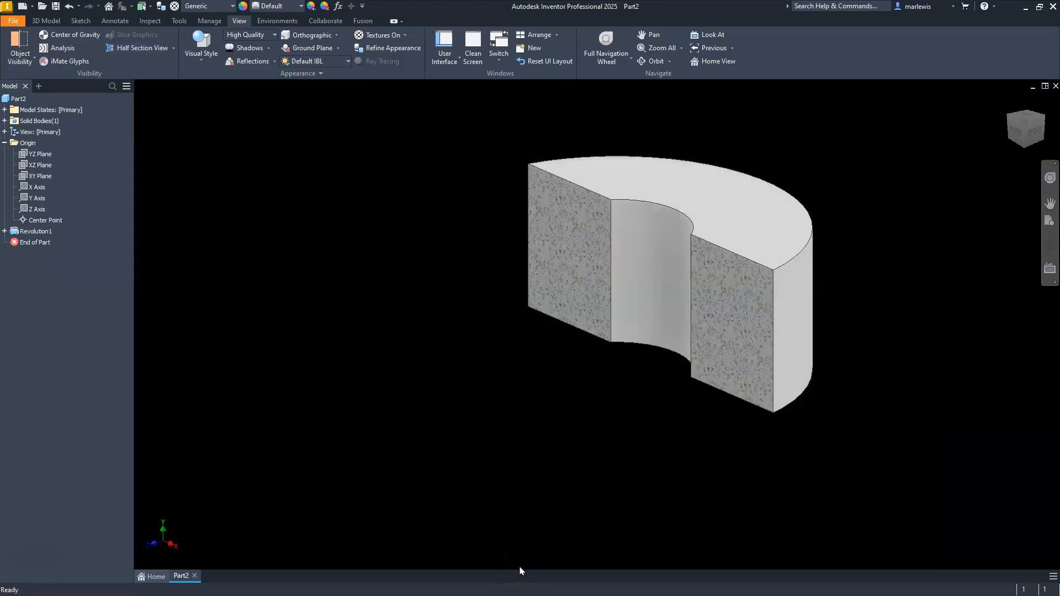
Delete the half section view of the ring and look over the available section view types
left_click(173, 48)
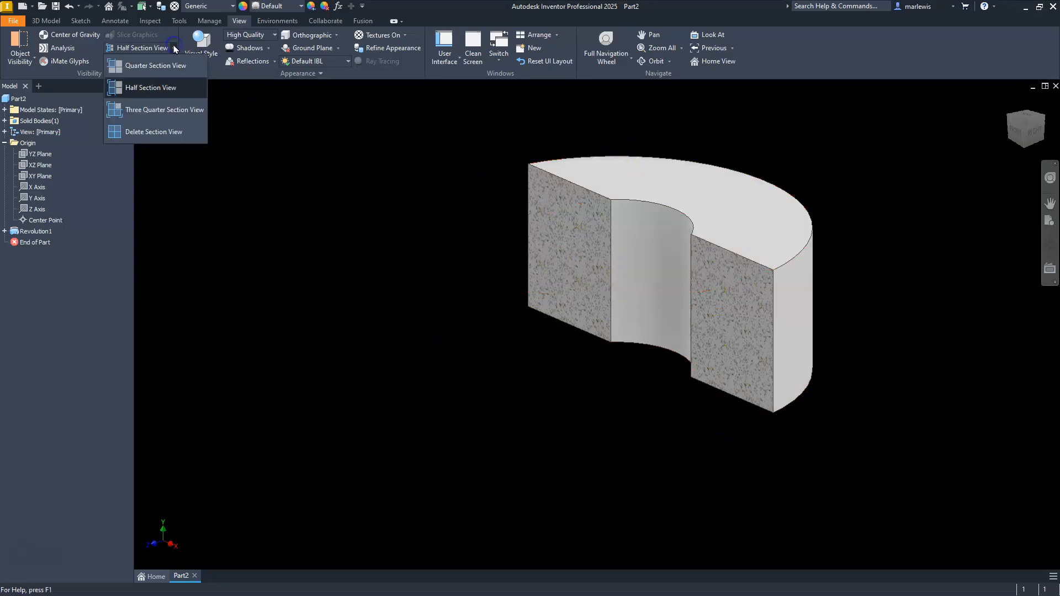
left_click(156, 133)
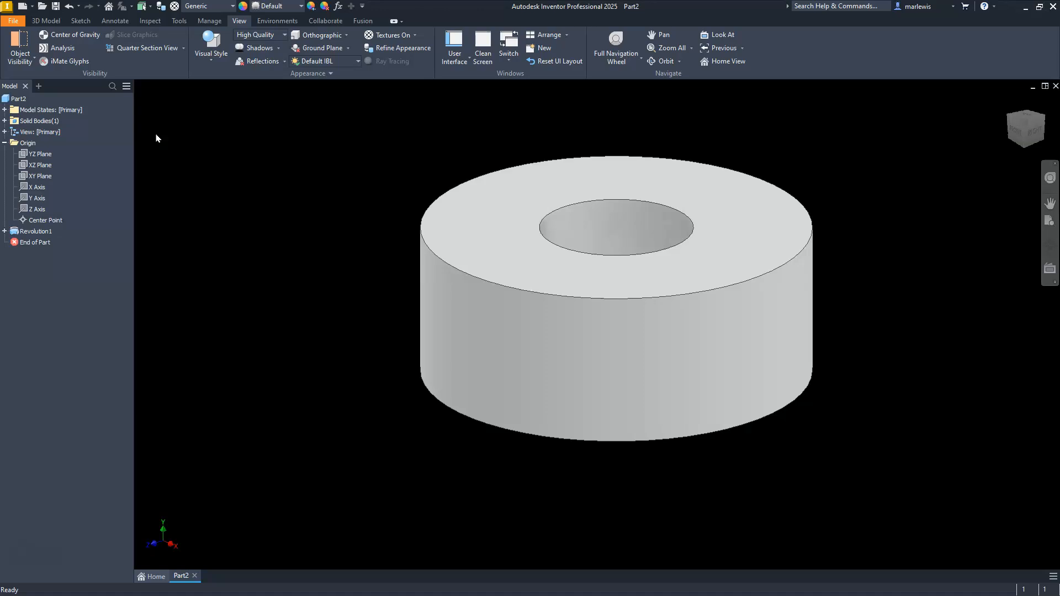
left_click(183, 50)
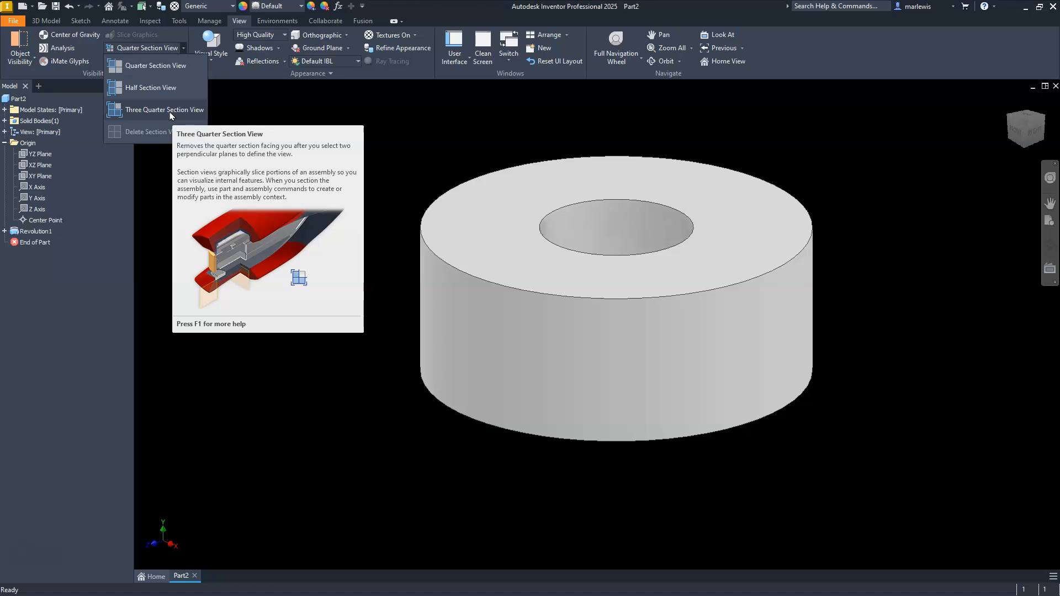
left_click(338, 147)
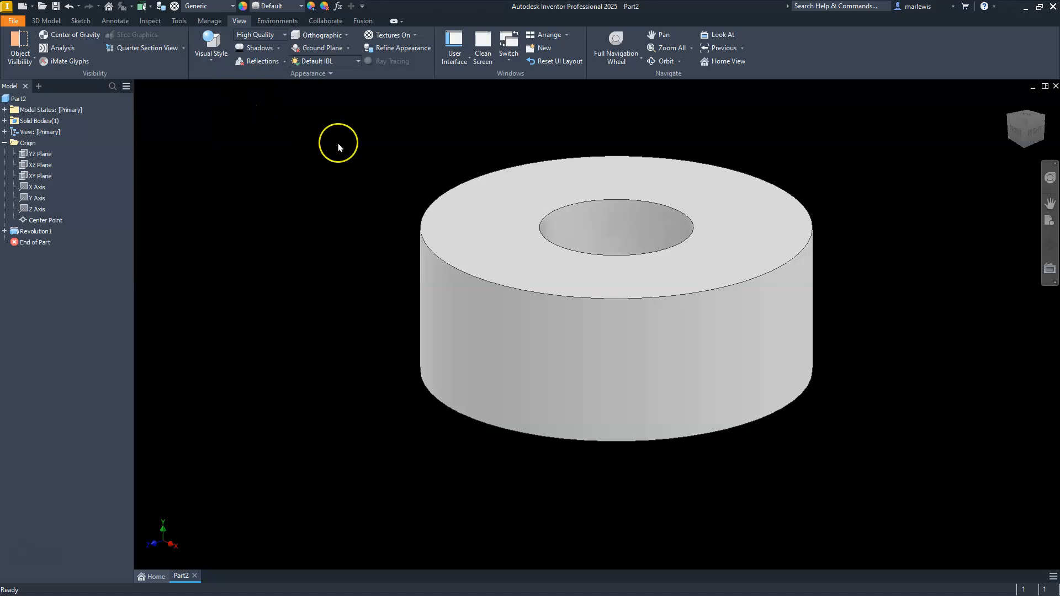
Undo the ring's revolve and go back to editing the rectangle's sketch with no command active
key("ctrl+z")
key("ctrl+z")
key("ctrl+z")
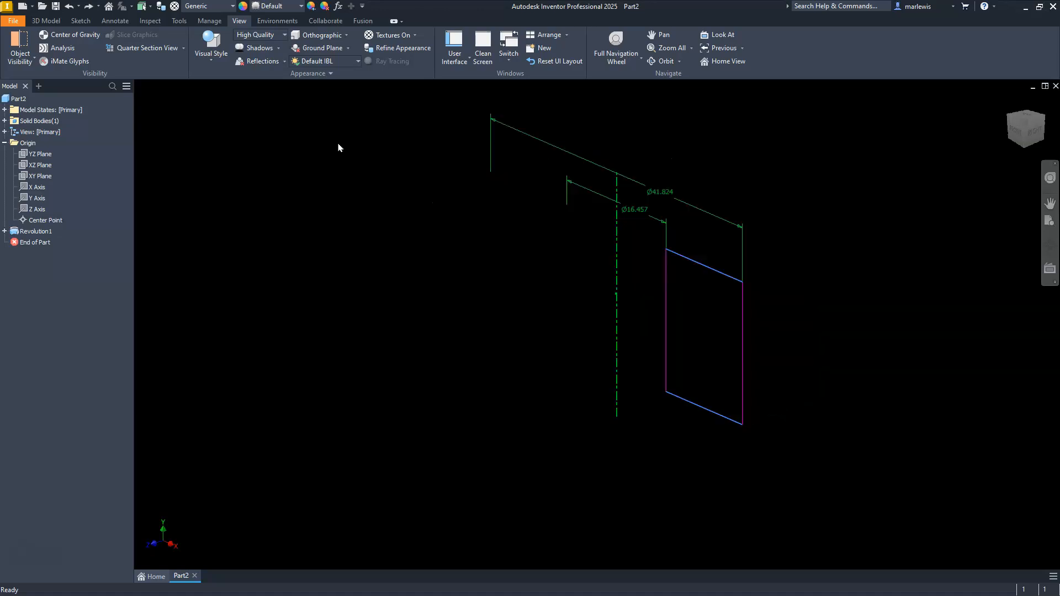
key("ctrl+z")
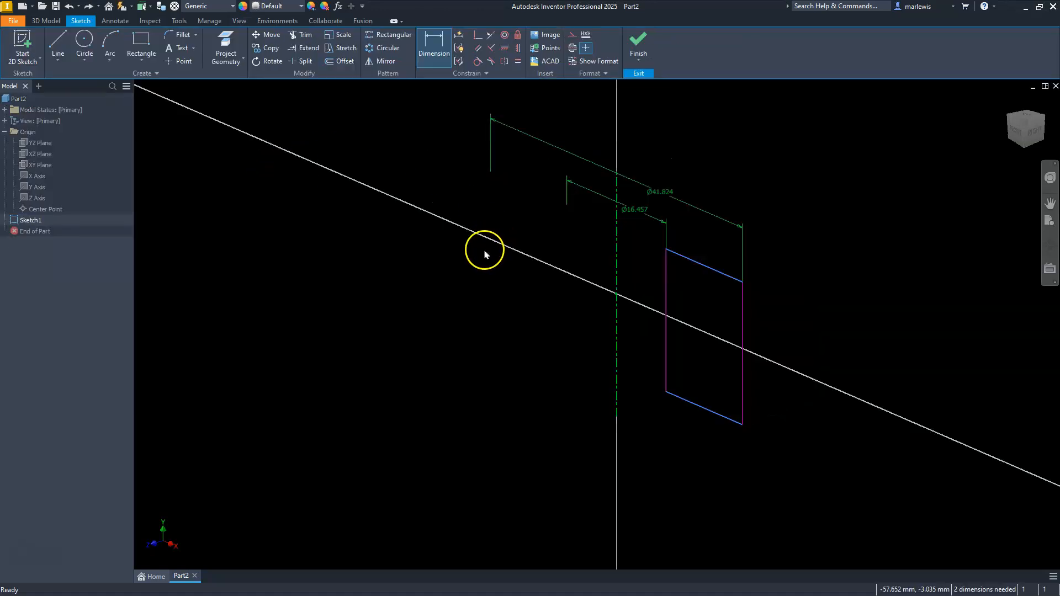
key("Escape")
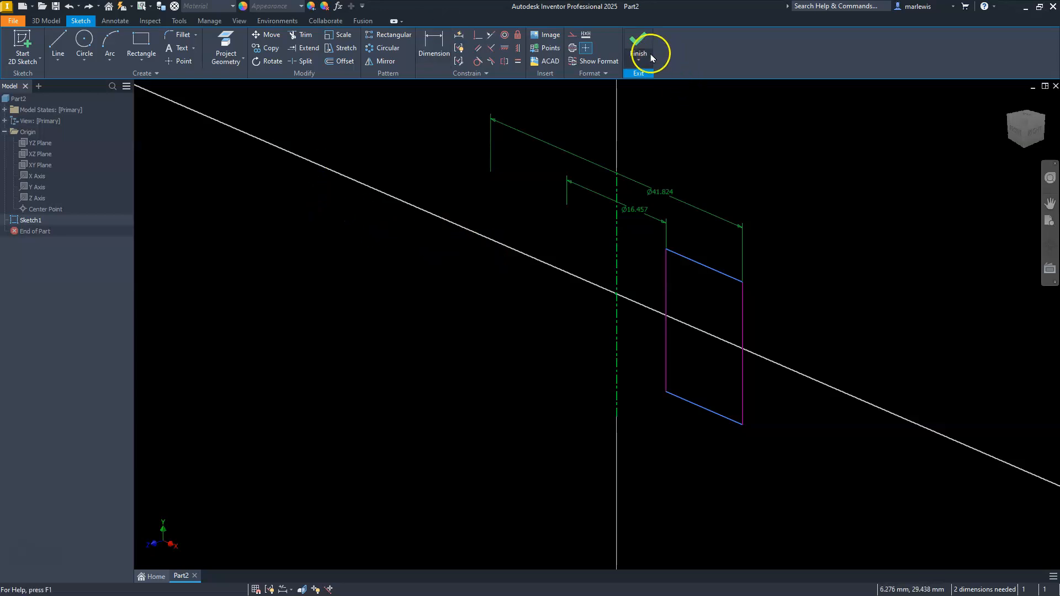
Face the sketch from the front and delete both diameter dimensions above the rectangle
left_click(1018, 129)
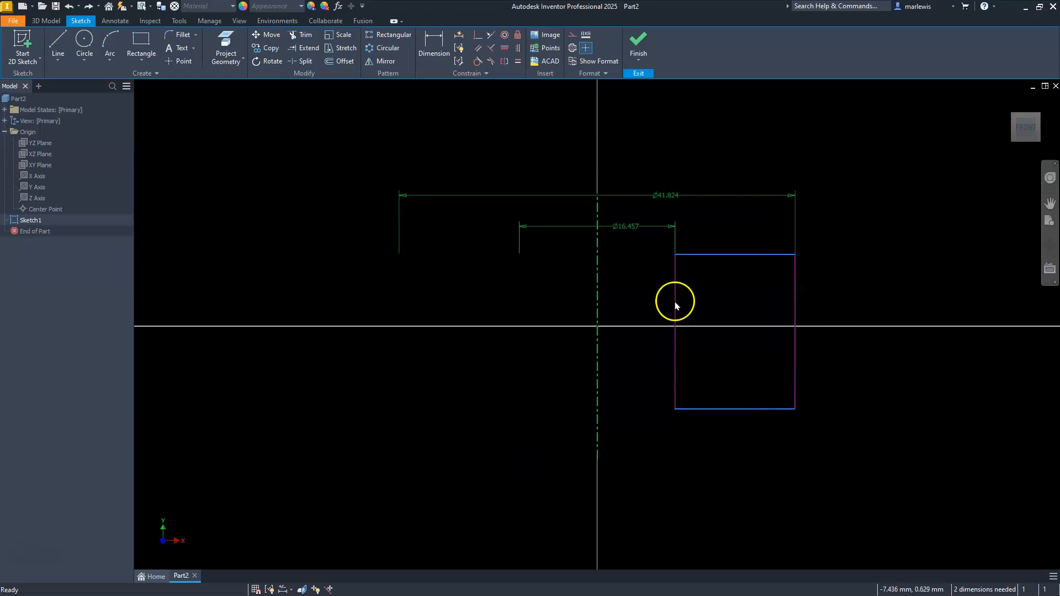
left_click(630, 227)
key("Delete")
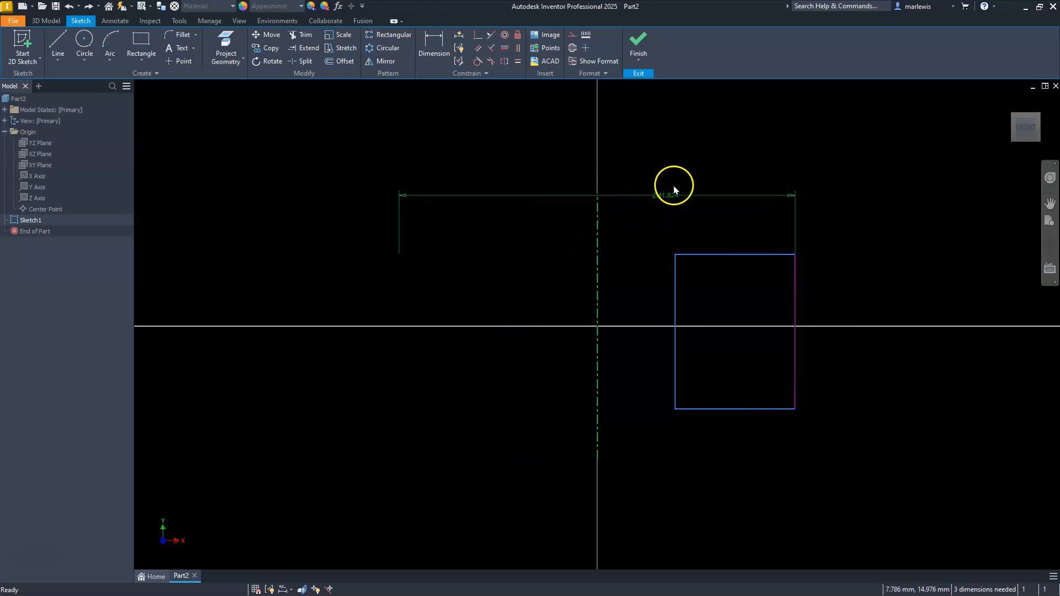
left_click(681, 195)
key("Delete")
Delete the centerline and constrain the rectangle's inner vertical edge coincident with the origin point
left_click(597, 274)
key("Delete")
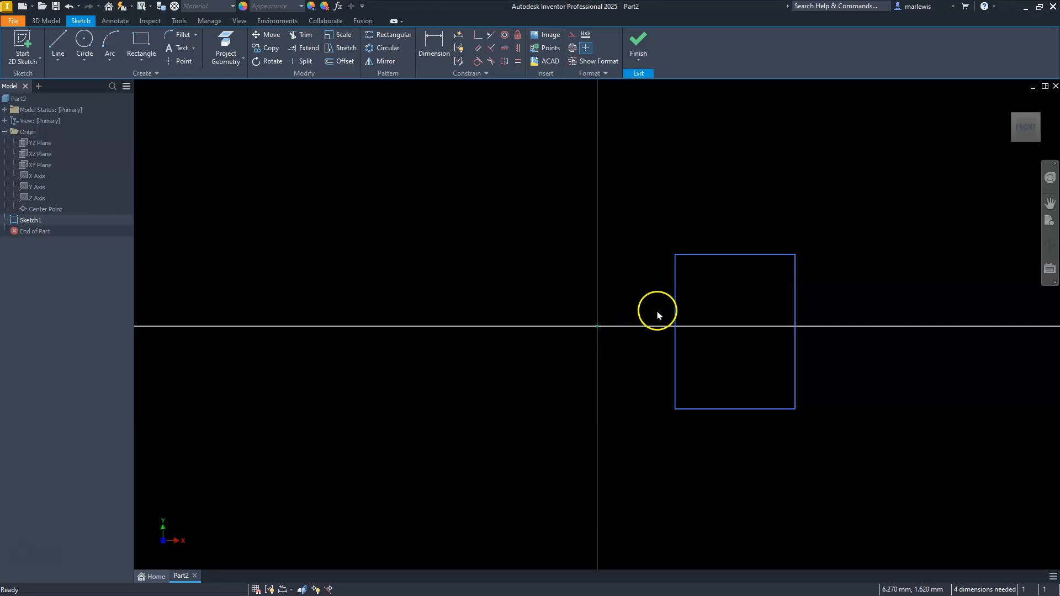
left_click(477, 35)
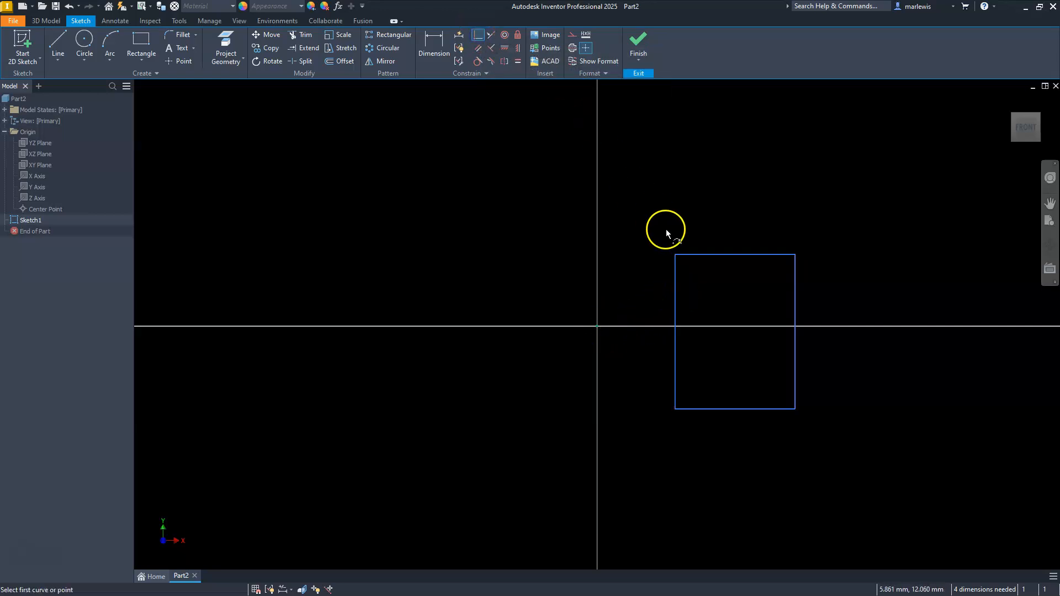
left_click(674, 288)
left_click(596, 327)
key("Escape")
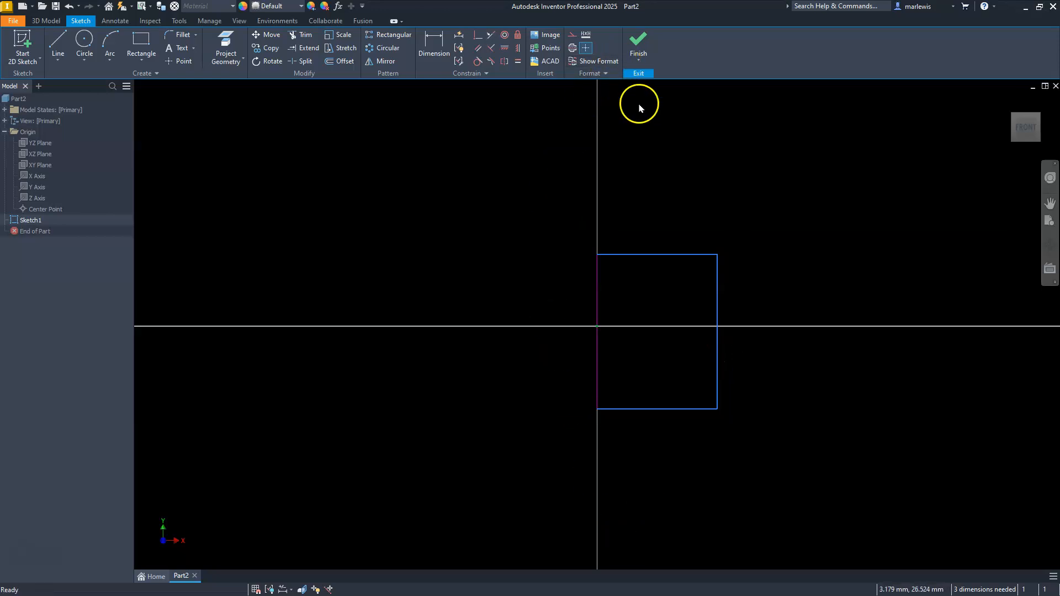
Finish the sketch and revolve the rectangle a full 360 degrees around its own upper edge into a solid
left_click(638, 51)
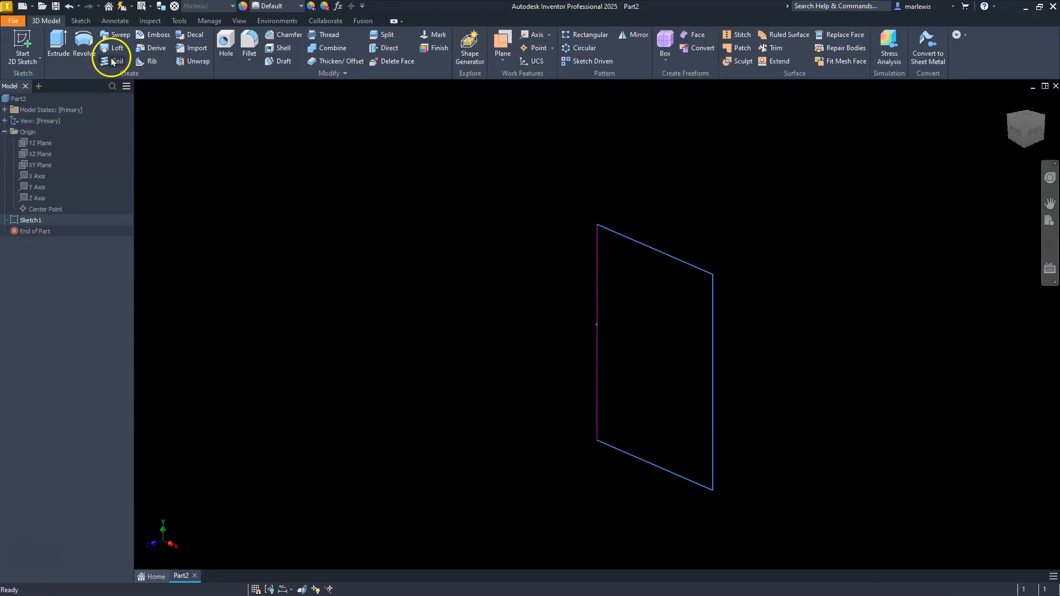
left_click(84, 42)
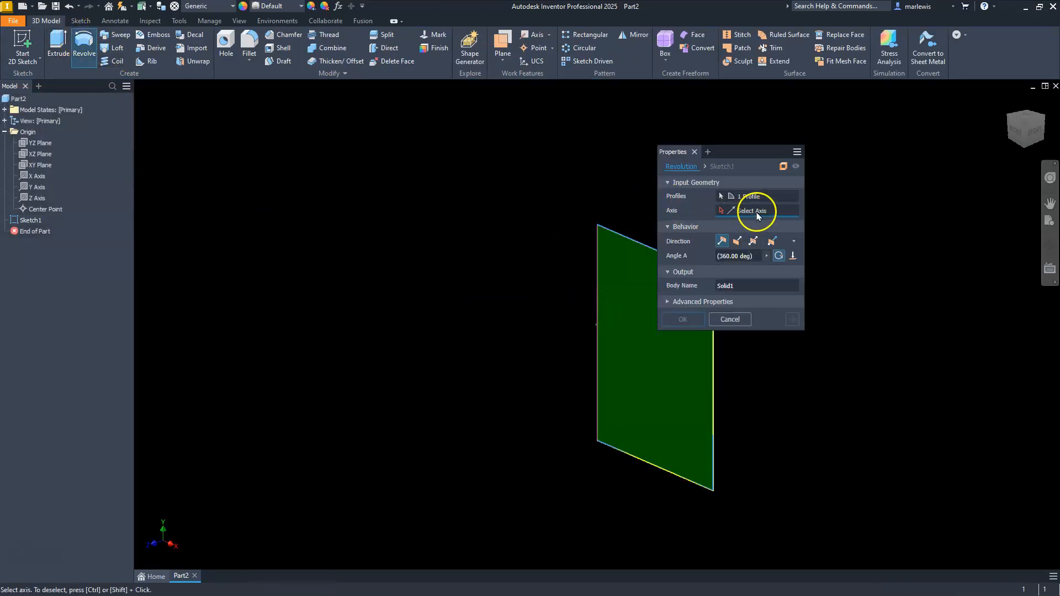
left_click(736, 216)
left_click(625, 260)
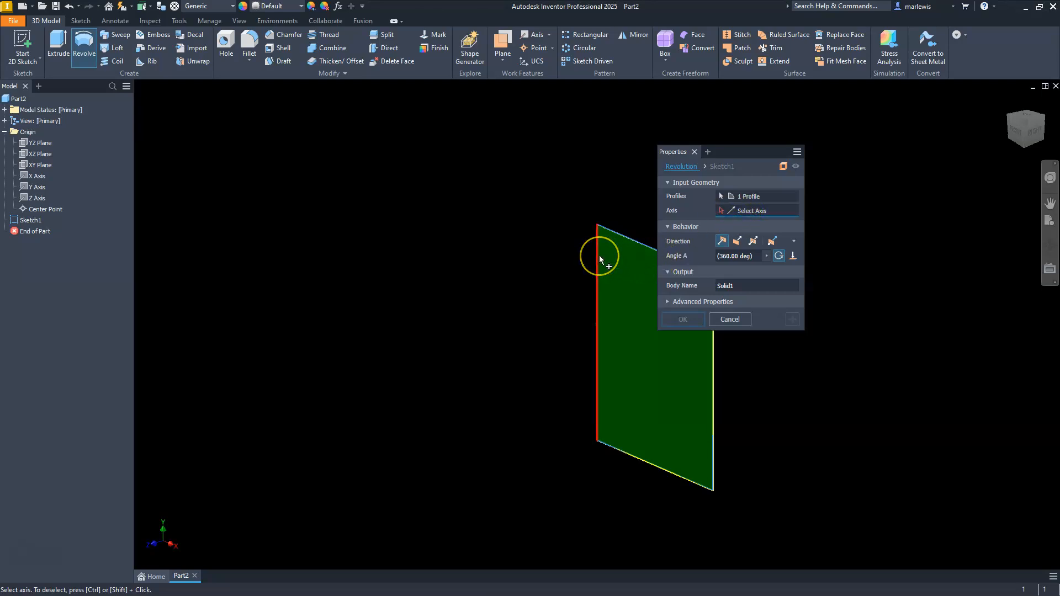
scroll(485, 277, "down", 5)
scroll(518, 275, "up", 3)
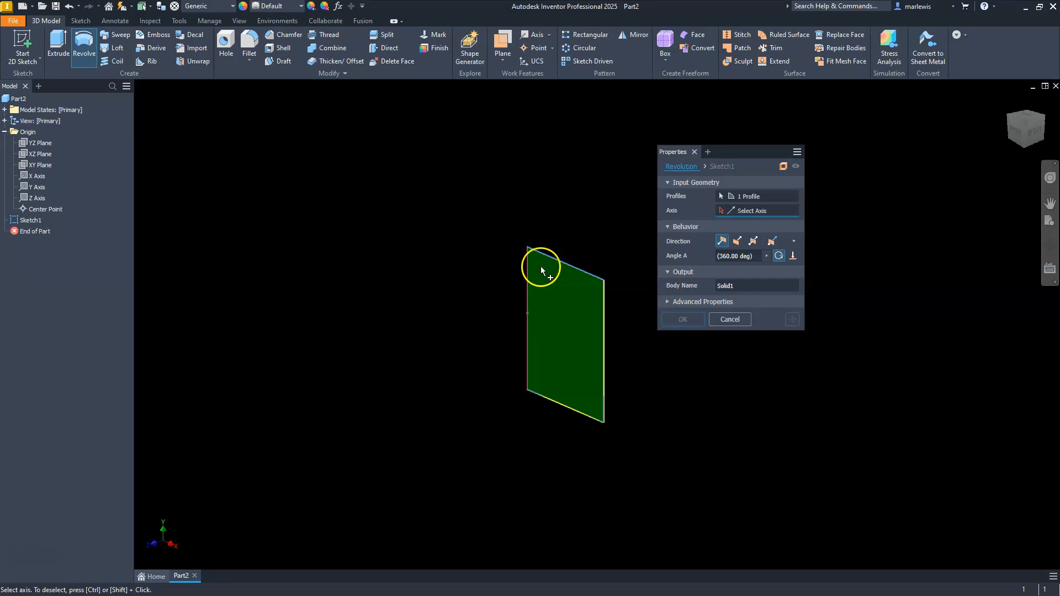
left_click(565, 260)
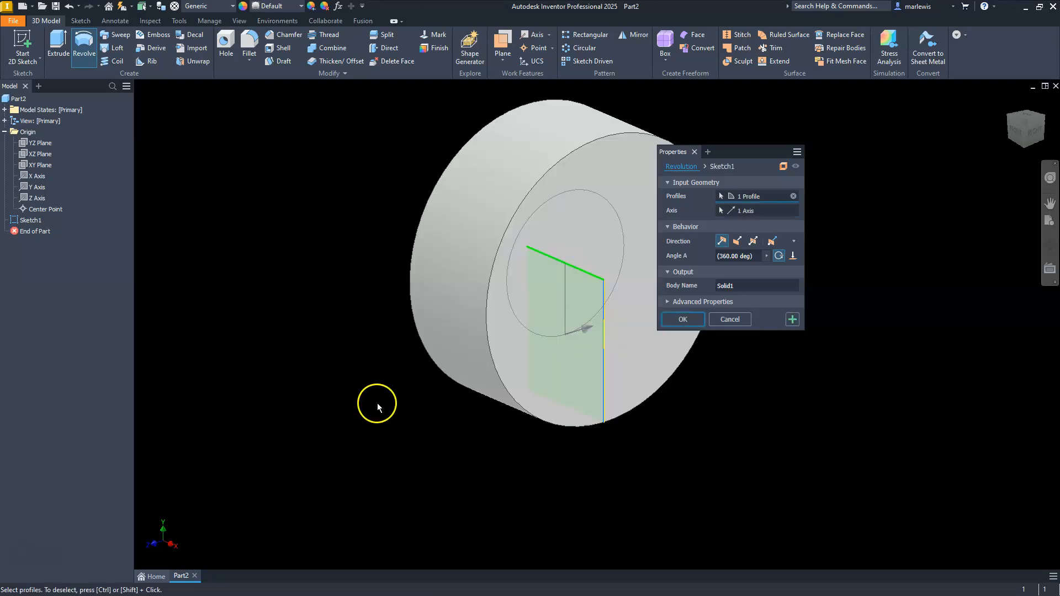
left_click(682, 319)
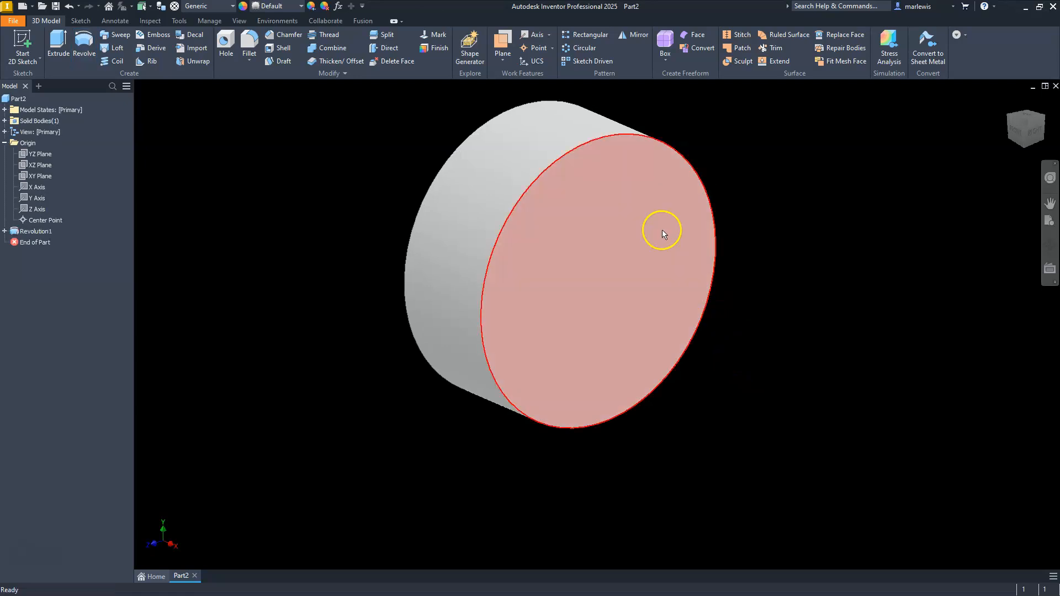
left_click(597, 314)
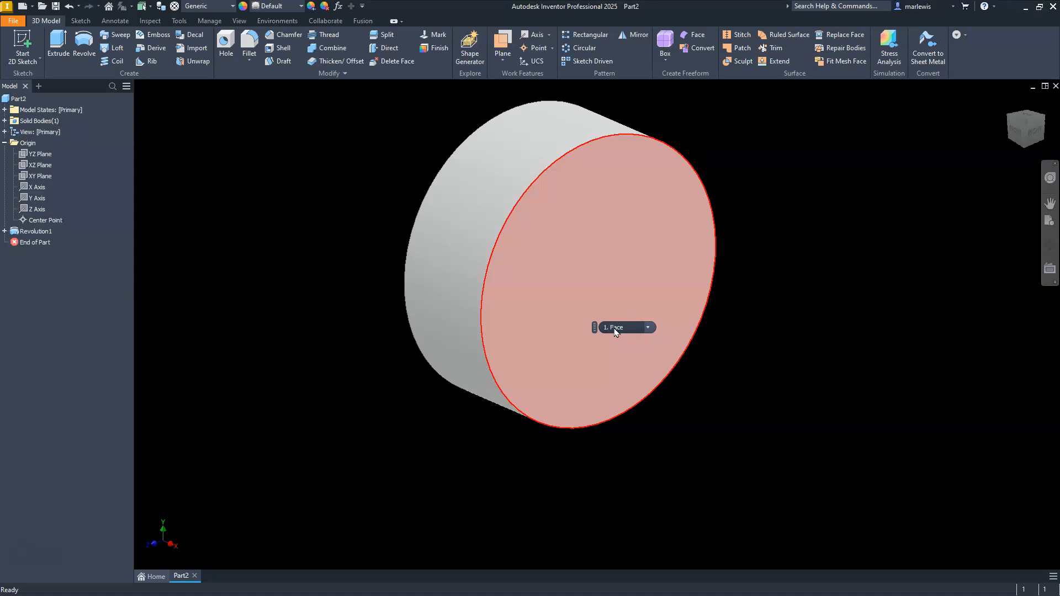
left_click(414, 442)
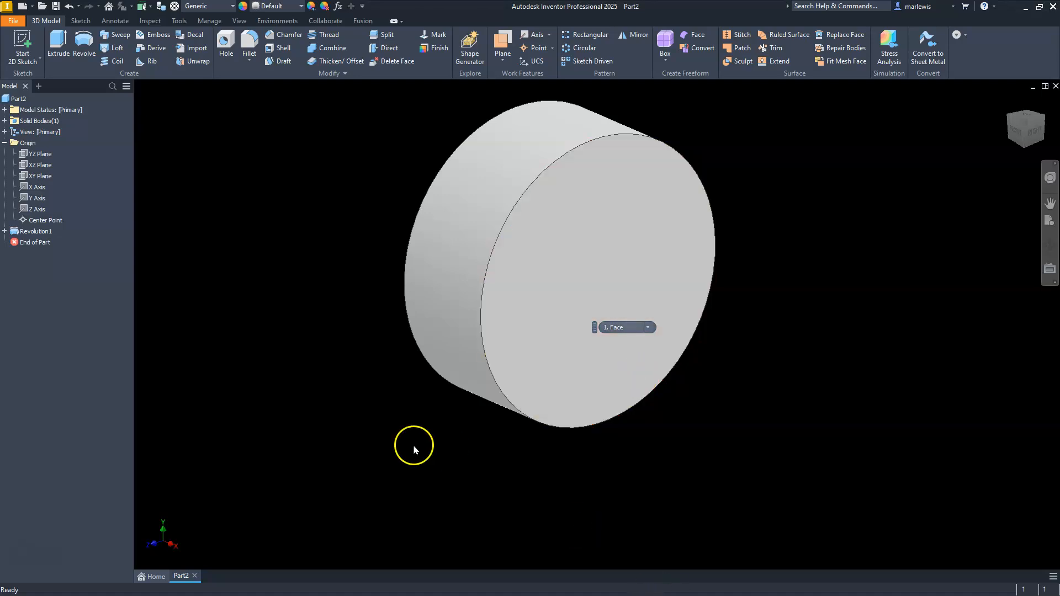
Undo the revolve around the upper edge, the coincident constraint and the centerline deletion
key("ctrl+z")
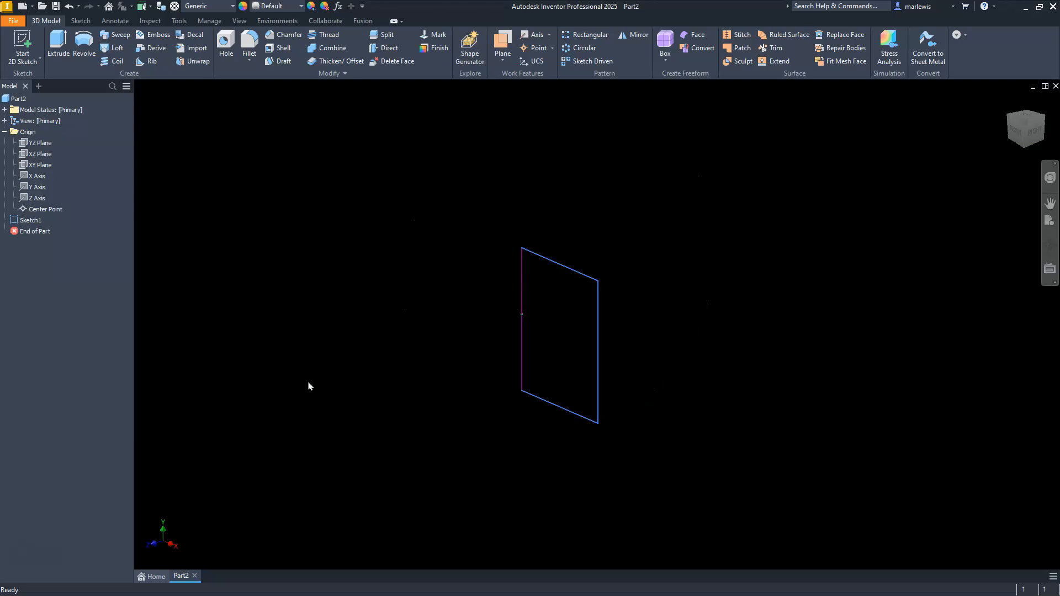
key("ctrl+z")
key("ctrl+z")
key("ctrl+z")
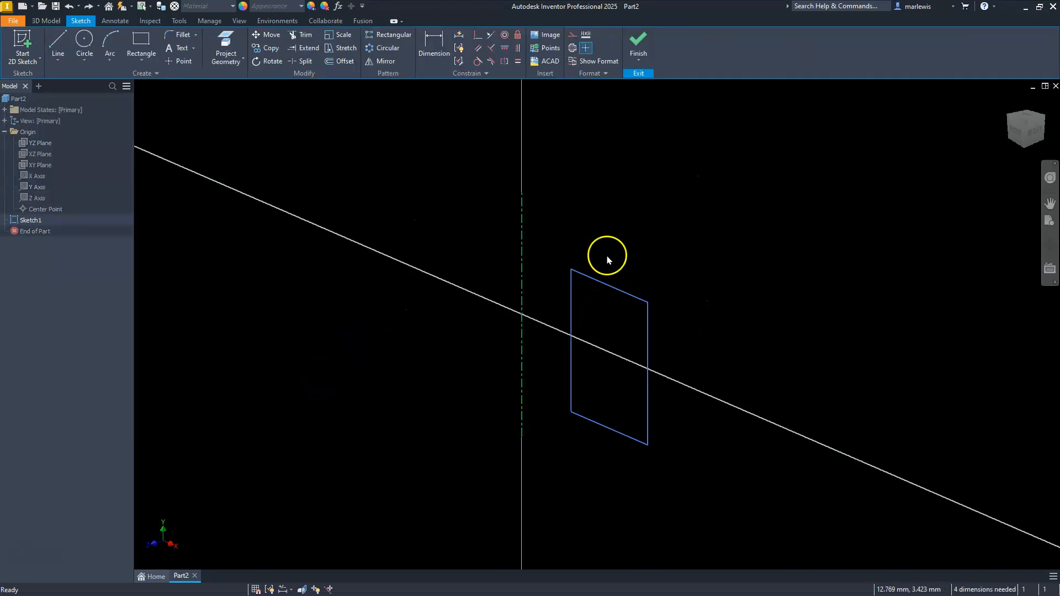
Delete the rectangle's inner vertical edge to open the profile, and finish the sketch
left_click(1011, 132)
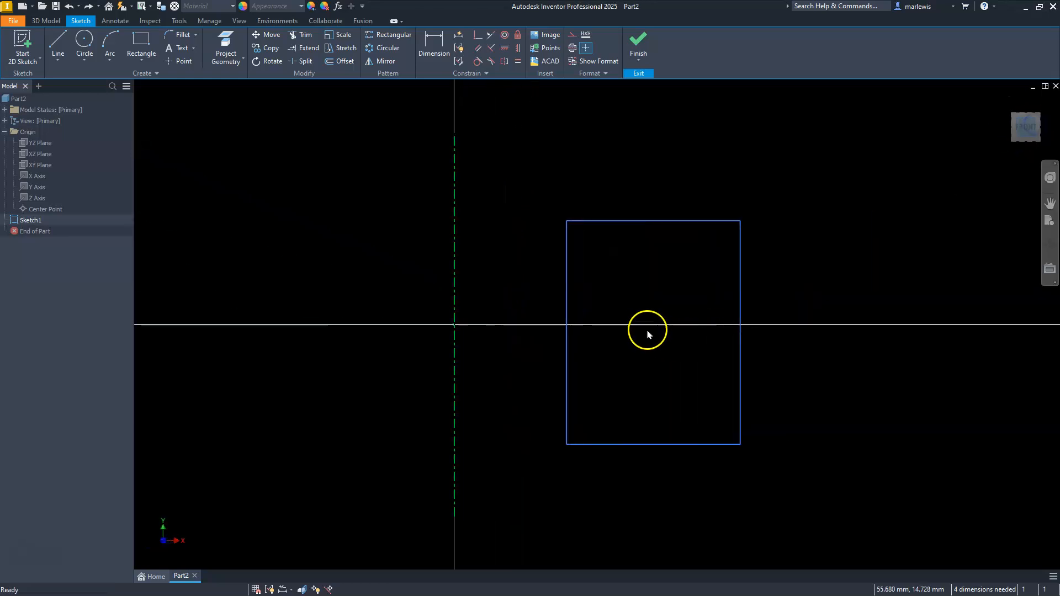
left_click(568, 295)
key("Delete")
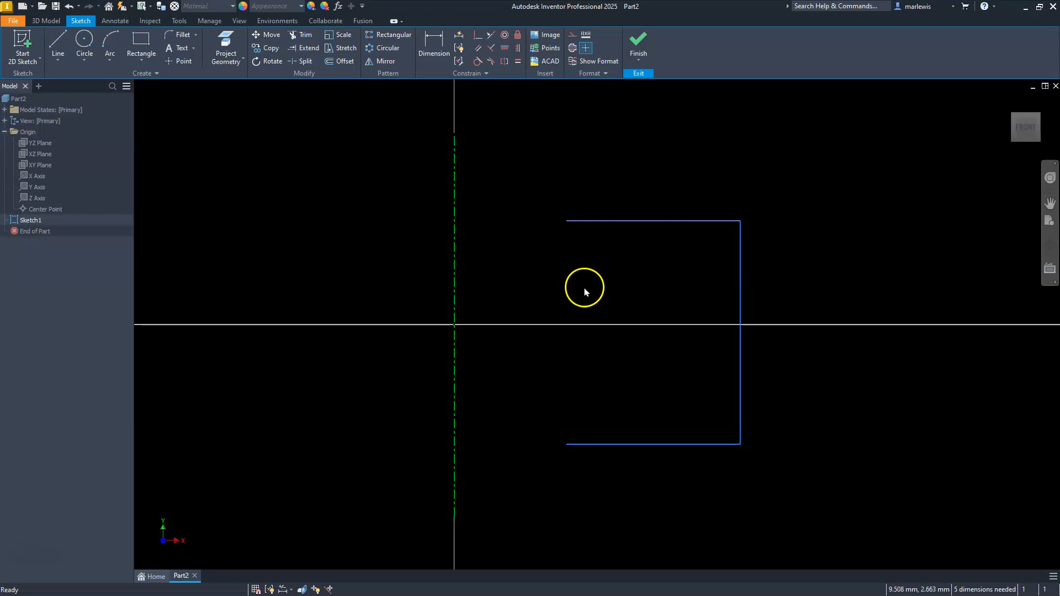
left_click(638, 41)
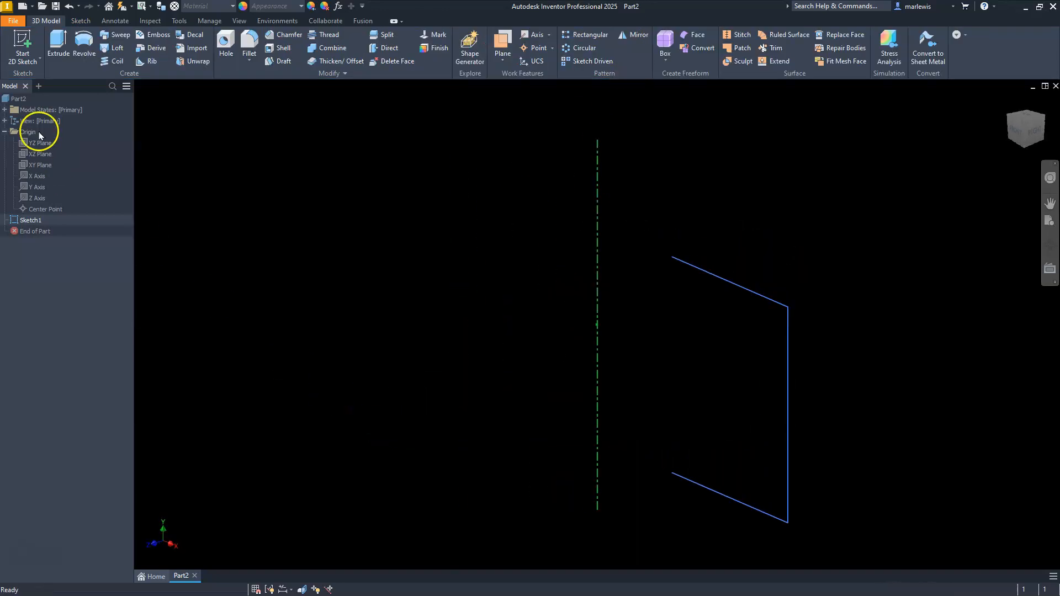
Revolve the open three-line profile a full 360 degrees around the centerline as a surface, and inspect it from another angle
left_click(78, 42)
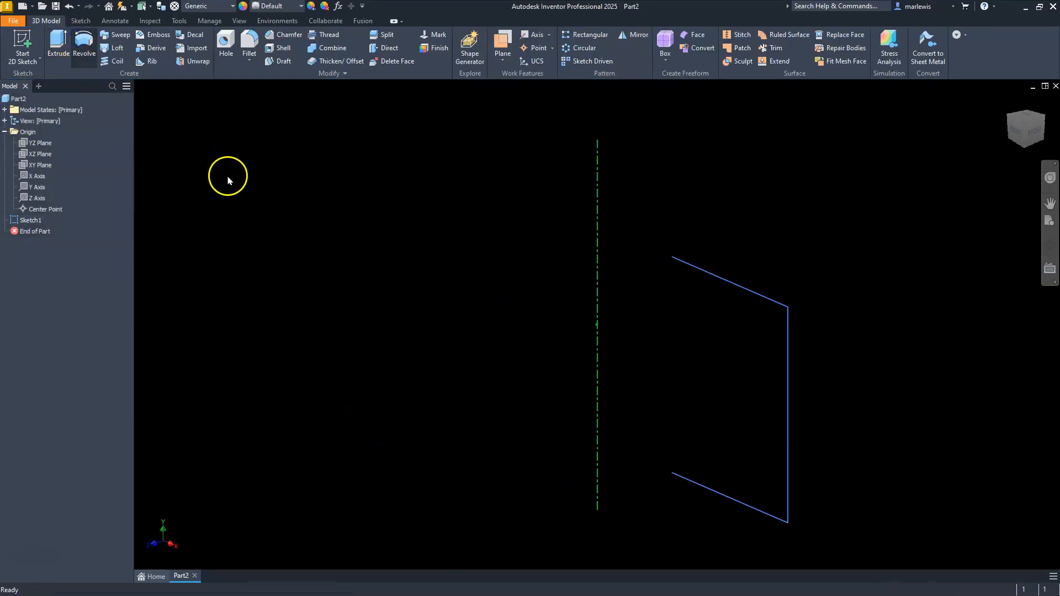
scroll(386, 204, "down", 4)
scroll(436, 217, "up", 3)
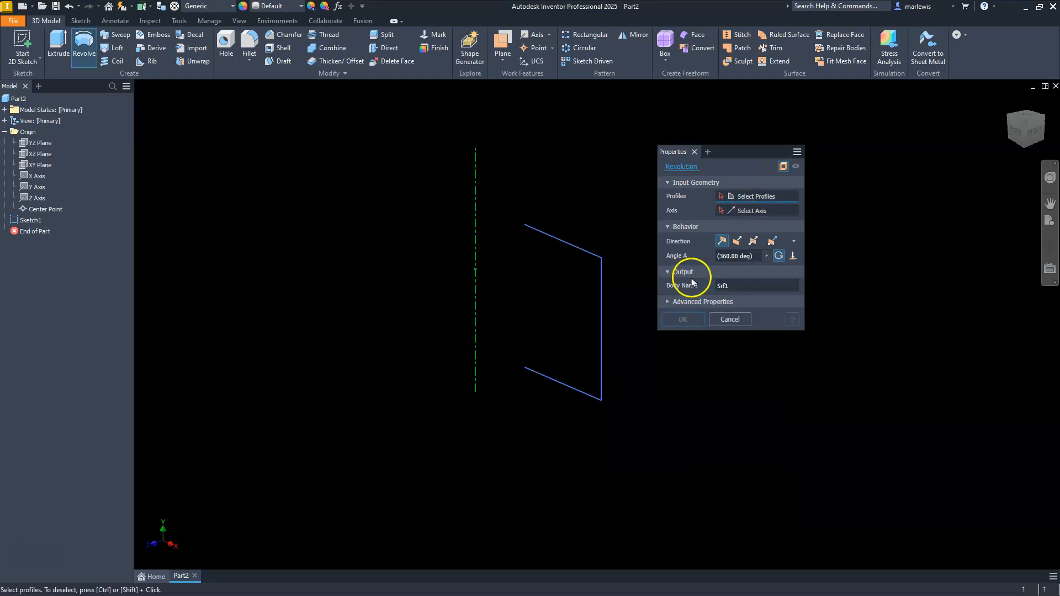
left_click(586, 254)
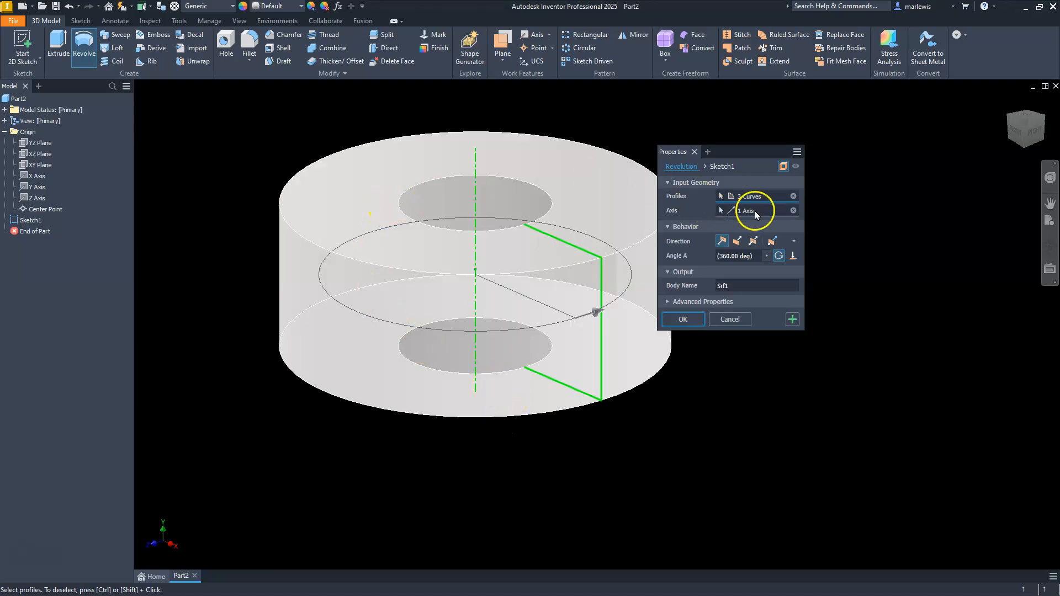
left_click(682, 319)
middle_click_drag(454, 279, 575, 322)
left_click(1050, 244)
left_click_drag(591, 379, 605, 353)
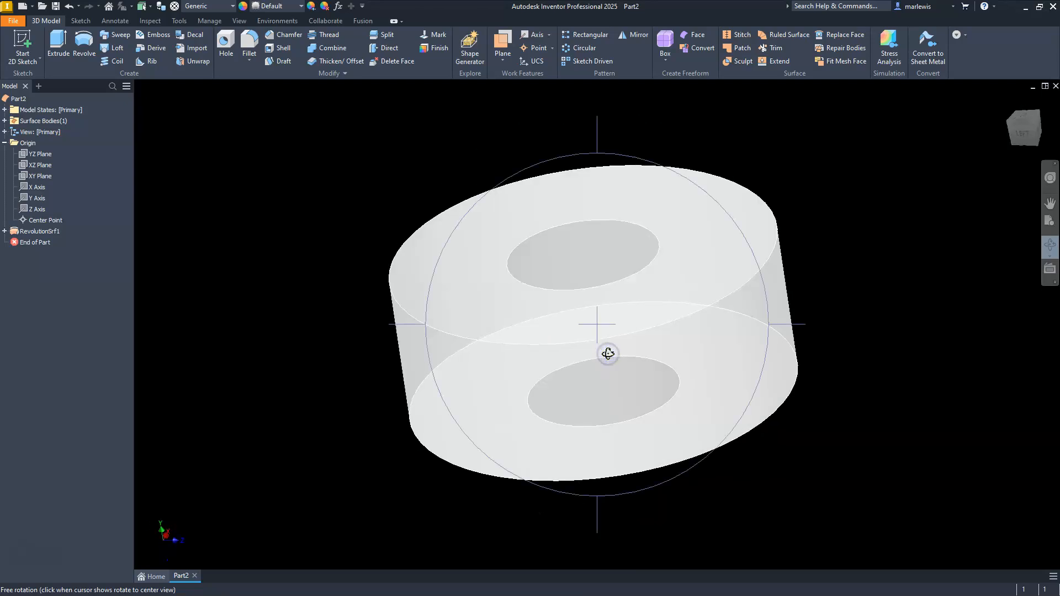
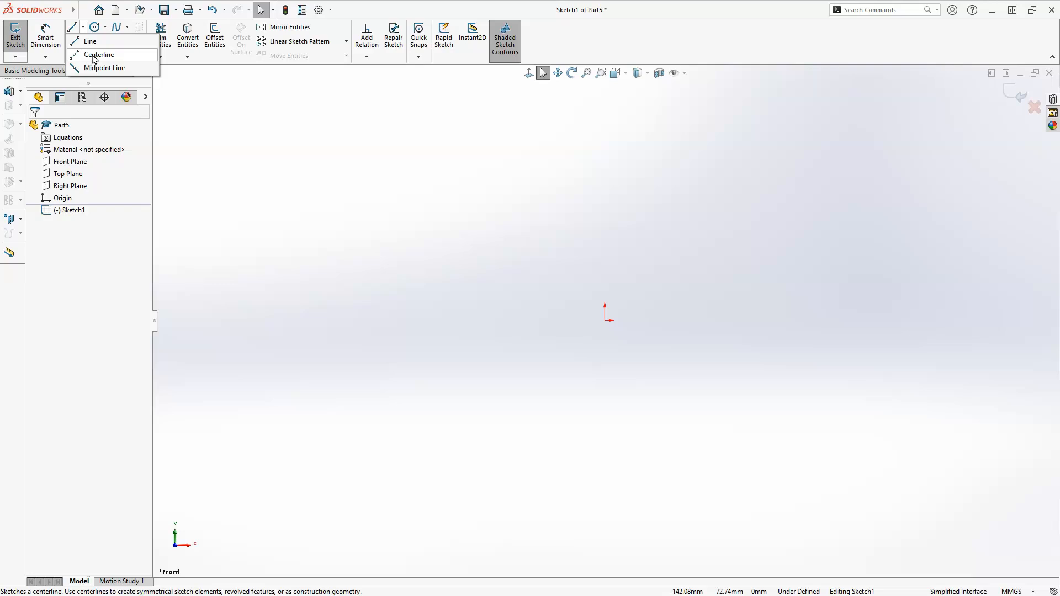
Sketch a near-vertical line about 54 mm long upward from the origin
left_click(93, 47)
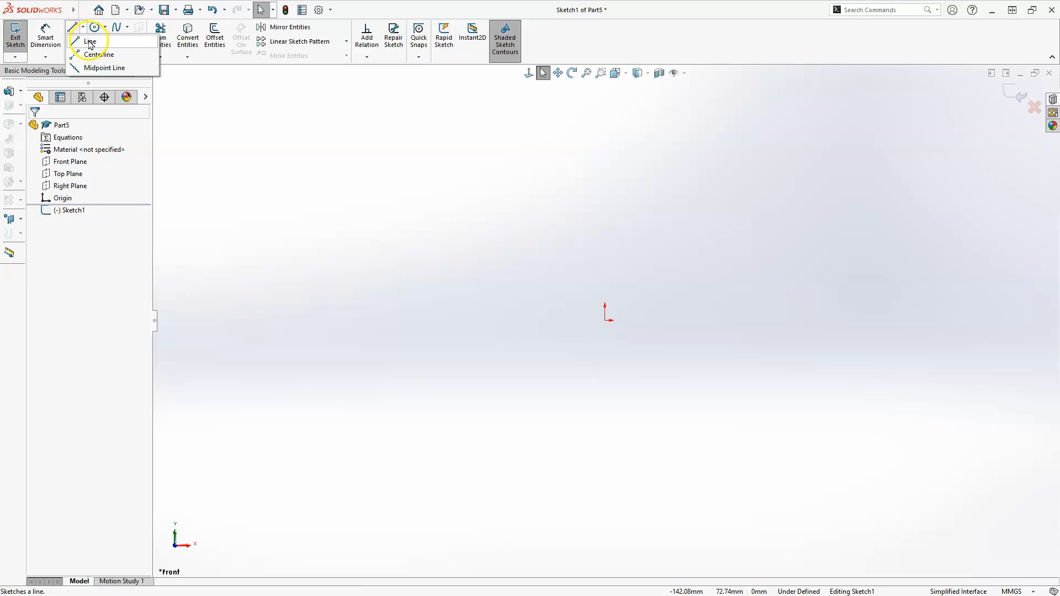
left_click(605, 321)
left_click(601, 150)
left_click(580, 232)
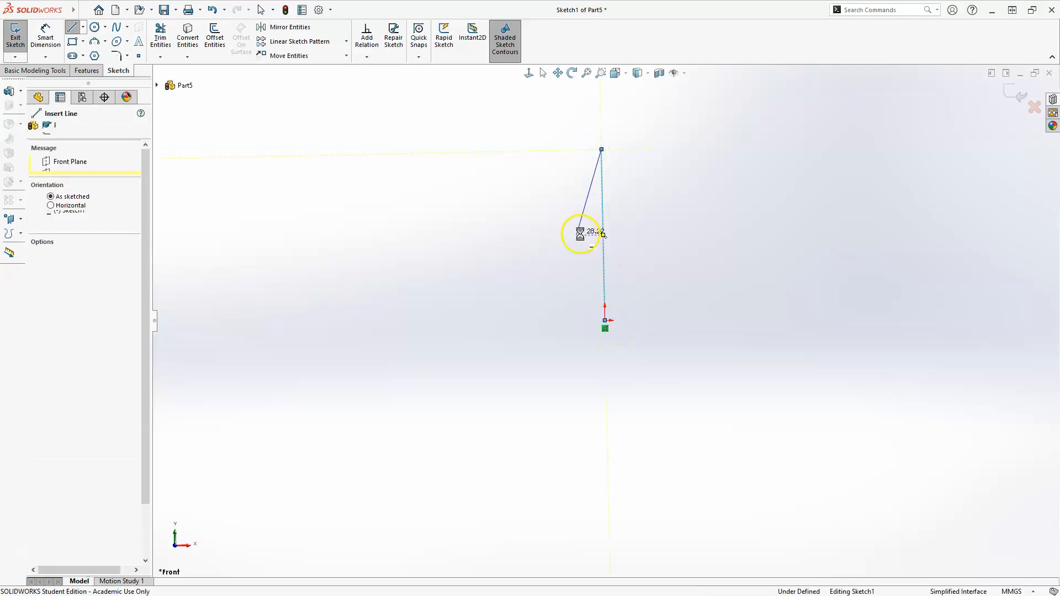
key("Escape")
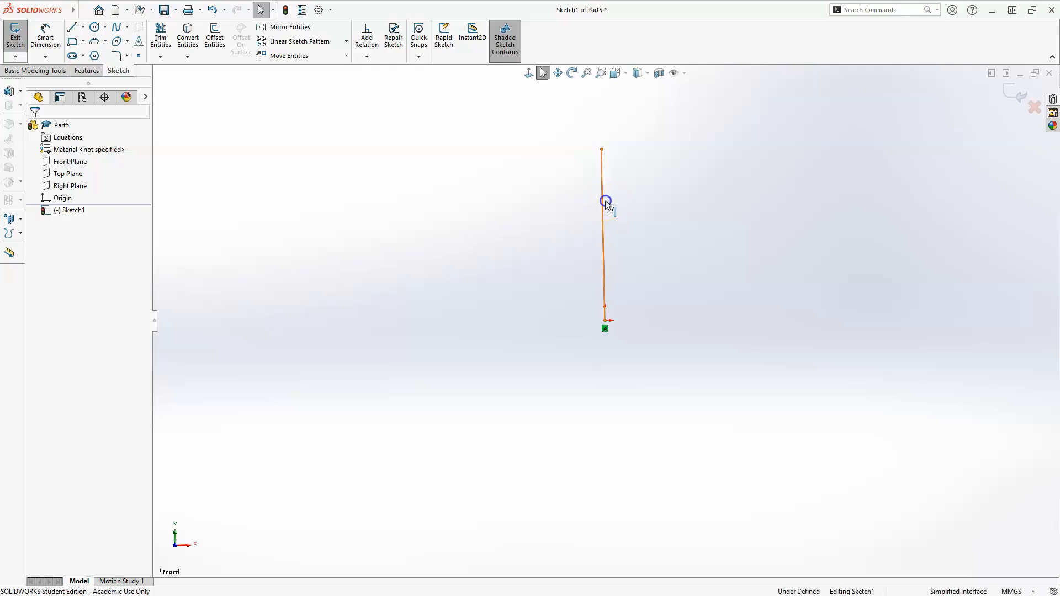
Make the line above the origin vertical and convert it to construction geometry
left_click(606, 203)
left_click(657, 154)
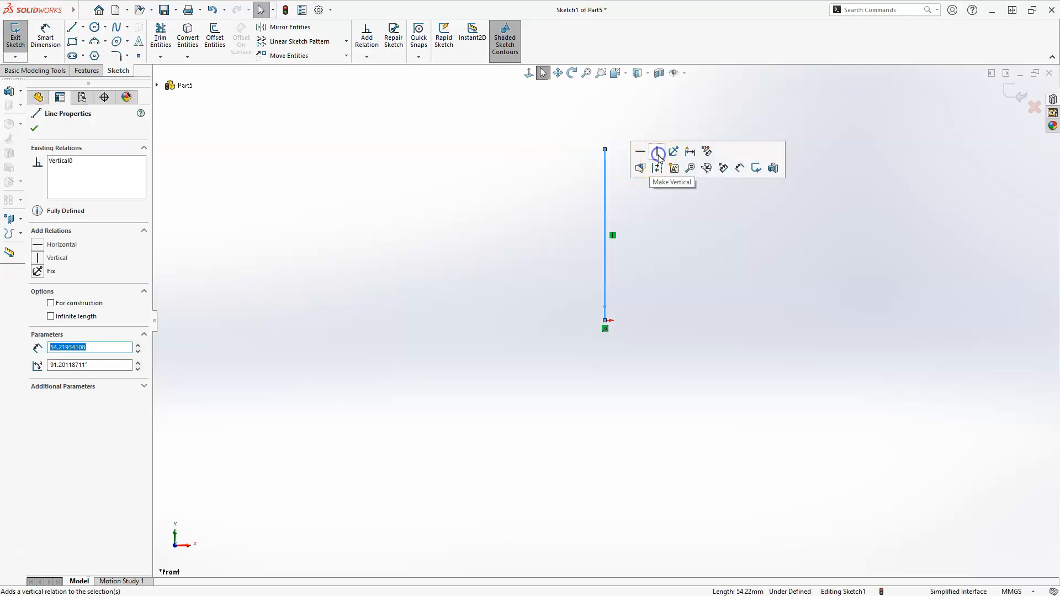
left_click(657, 171)
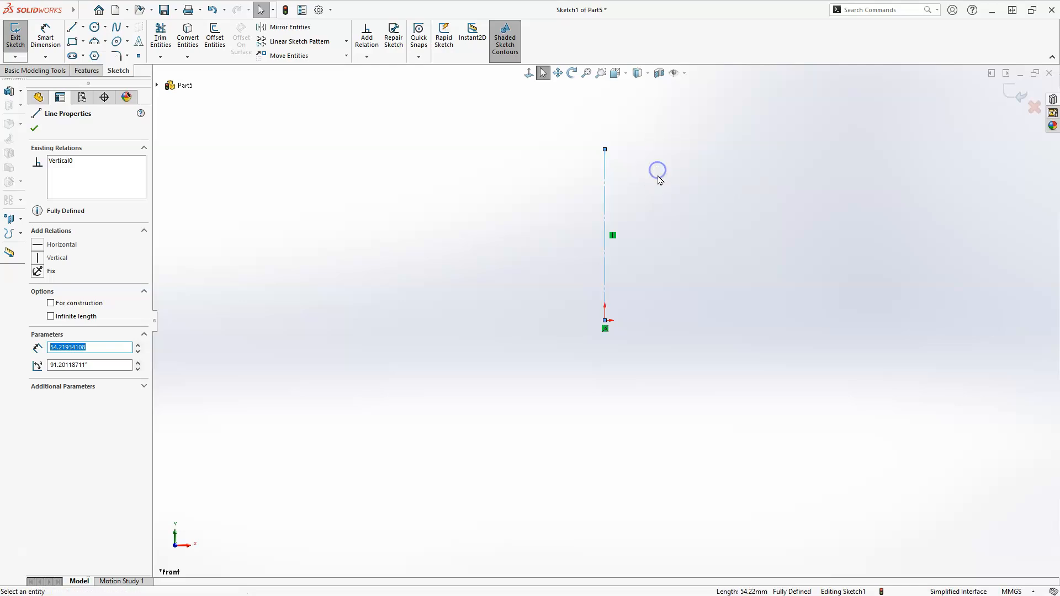
left_click(661, 185)
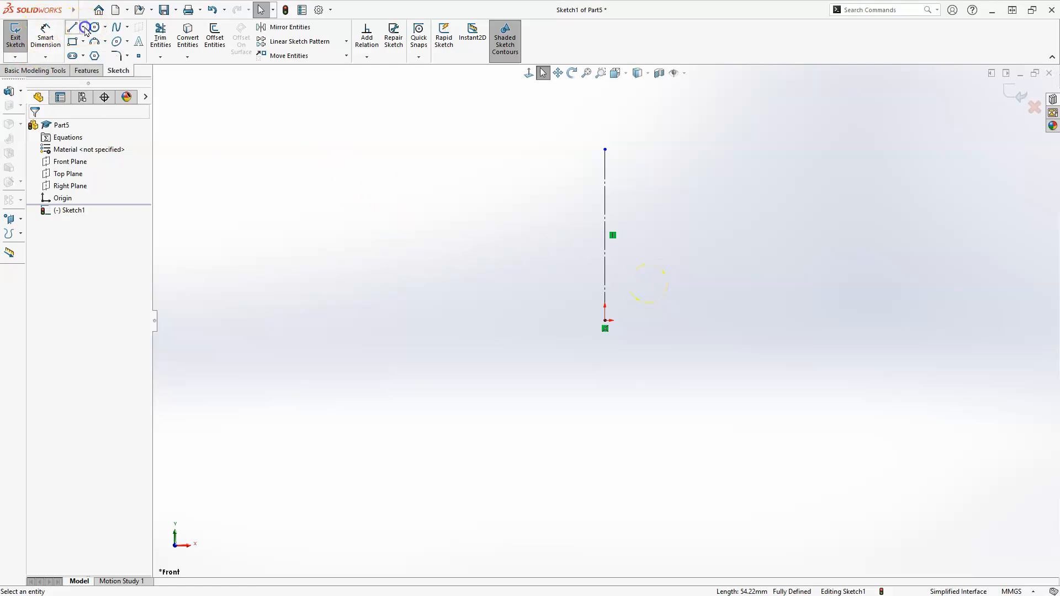
Sketch a second vertical centerline about 80 mm long, about 20 mm to the left of the origin
left_click(84, 28)
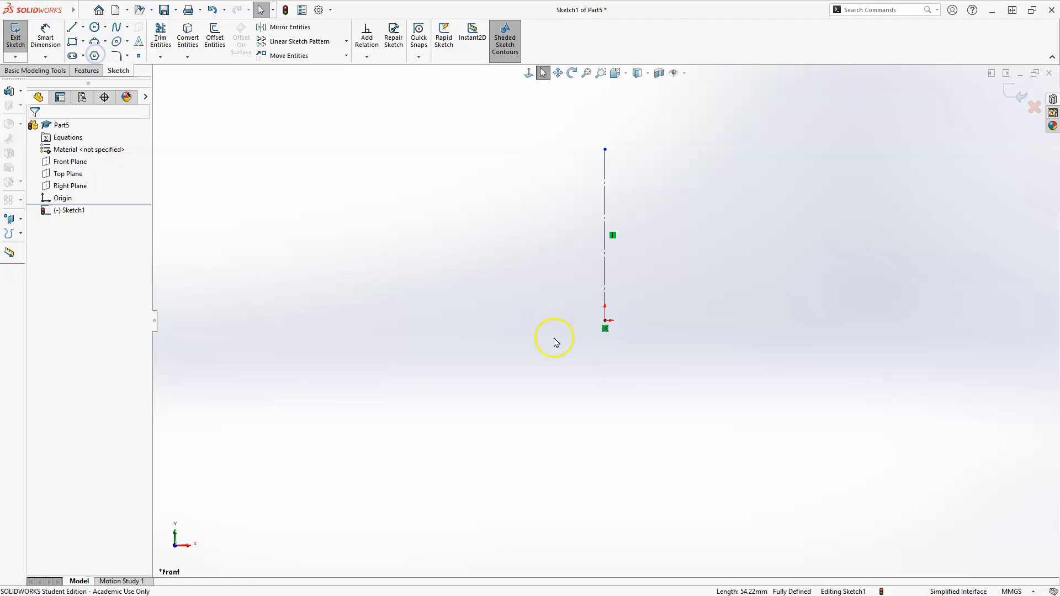
left_click(542, 176)
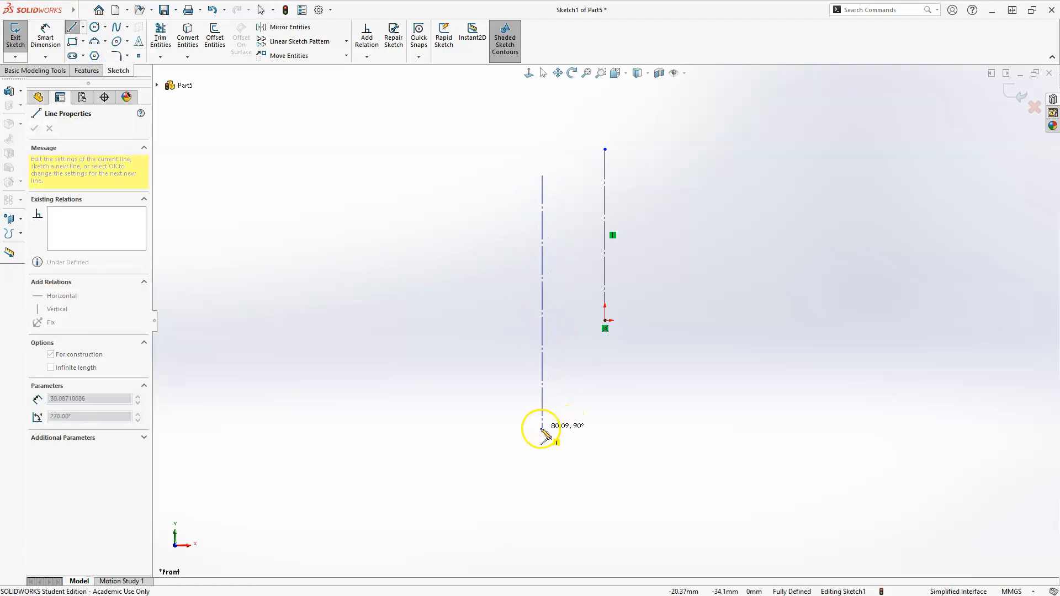
left_click(543, 428)
key("Escape")
key("Escape")
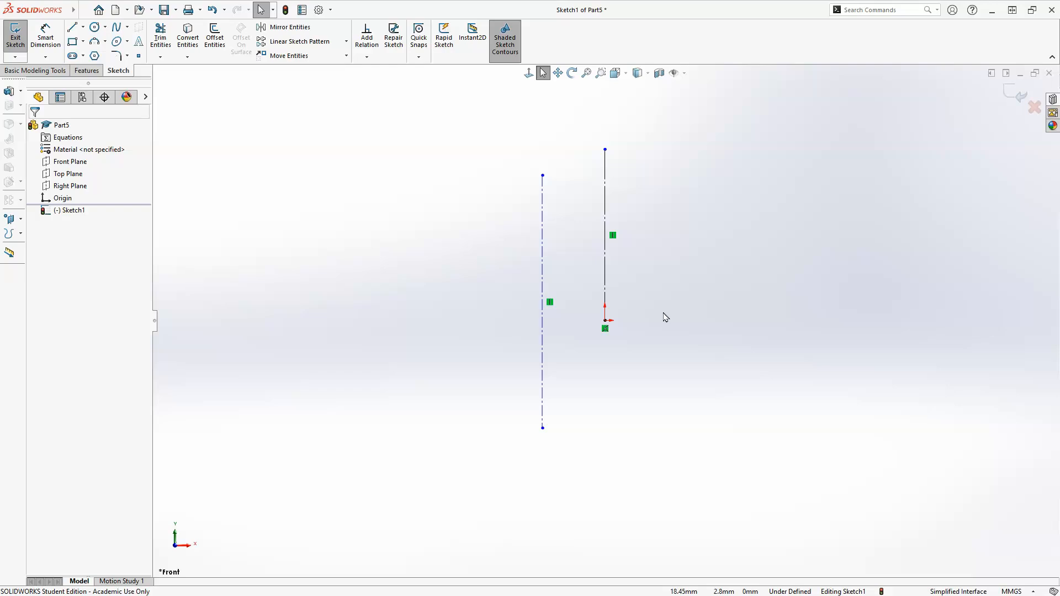
Delete both vertical centerlines from the sketch
left_click(594, 268)
key("Delete")
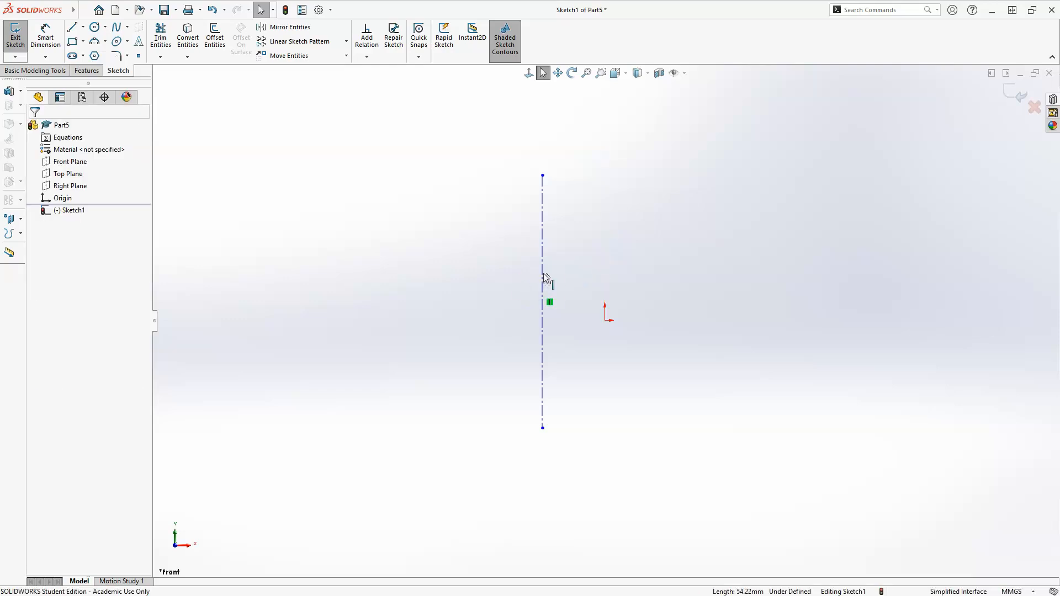
left_click(543, 276)
key("Delete")
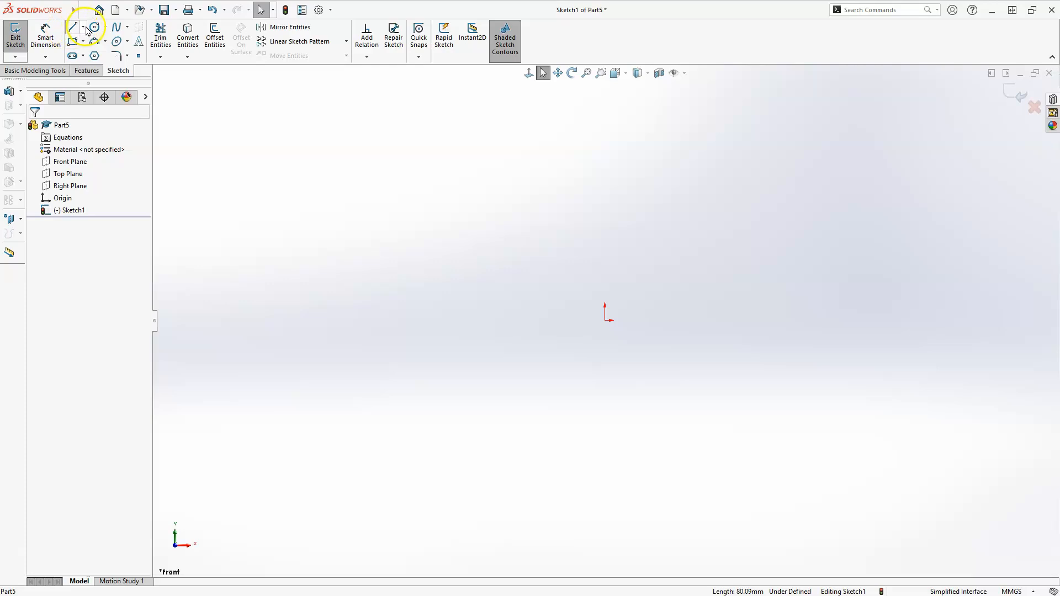
Sketch a vertical midpoint line about 106 mm long centred on the origin and convert it to construction geometry
left_click(83, 27)
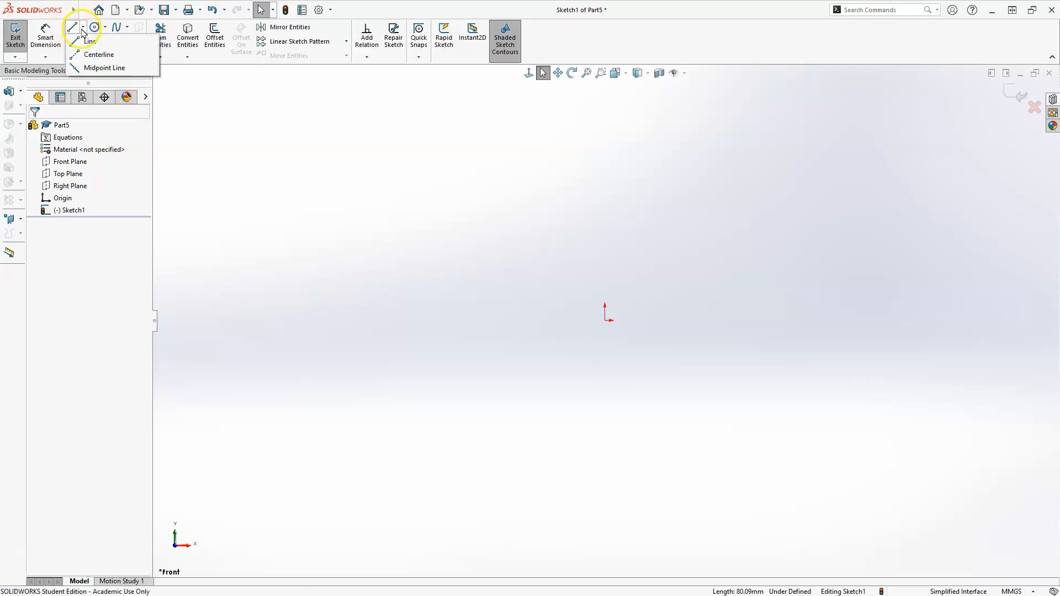
left_click(105, 66)
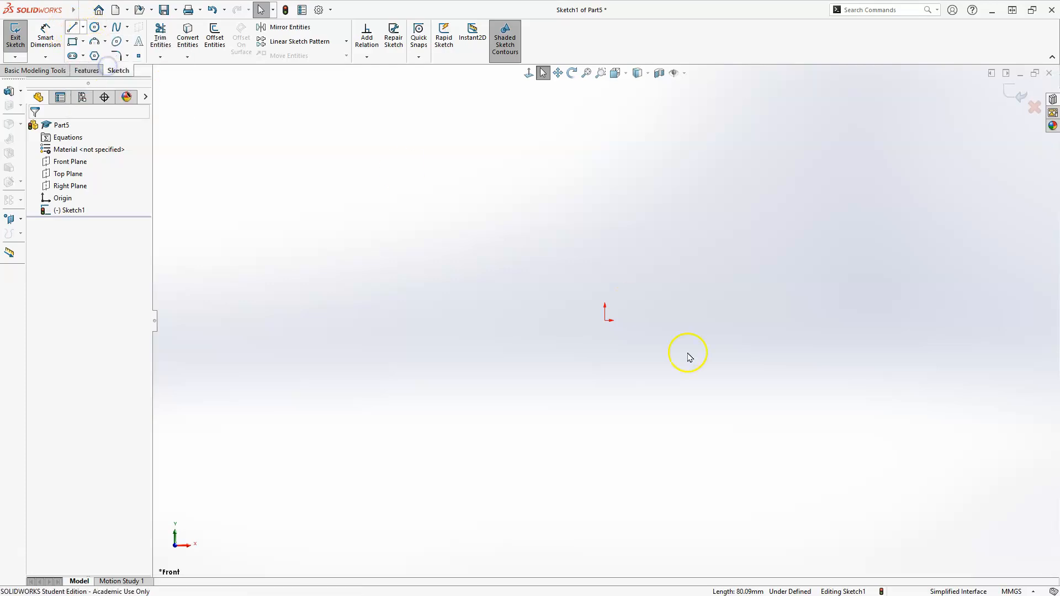
left_click(604, 321)
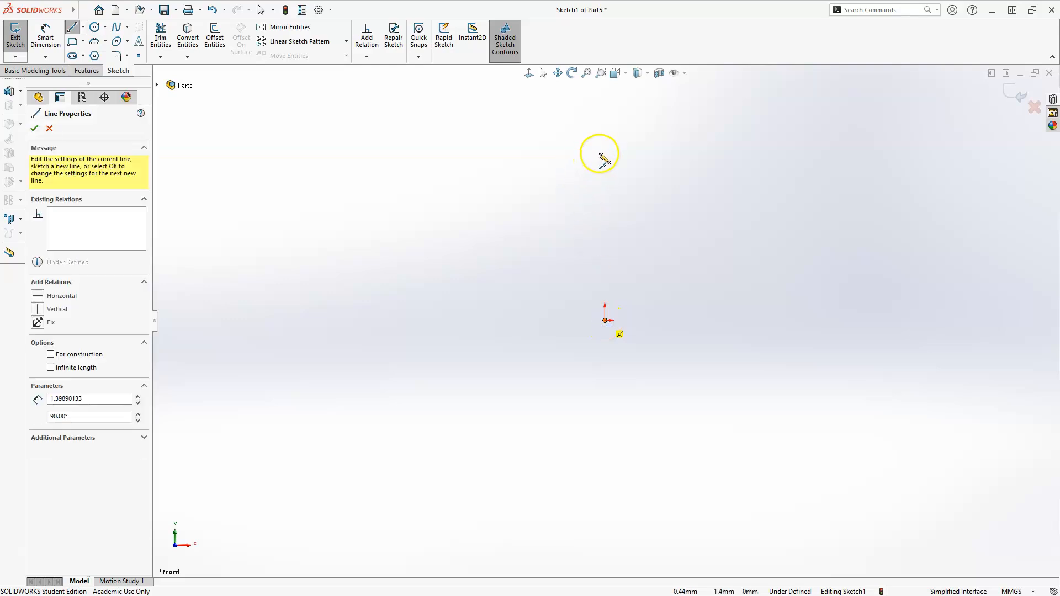
left_click(605, 153)
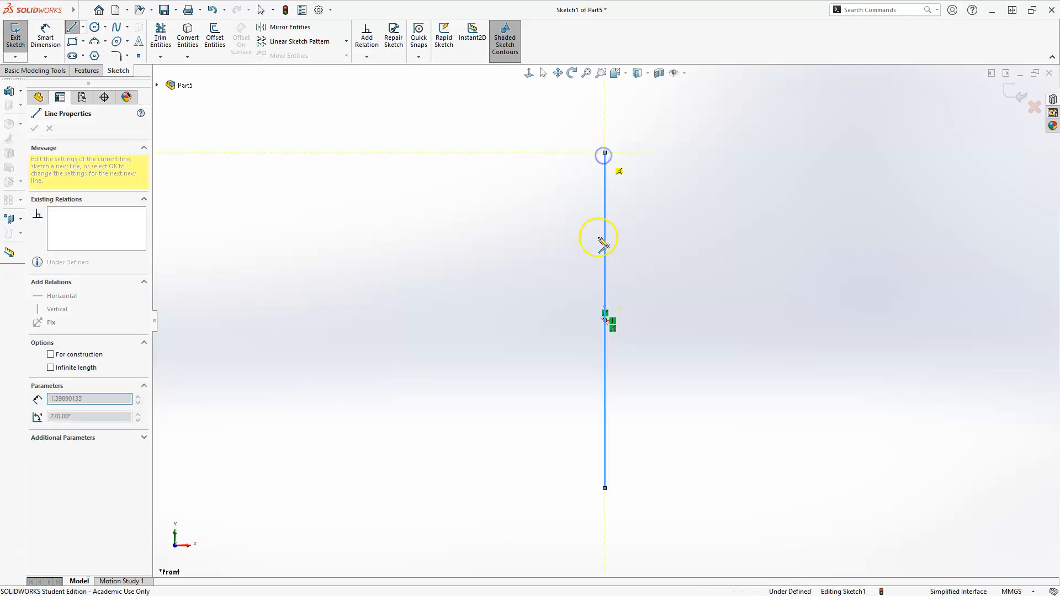
key("Escape")
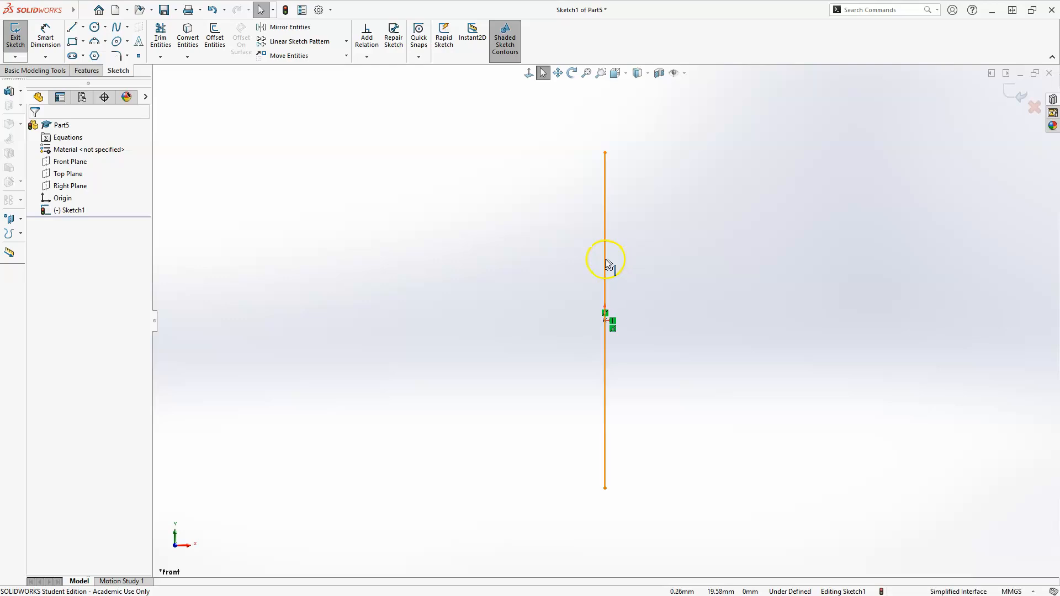
left_click(605, 261)
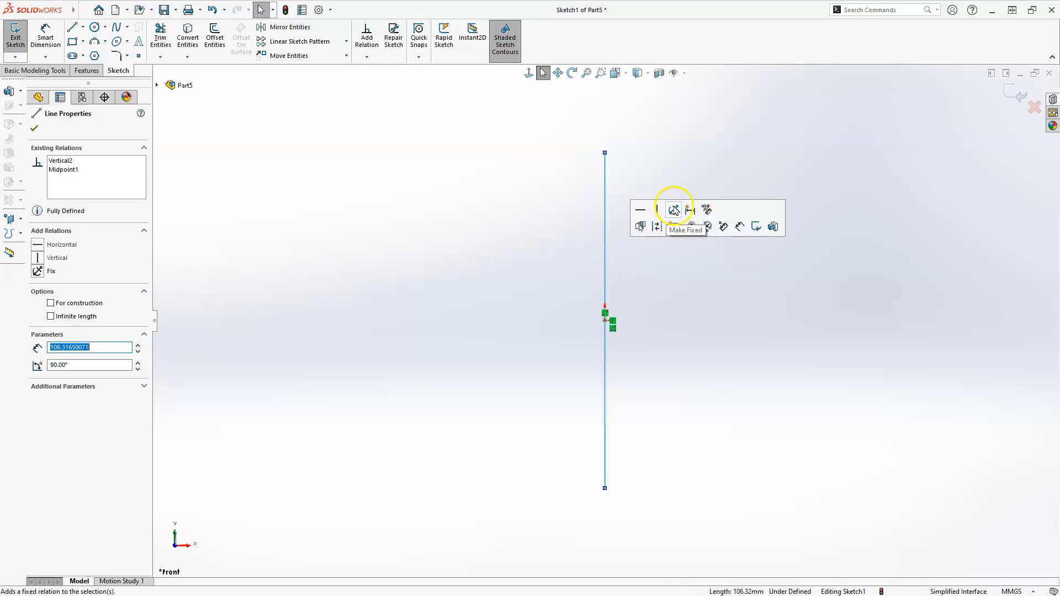
left_click(659, 226)
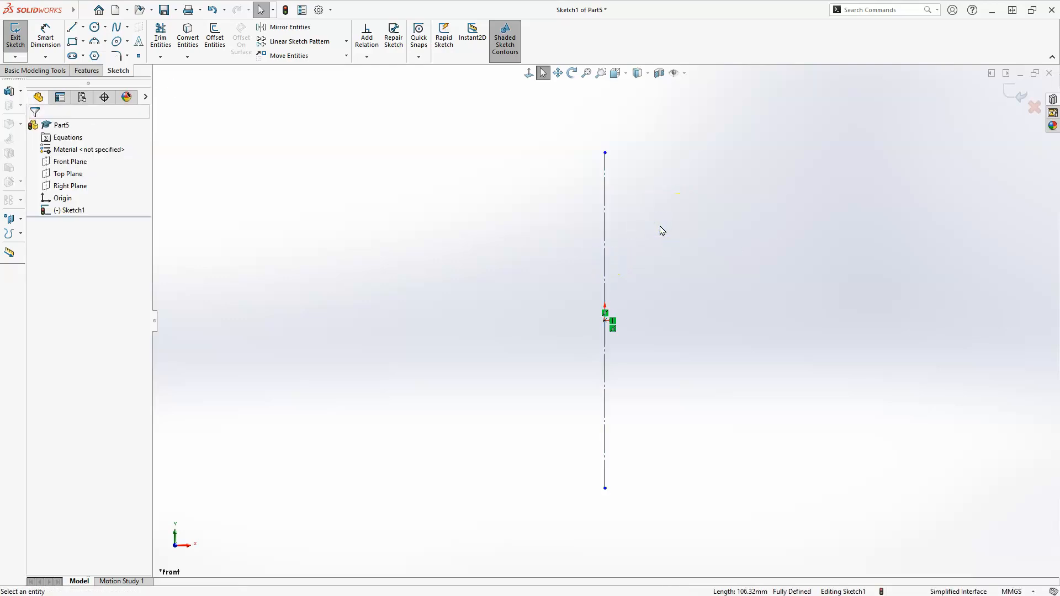
Sketch a circle about 66 mm in diameter, centred about 60 mm to the right of the origin at the same height, and finish the sketch
left_click(105, 27)
left_click(112, 41)
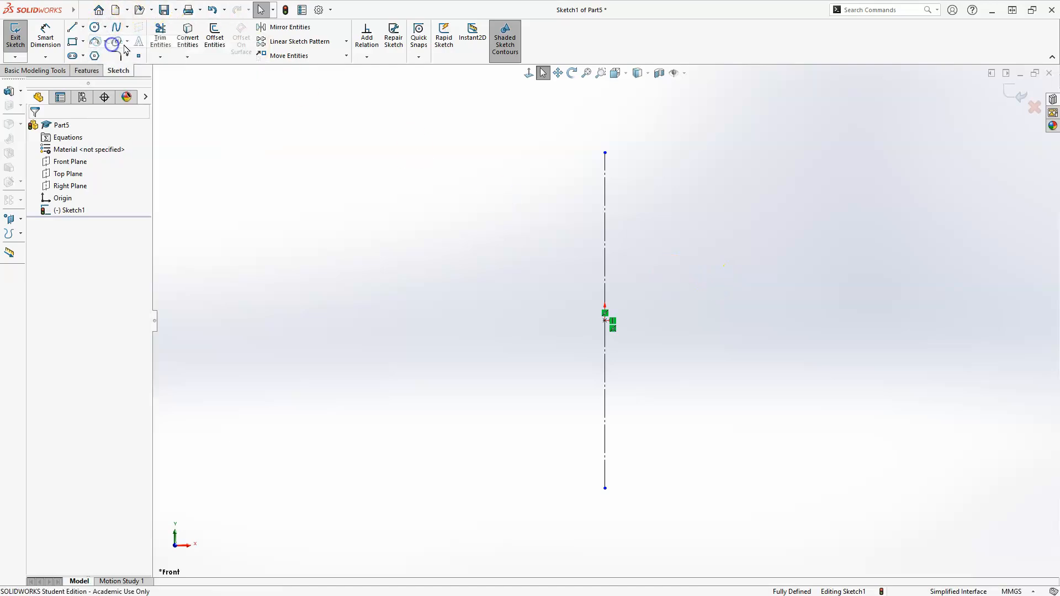
left_click(795, 320)
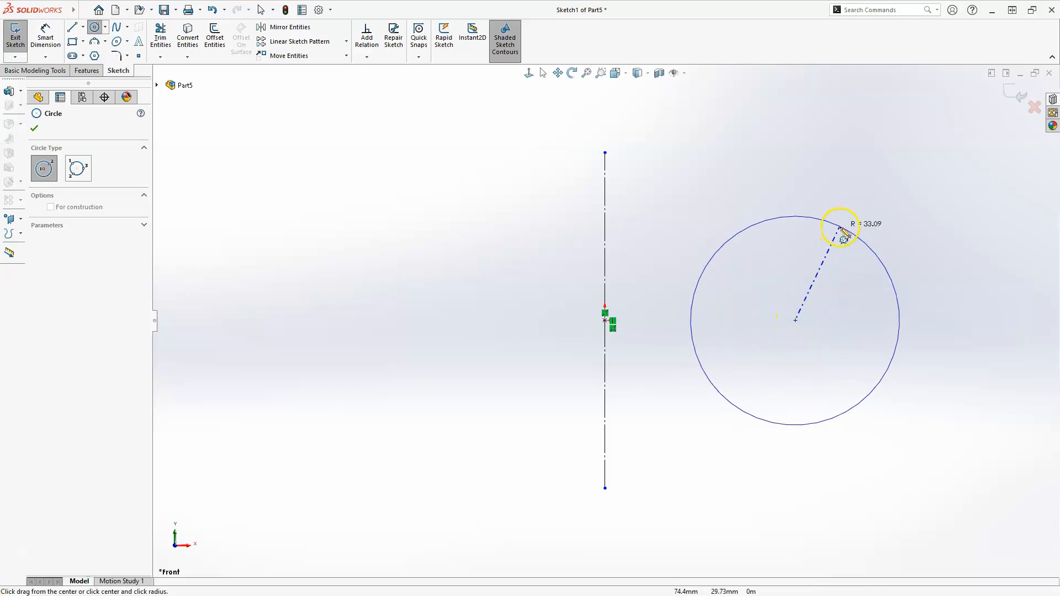
left_click(844, 230)
key("Escape")
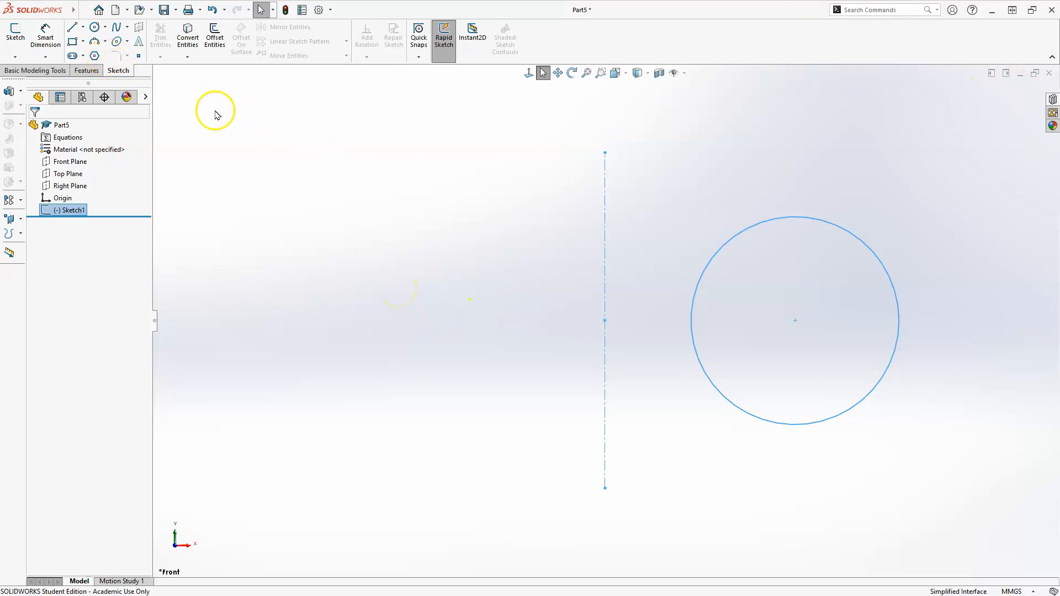
left_click(88, 71)
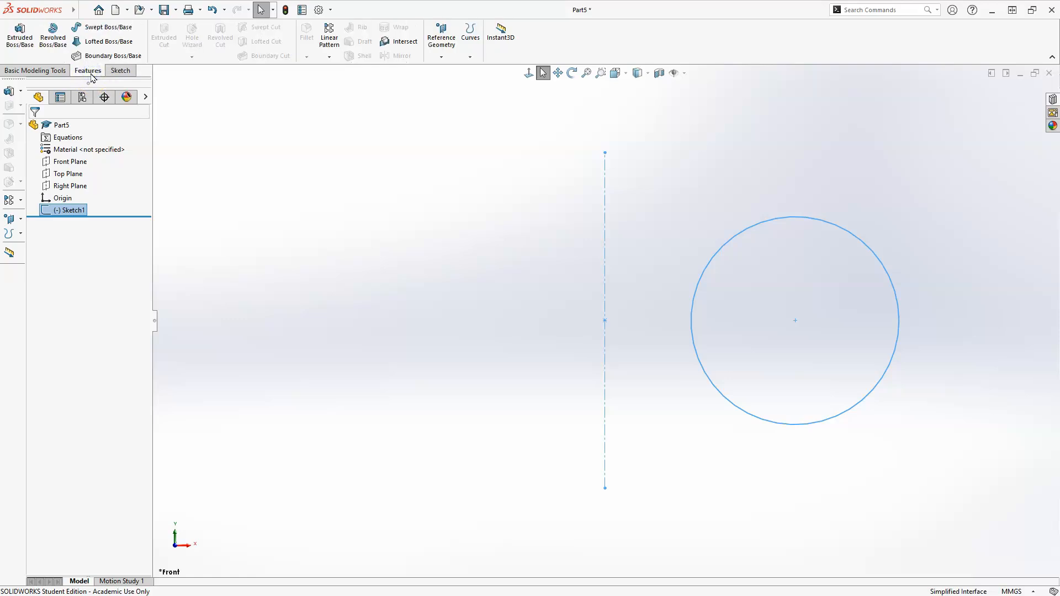
left_click(20, 35)
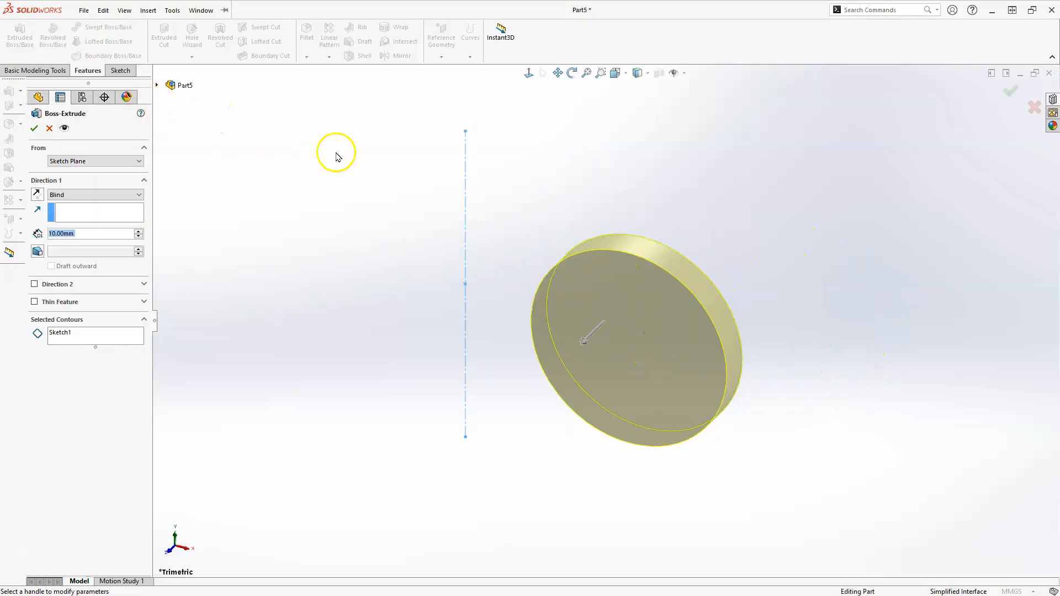
key("Escape")
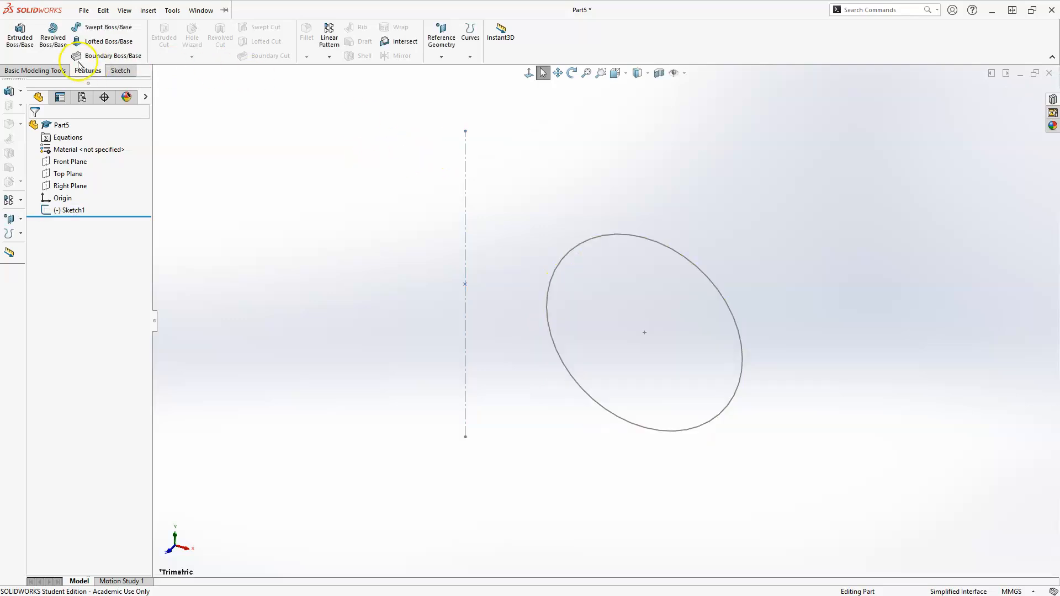
Revolve the circle sketch a full 360 degrees around the vertical centerline into a solid torus
left_click(60, 34)
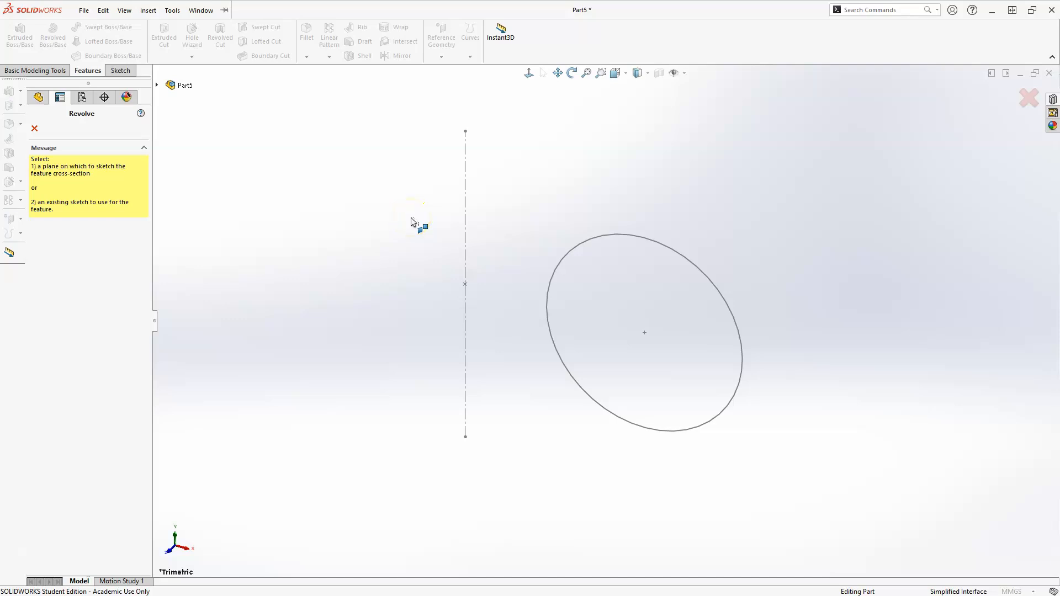
left_click(596, 239)
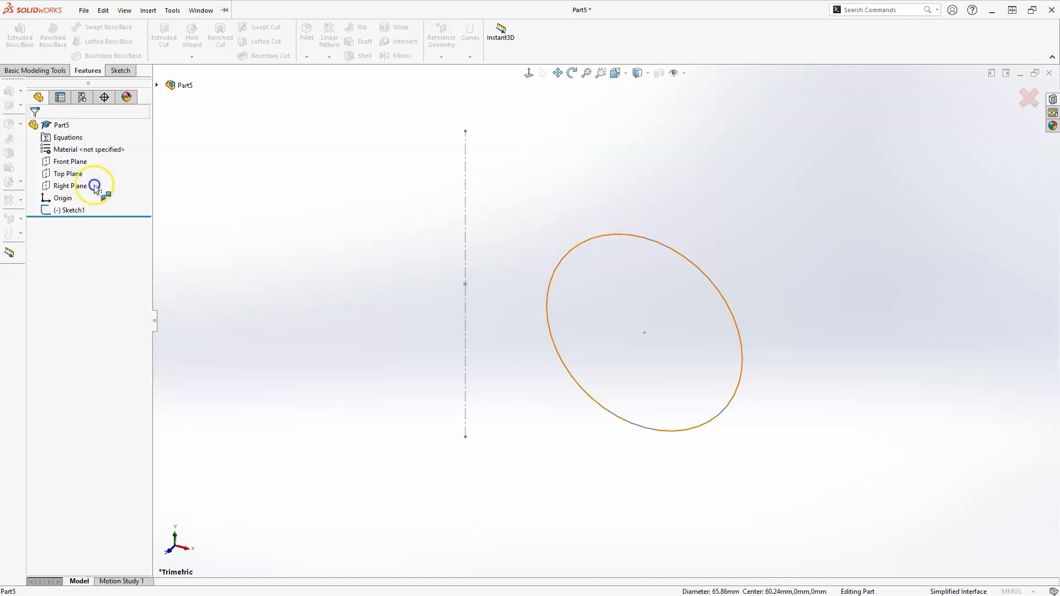
left_click(75, 210)
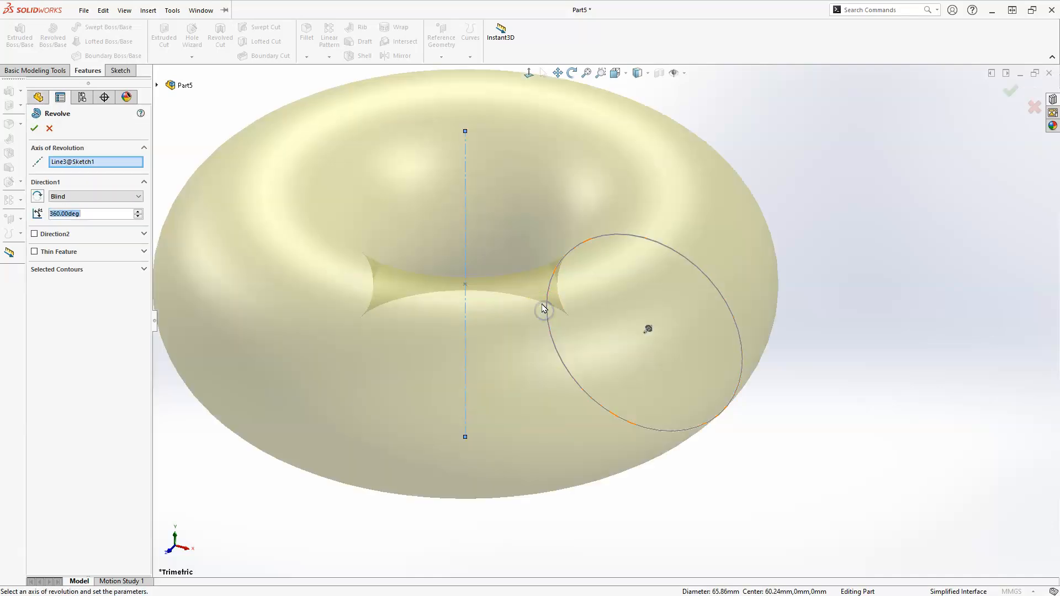
scroll(835, 264, "up", 3)
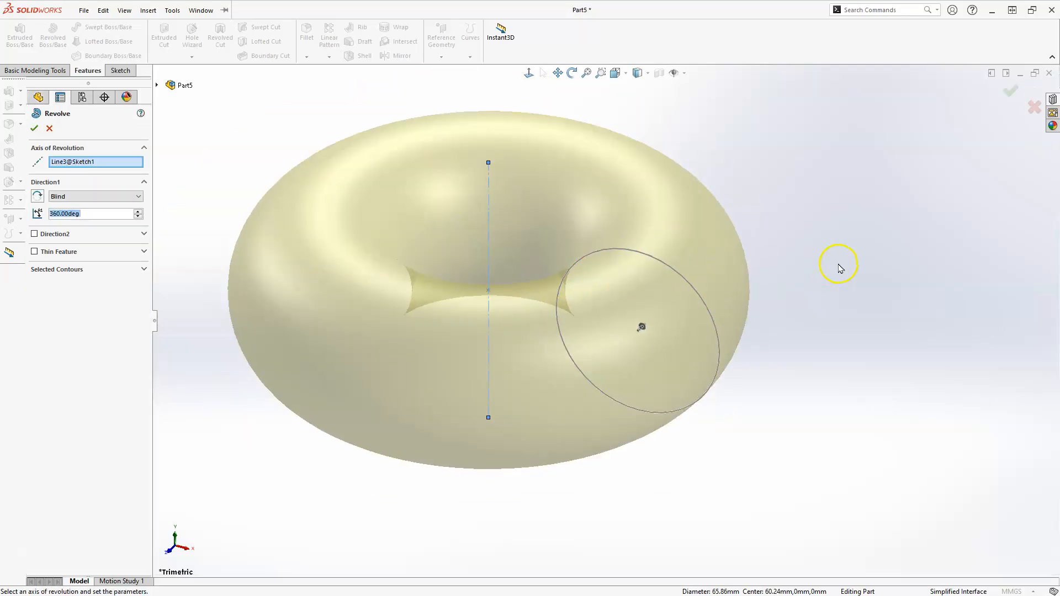
scroll(232, 380, "down", 2)
scroll(232, 380, "up", 2)
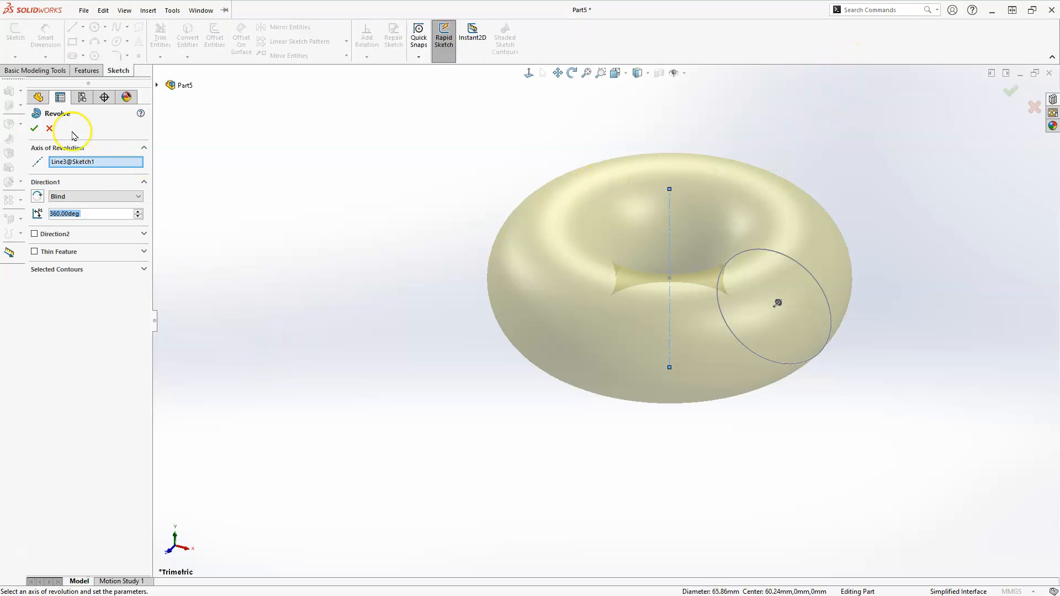
left_click(35, 128)
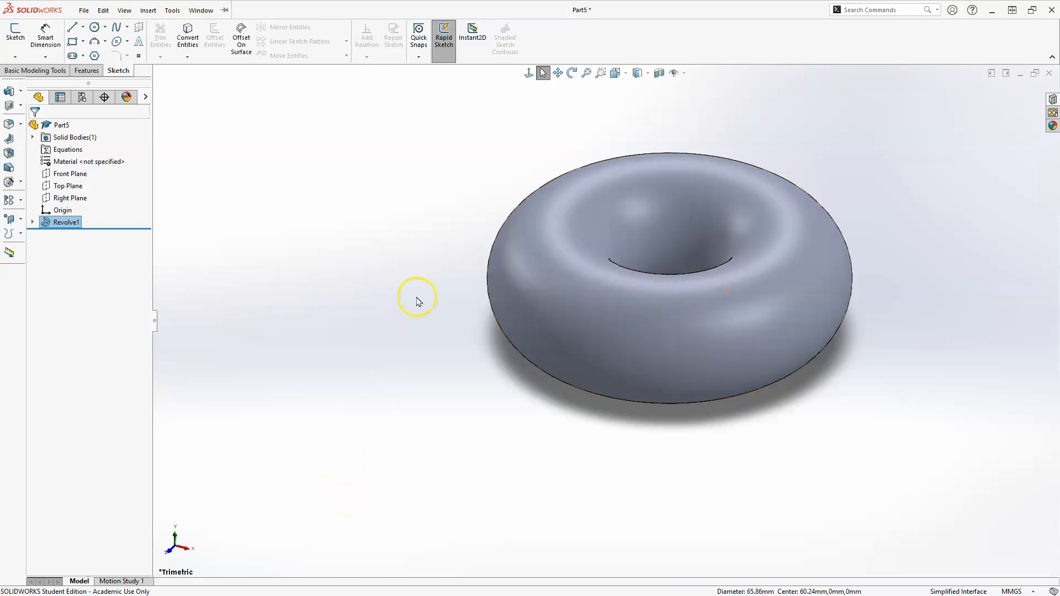
Preview a section view of the torus on the Front Plane, the Top Plane and the Right Plane
left_click(661, 74)
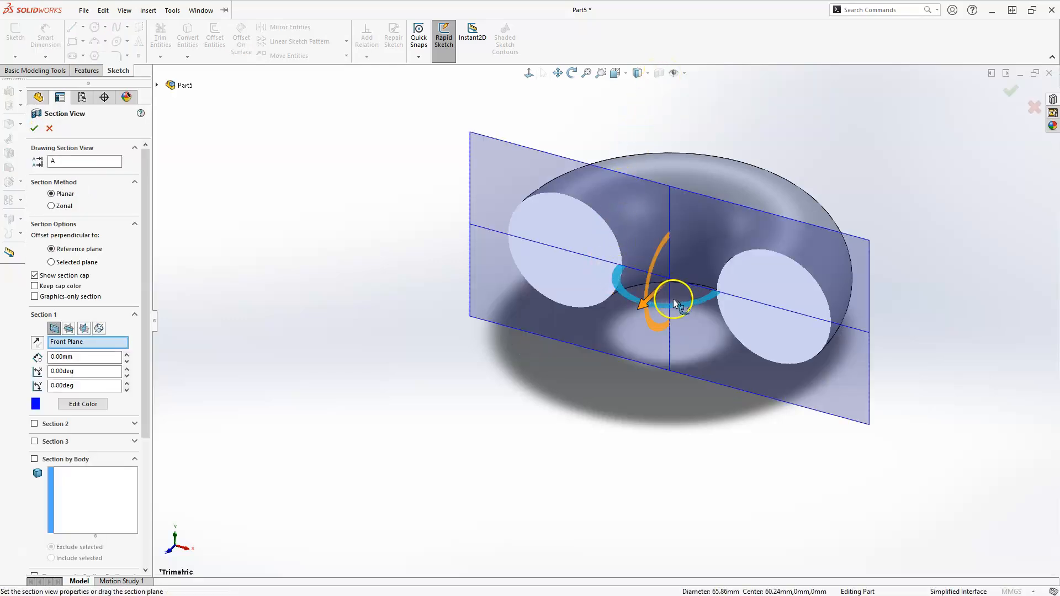
left_click(69, 329)
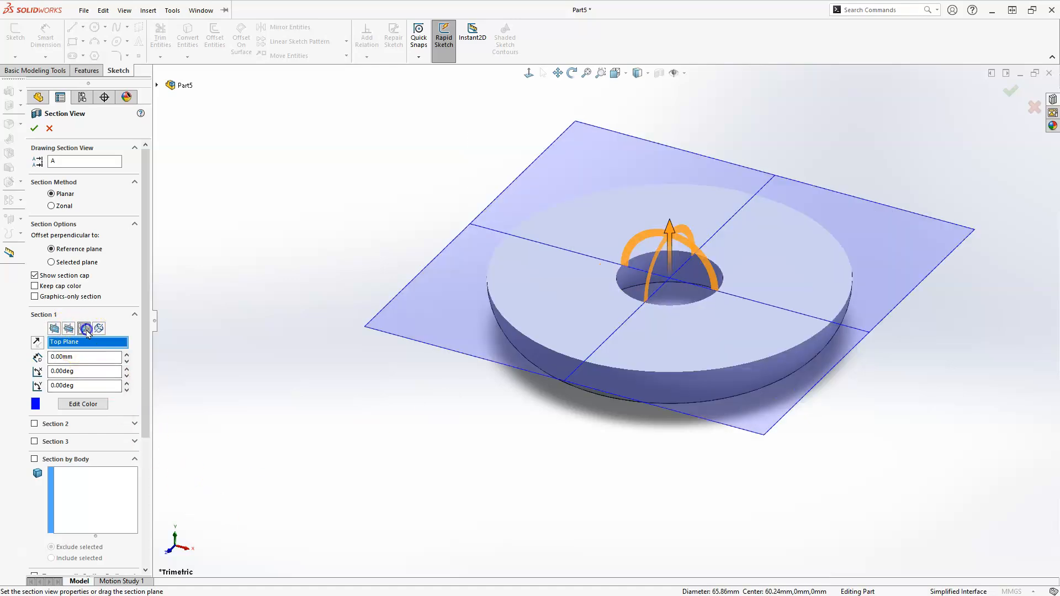
left_click(84, 329)
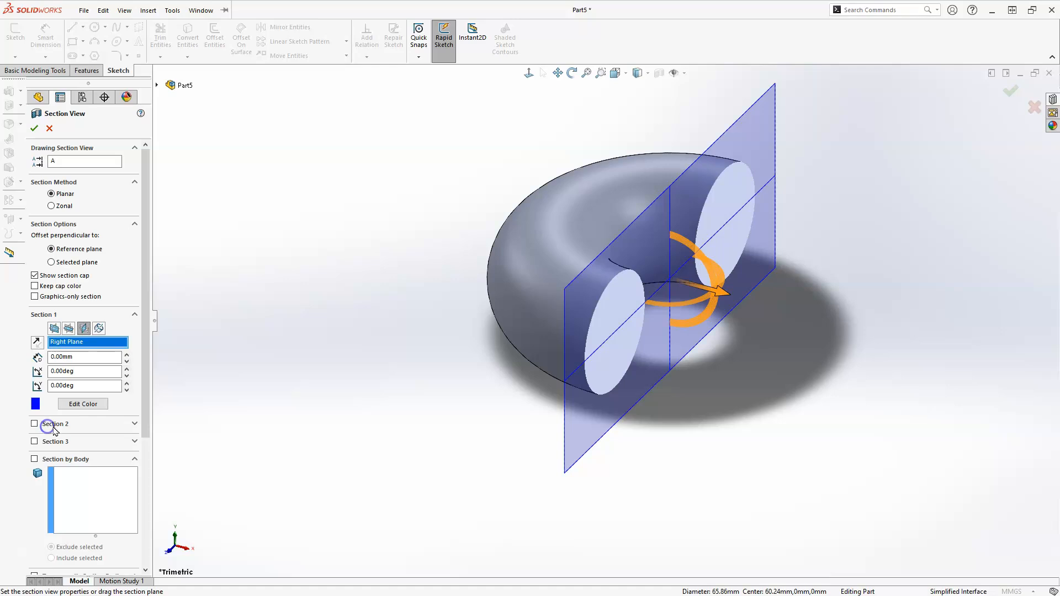
Add a second section on the Top Plane to the section view, and remove it again
left_click(50, 425)
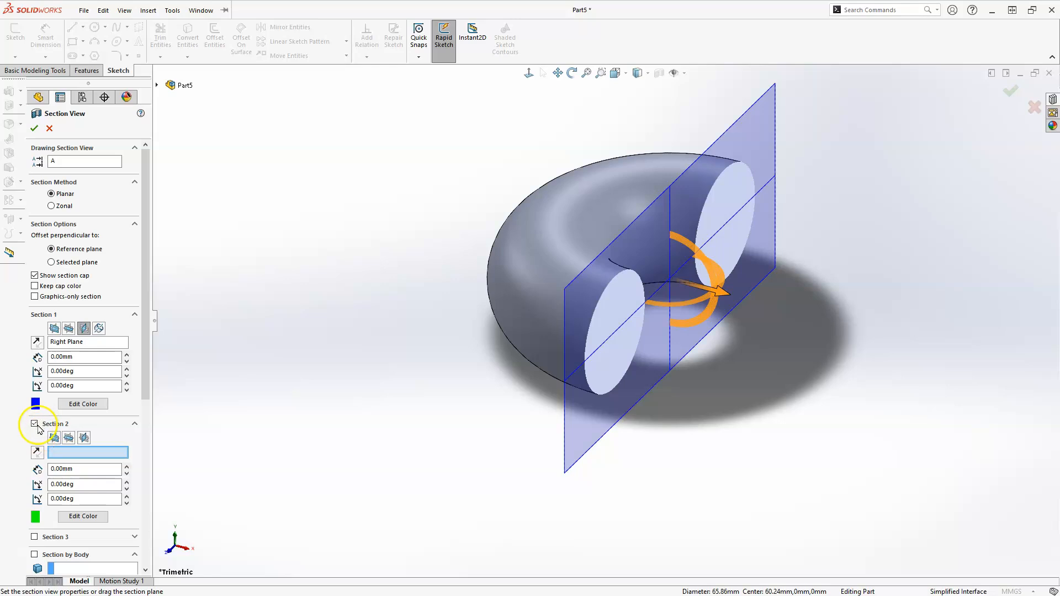
left_click(68, 438)
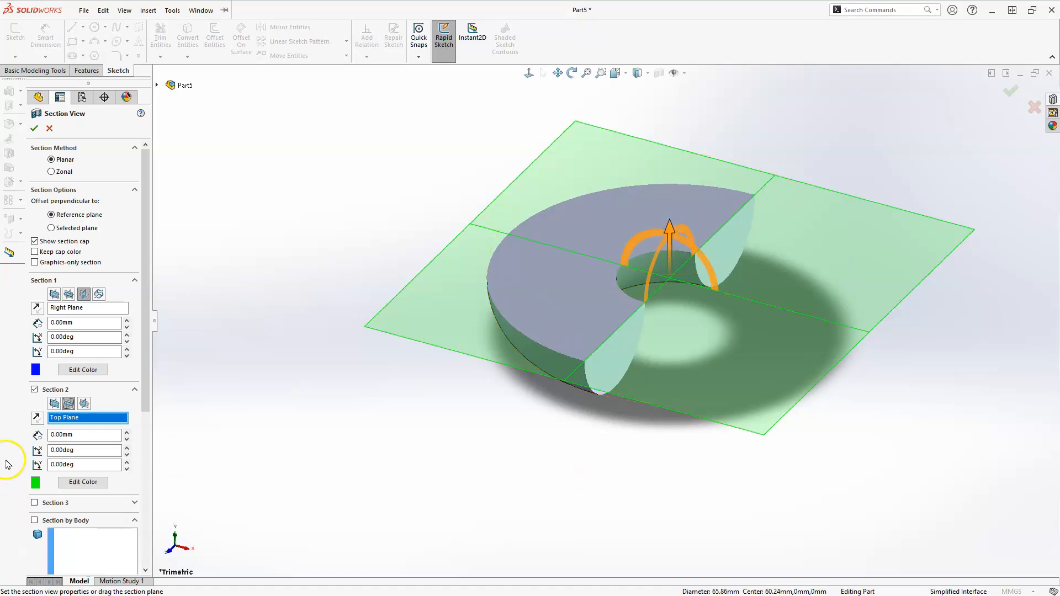
left_click(34, 389)
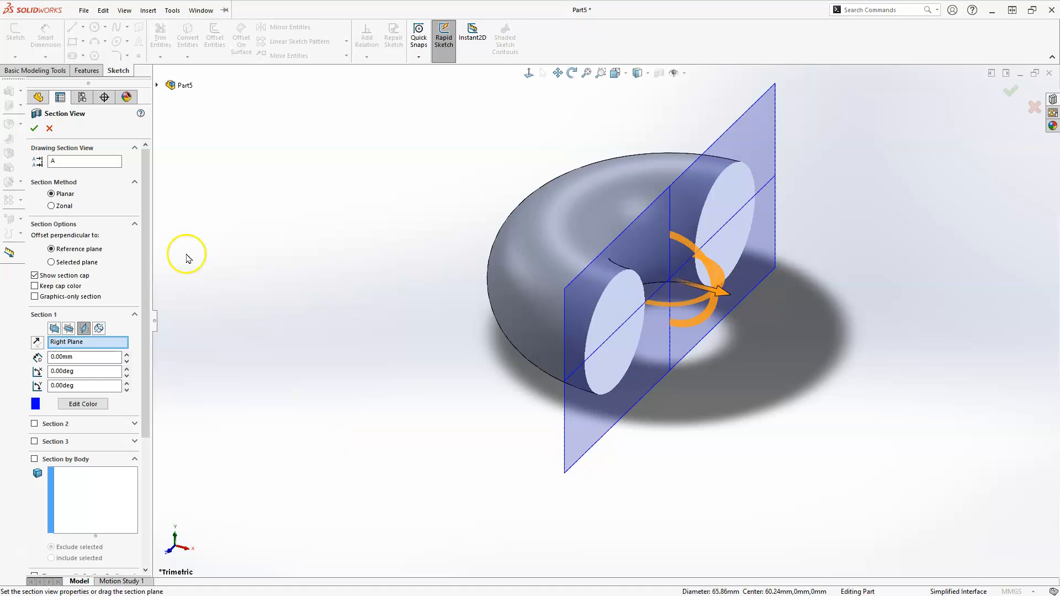
Apply the Right Plane section view, and turn it off to inspect the whole torus from another angle
left_click(34, 128)
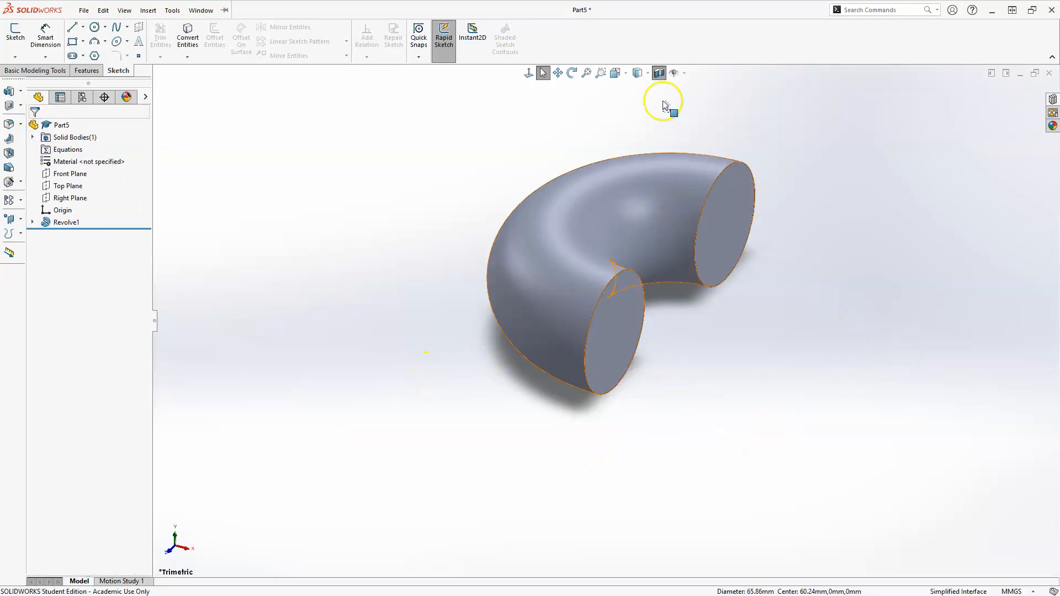
left_click(659, 74)
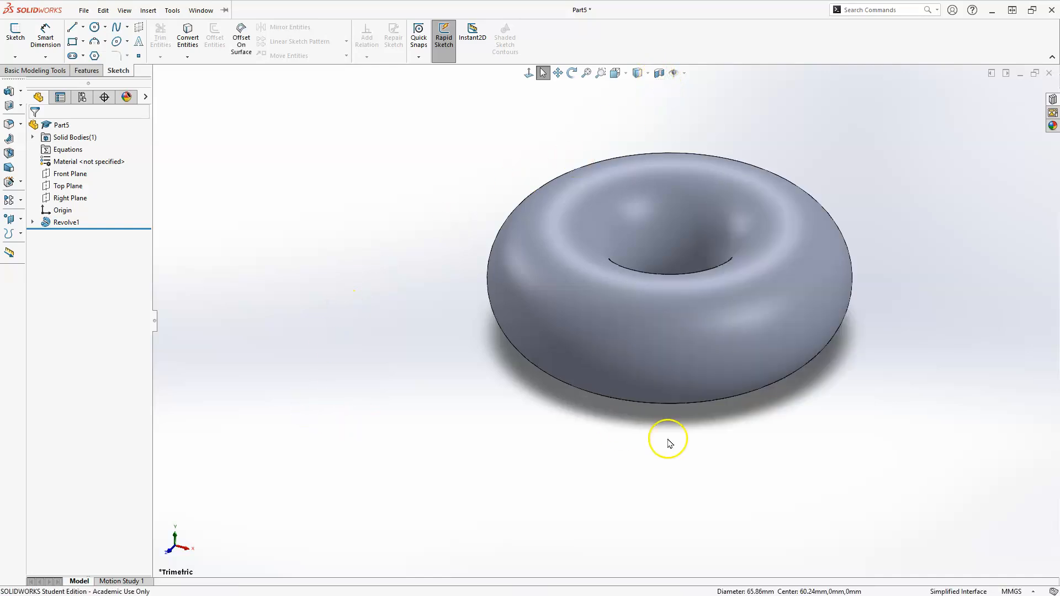
middle_click_drag(688, 426, 492, 287)
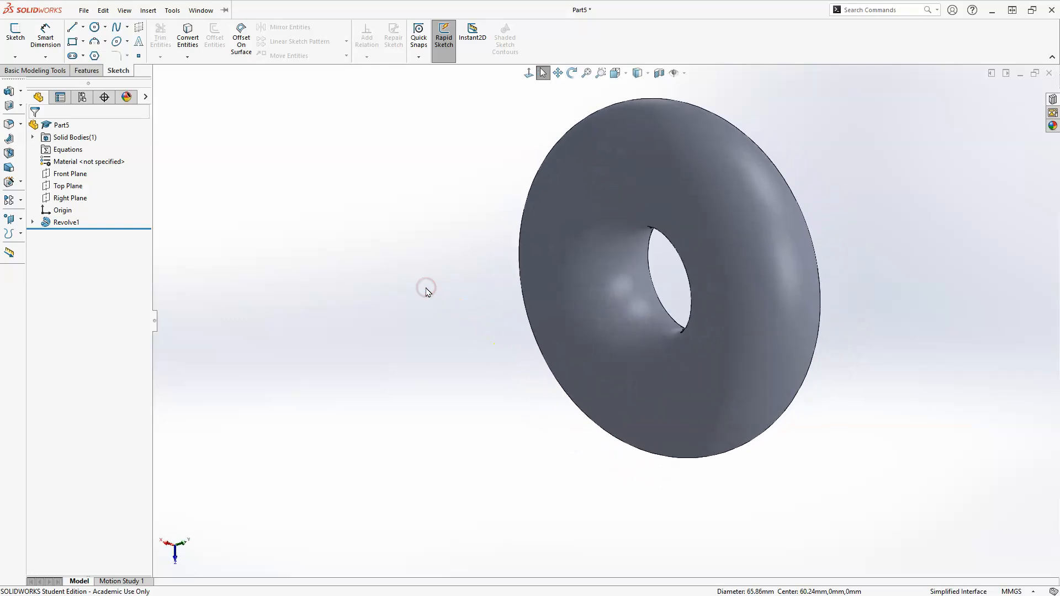